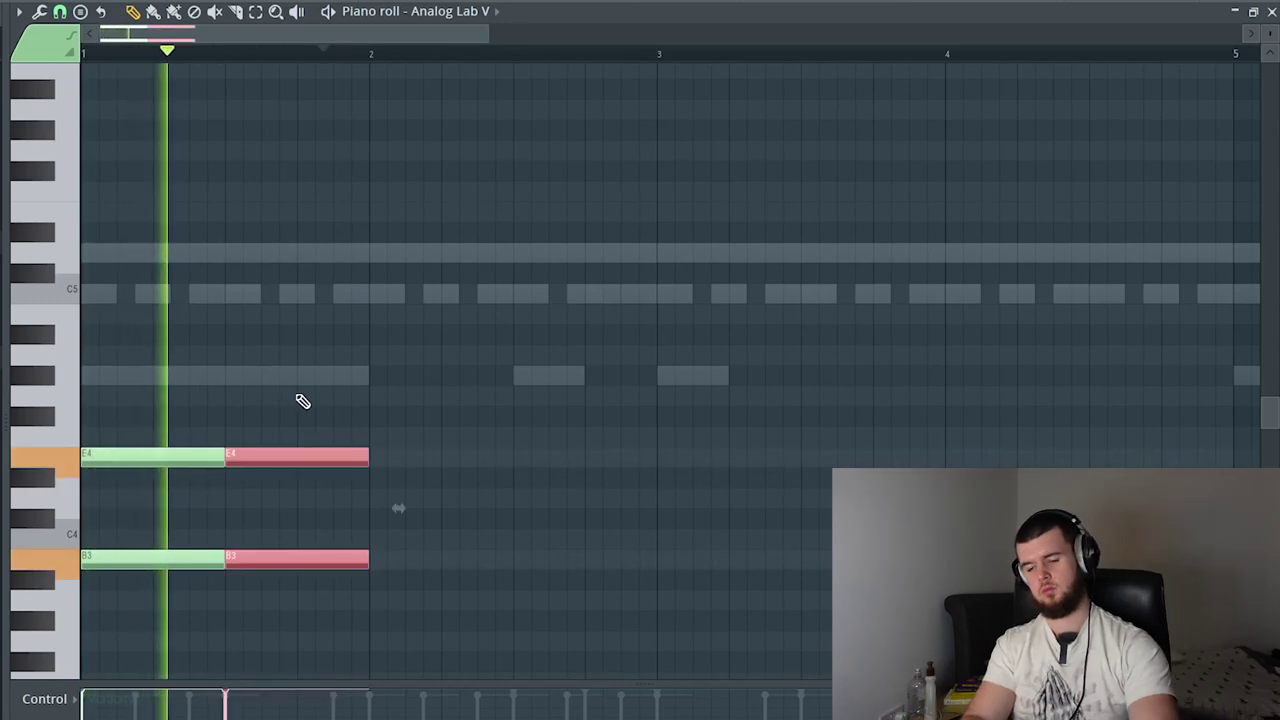
# Repeat the E4 and B3 notes through bar 2 and layer G4 notes above them in that bar
pyautogui.hotkey('ctrl', 'b')
pyautogui.press('space')
pyautogui.click(372, 409)
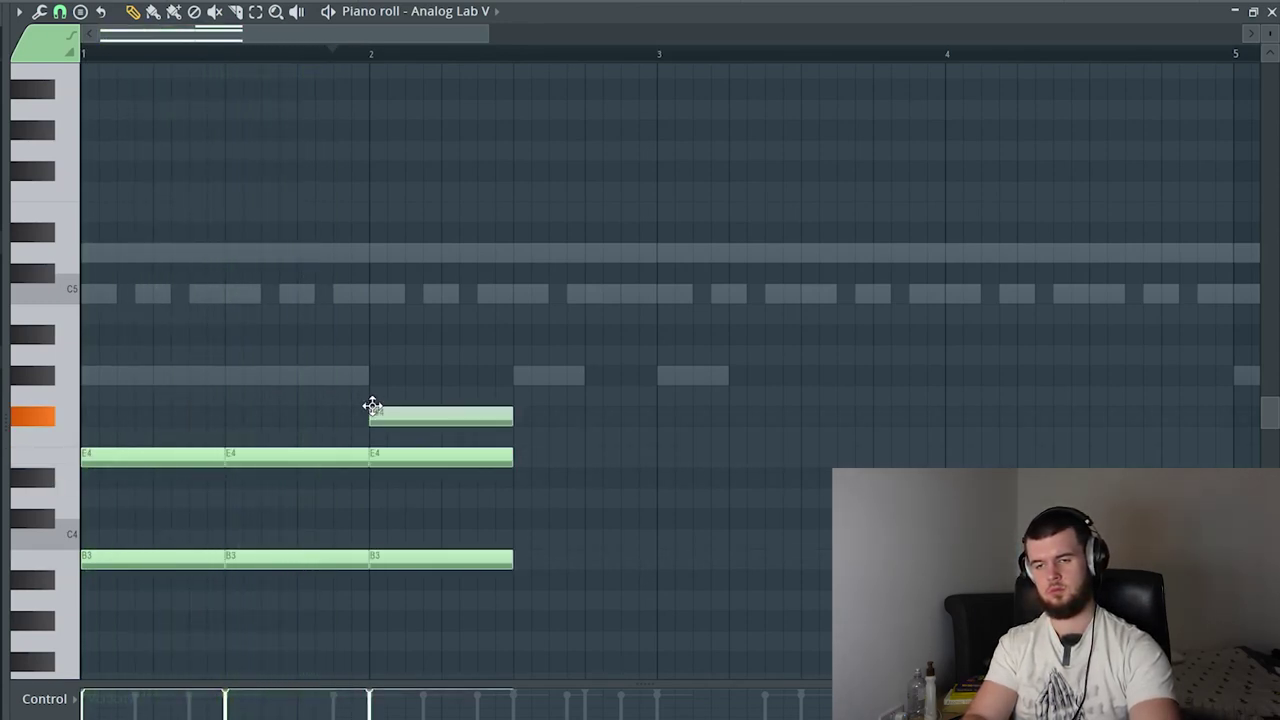
pyautogui.press('space')
pyautogui.moveTo(430, 574); pyautogui.dragTo(484, 370)
pyautogui.hotkey('ctrl', 'b')
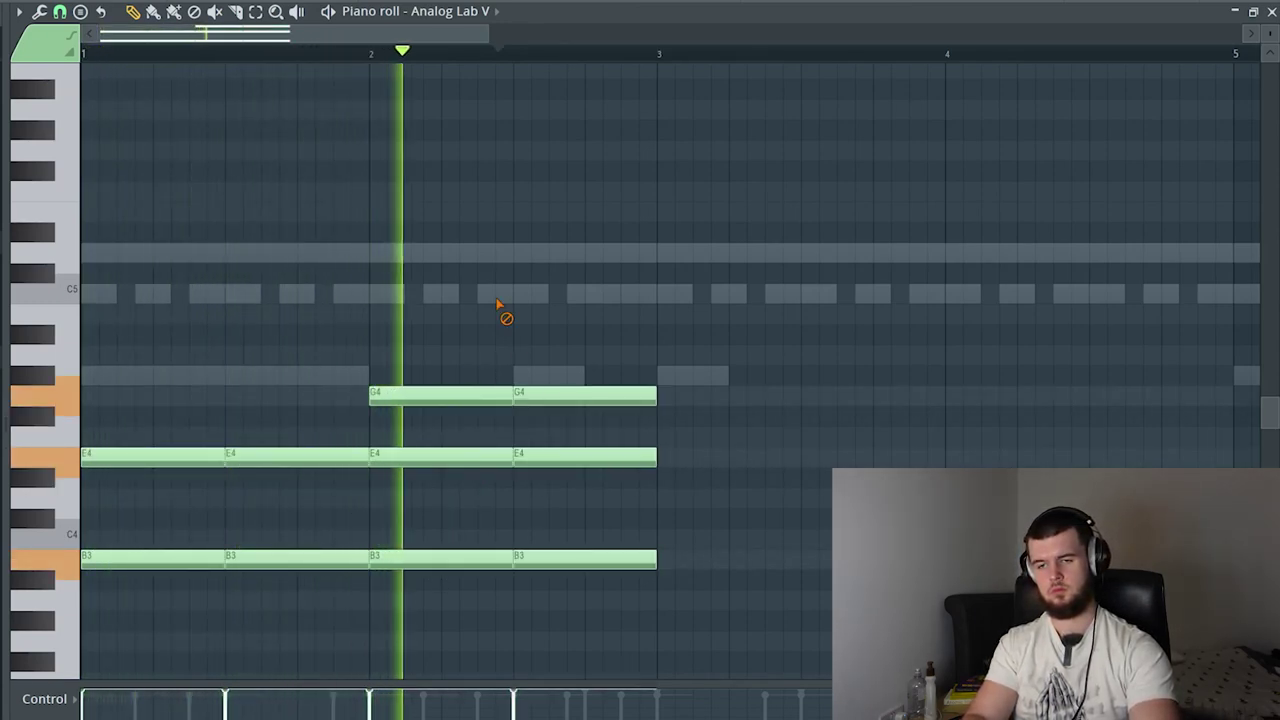
# Duplicate the two-bar note phrase until it fills eight bars
pyautogui.hotkey('ctrl', 'b')
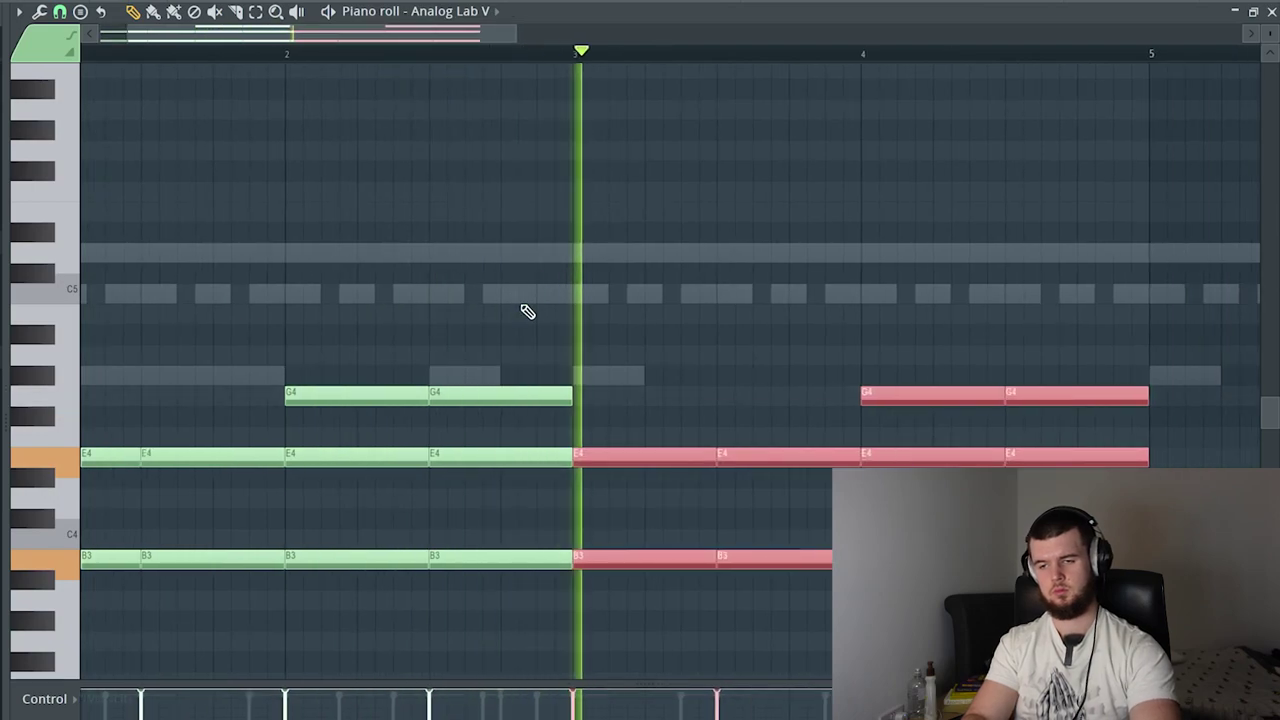
pyautogui.hotkey('ctrl', 'd')
pyautogui.scroll(-3, 712, 391)
pyautogui.hotkey('ctrl', 'b')
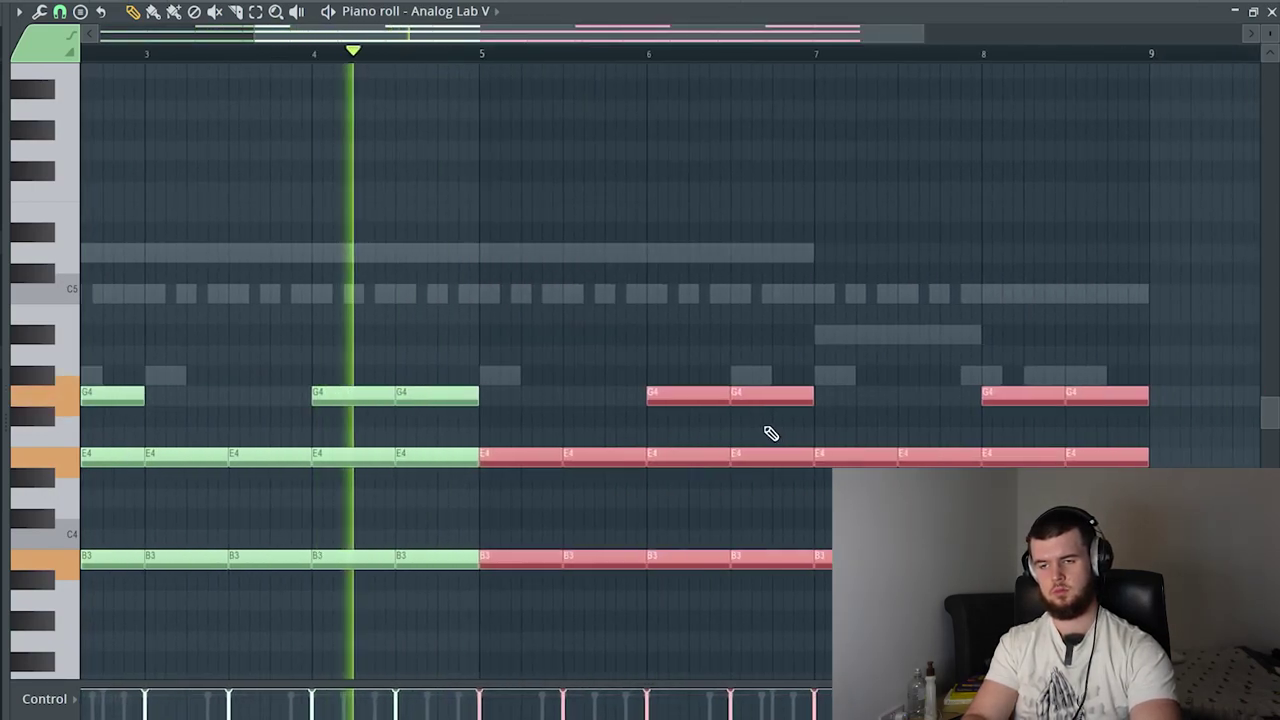
# Leave the note editor and unmute the growle..deeper channel
pyautogui.click(483, 334)
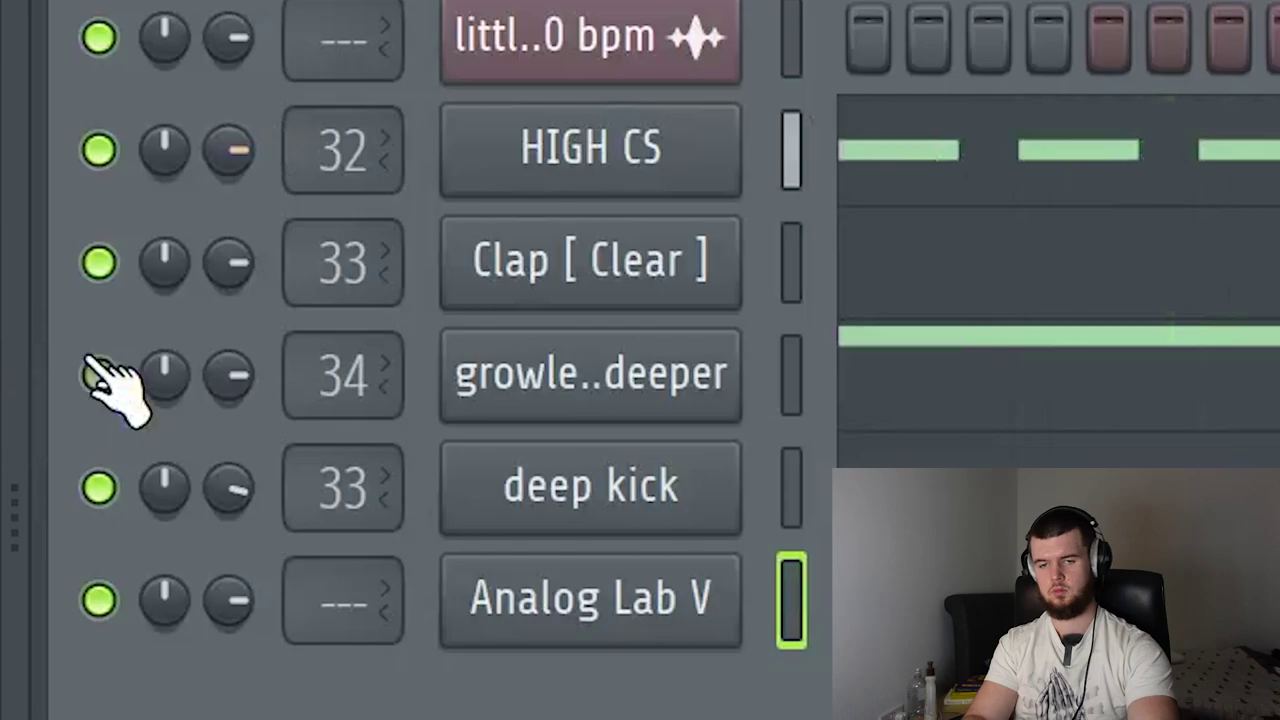
pyautogui.click(97, 374)
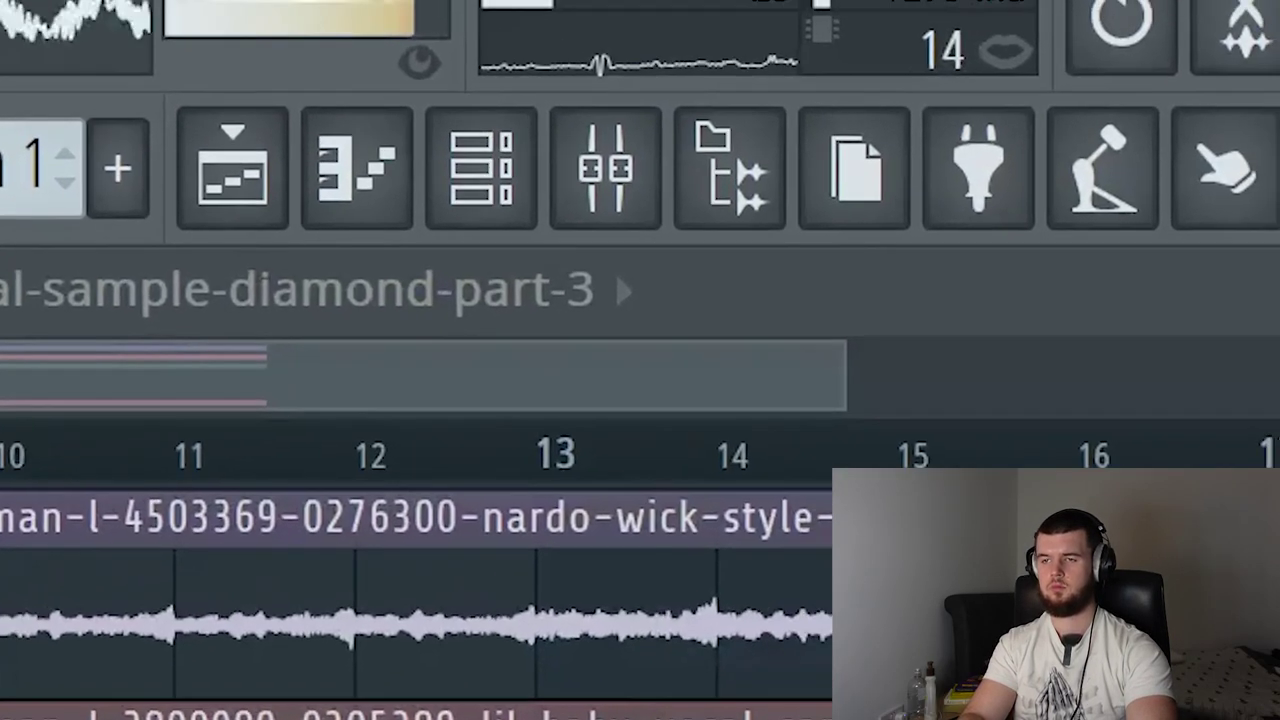
# Add Fruity Stereo Shaper and Fruity parametric EQ 2 to mixer Insert 30
pyautogui.click(560, 258)
pyautogui.moveTo(943, 457)
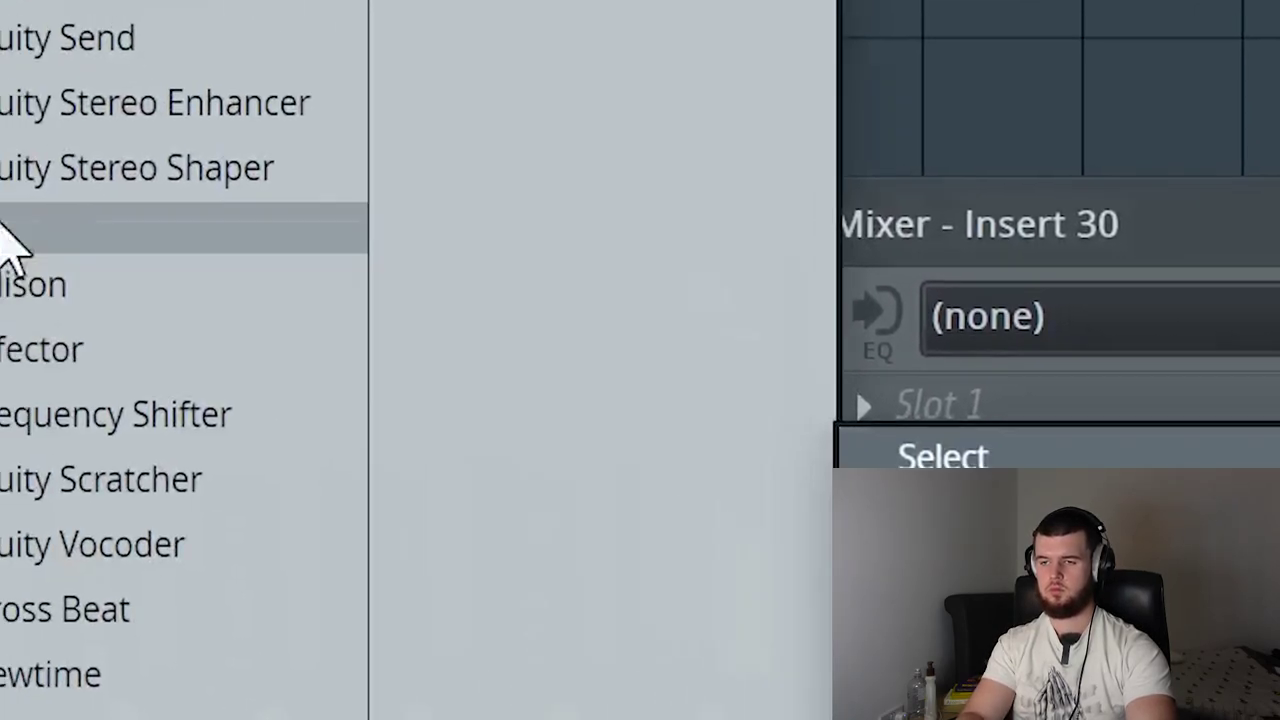
pyautogui.click(317, 318)
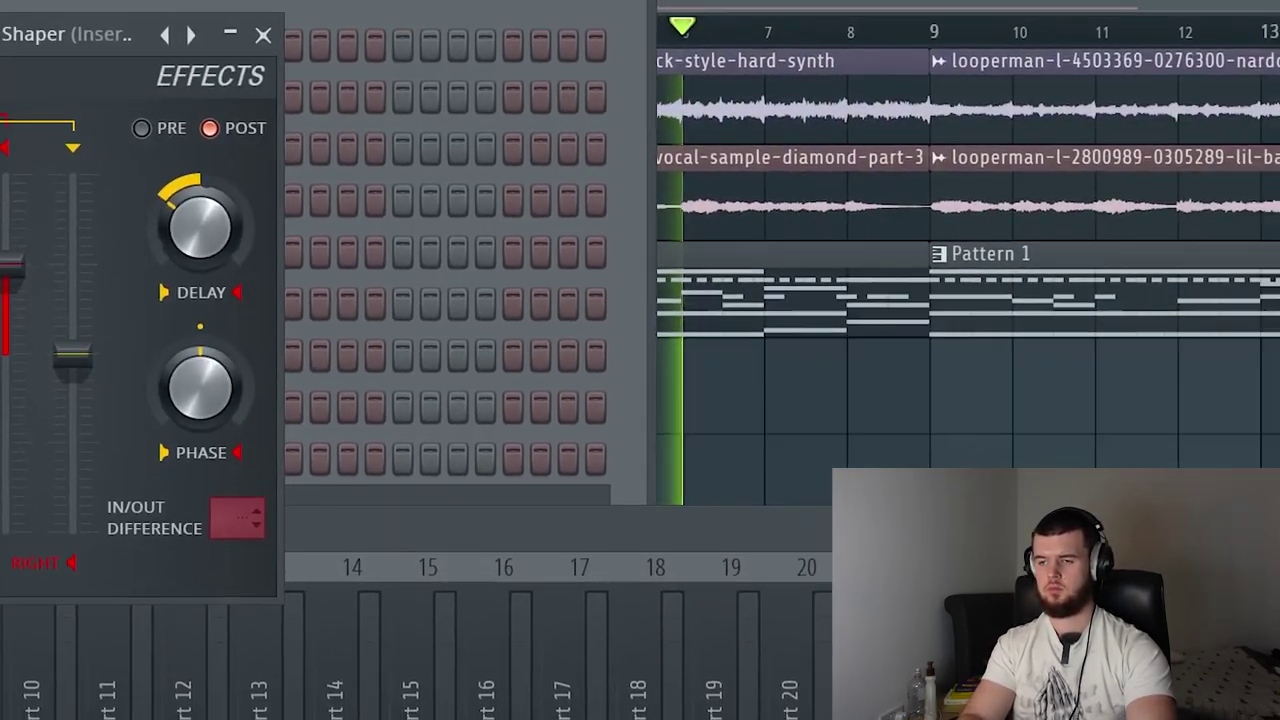
pyautogui.click(1150, 674)
pyautogui.moveTo(1190, 690)
pyautogui.click(693, 157)
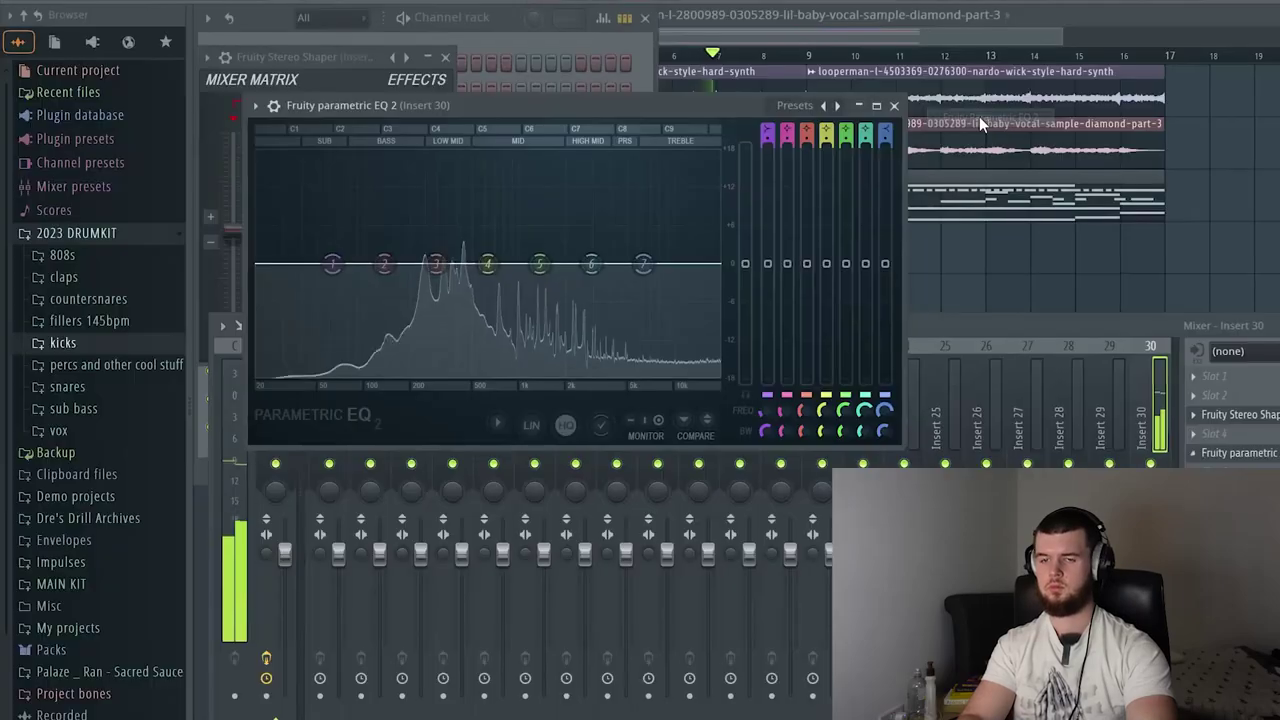
# Shape the Insert 30 EQ by cutting the lows with band 1, dipping band 2 about 0.7 dB at 130 Hz and boosting band 5
pyautogui.moveTo(334, 264); pyautogui.dragTo(358, 375)
pyautogui.moveTo(384, 264); pyautogui.dragTo(383, 267)
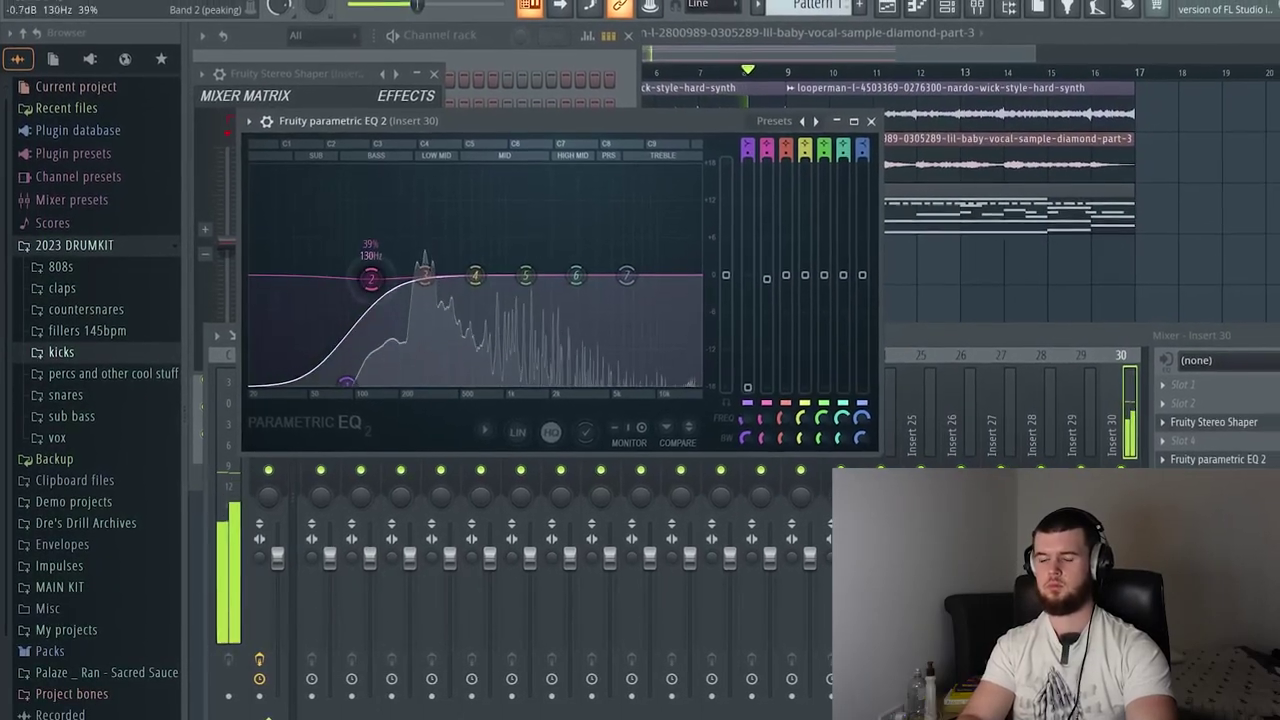
pyautogui.moveTo(526, 276); pyautogui.dragTo(529, 245)
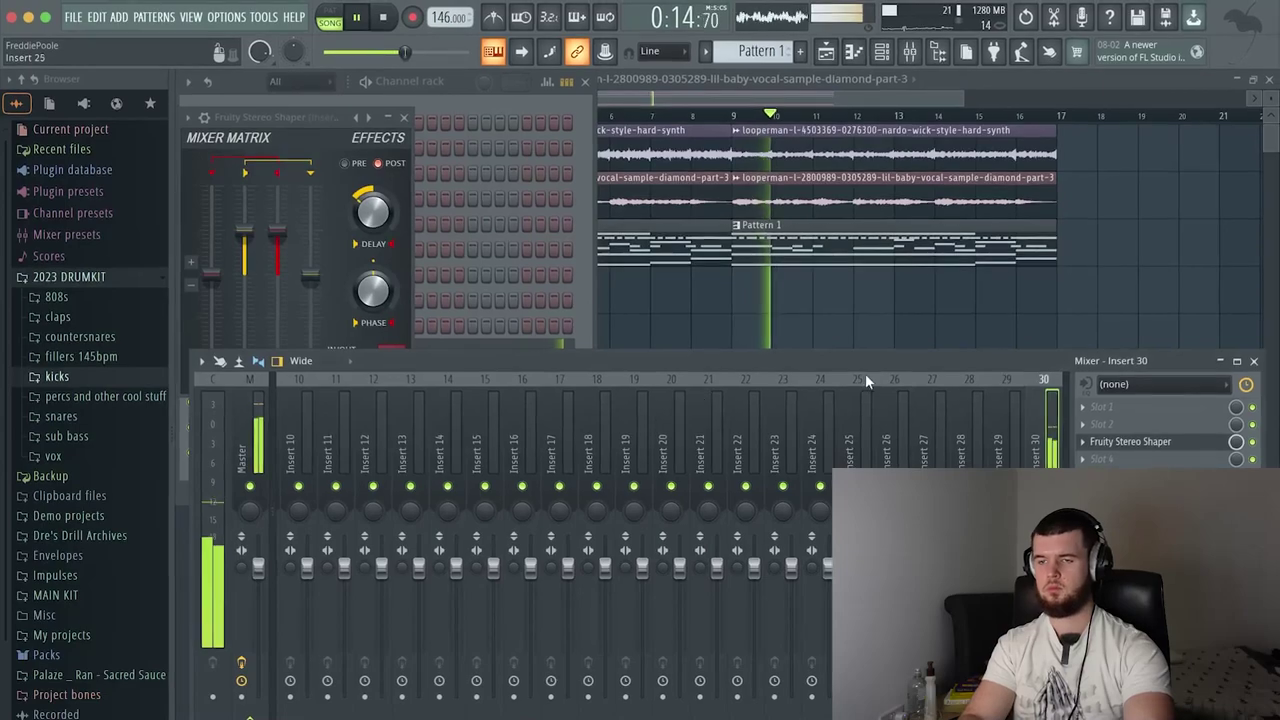
pyautogui.press('F9')
pyautogui.click(774, 162)
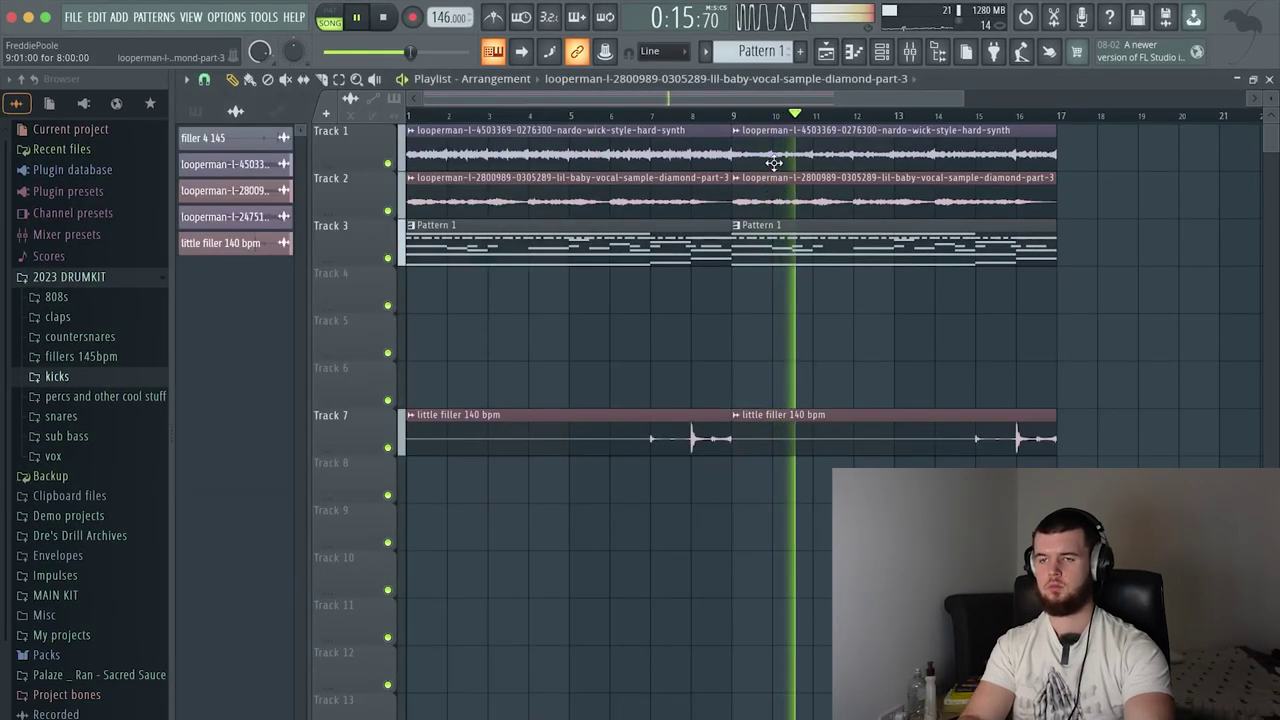
# Reopen the Insert 30 EQ, roll off the highs with the band 7 shelf near 4523 Hz and fine-tune band 5
pyautogui.click(880, 53)
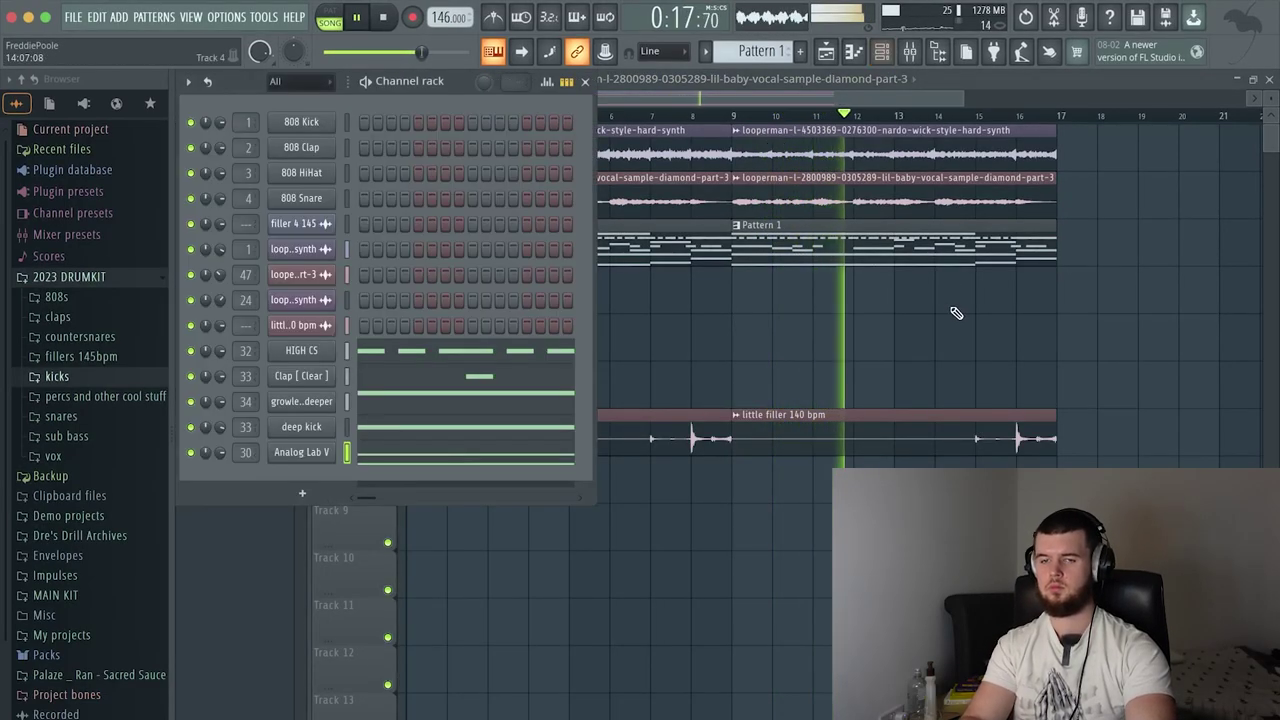
pyautogui.click(911, 54)
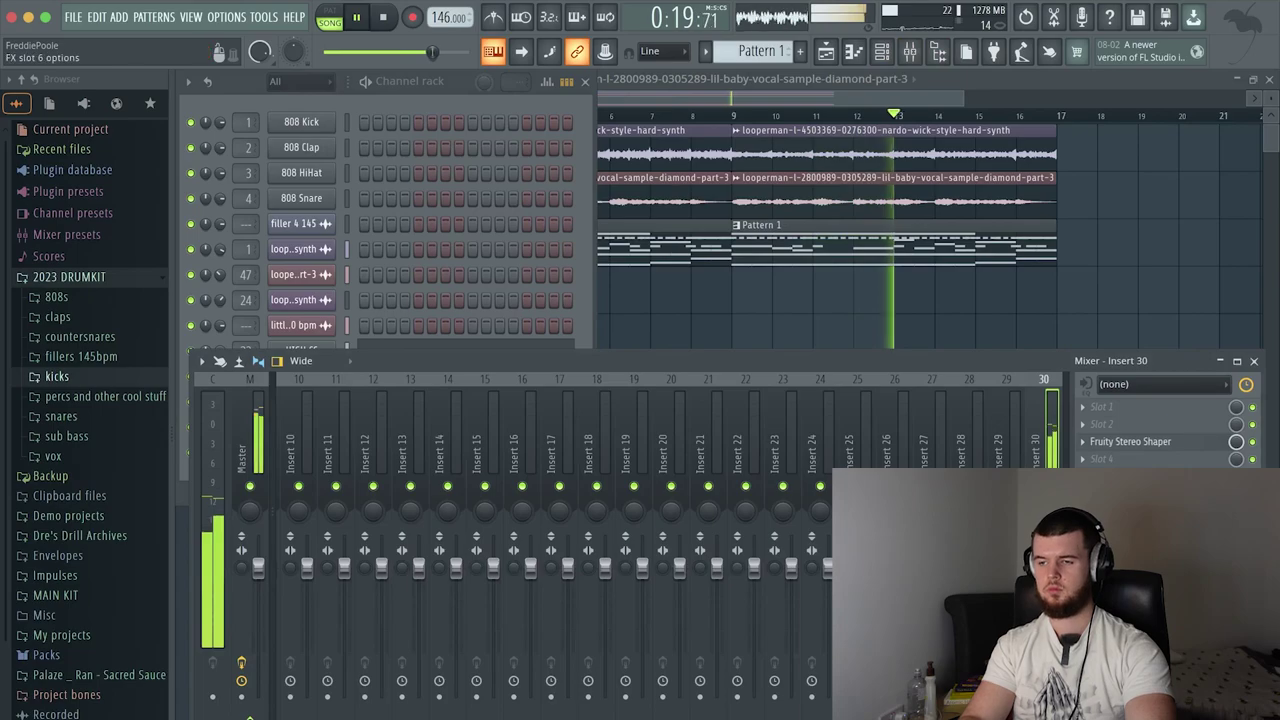
pyautogui.click(1130, 493)
pyautogui.moveTo(583, 306); pyautogui.dragTo(566, 405)
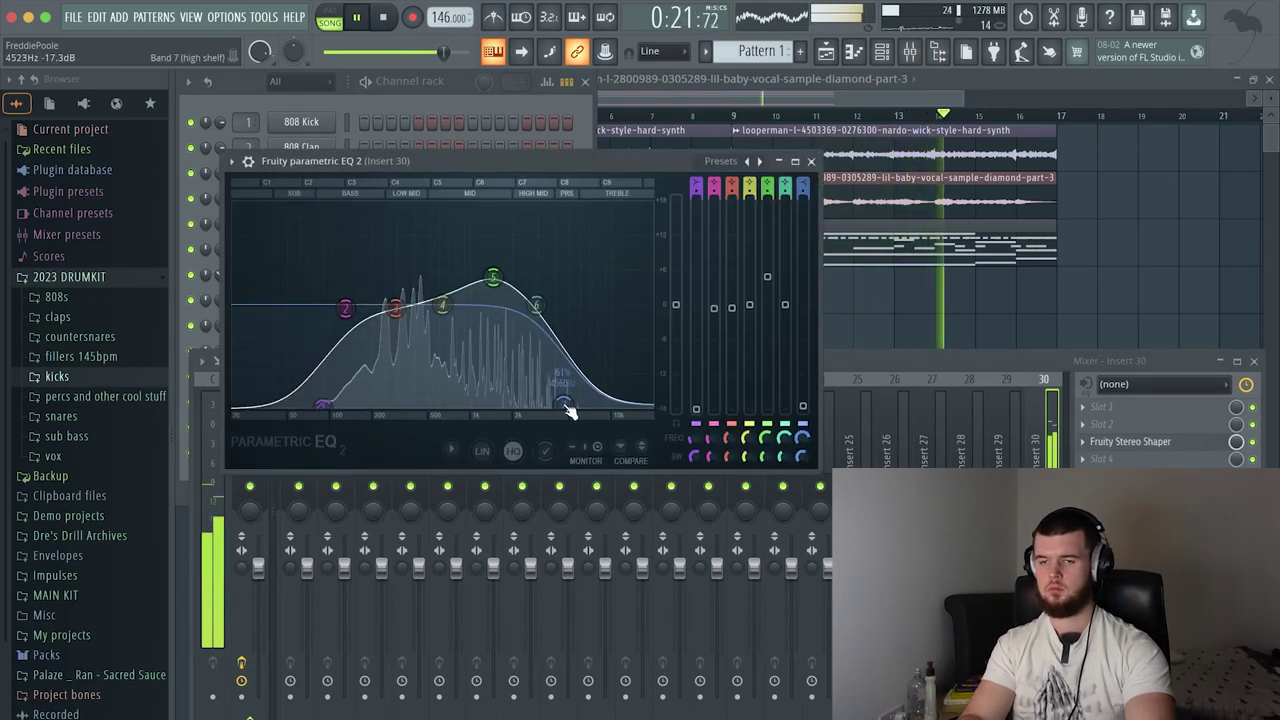
pyautogui.moveTo(493, 277); pyautogui.dragTo(489, 277)
pyautogui.press('Escape')
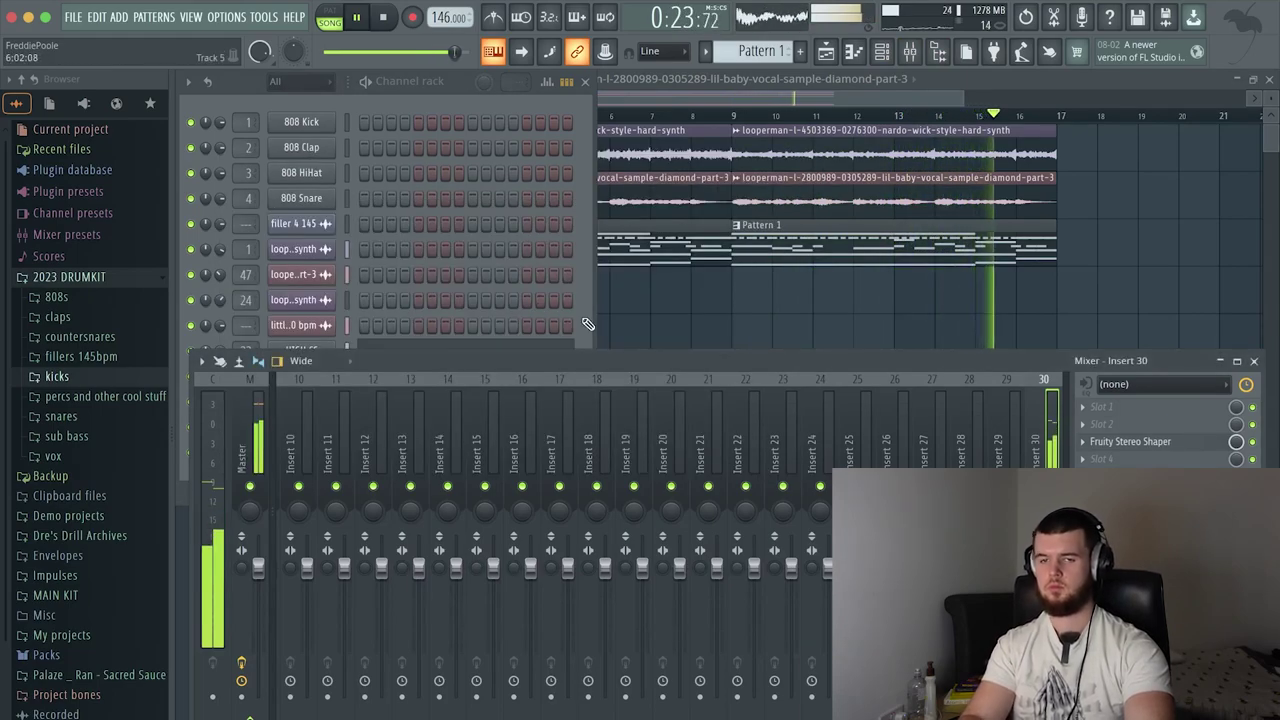
# Replace the second nardo-wick-style-hard-synth clip on Track 1 with a fresh duplicate of the first clip
pyautogui.press('F9')
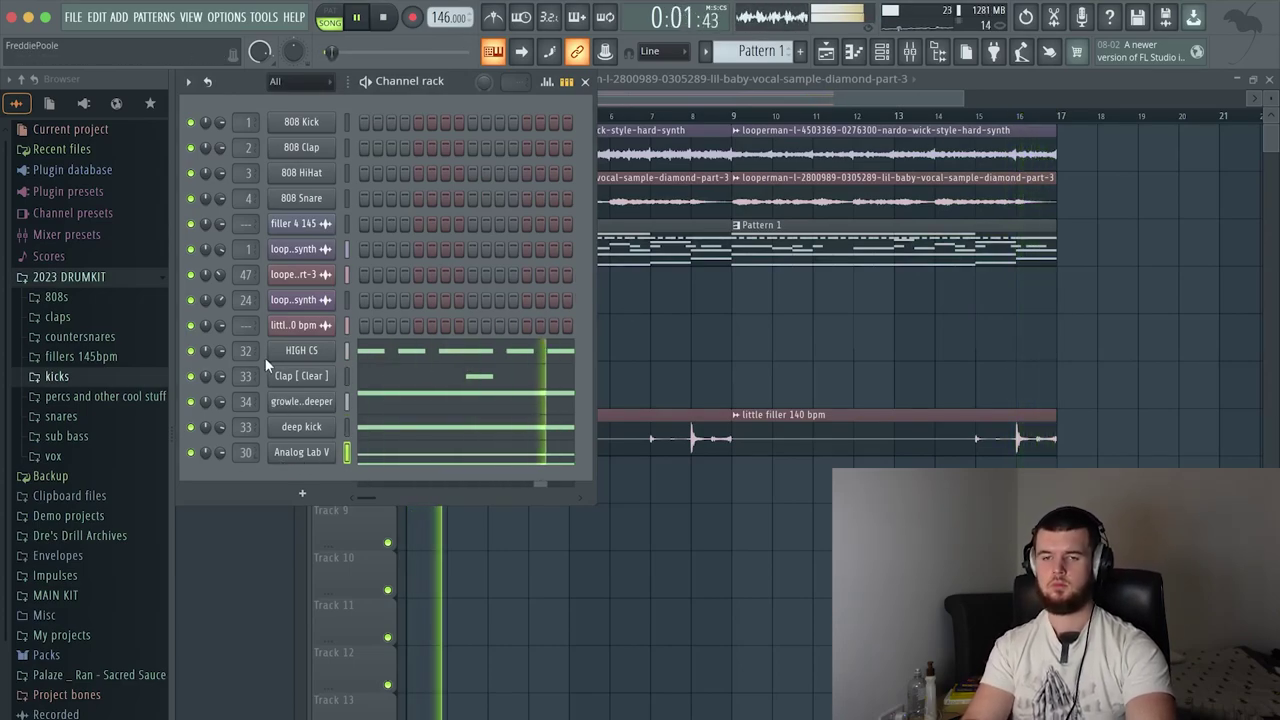
pyautogui.press('Escape')
pyautogui.doubleClick(632, 143)
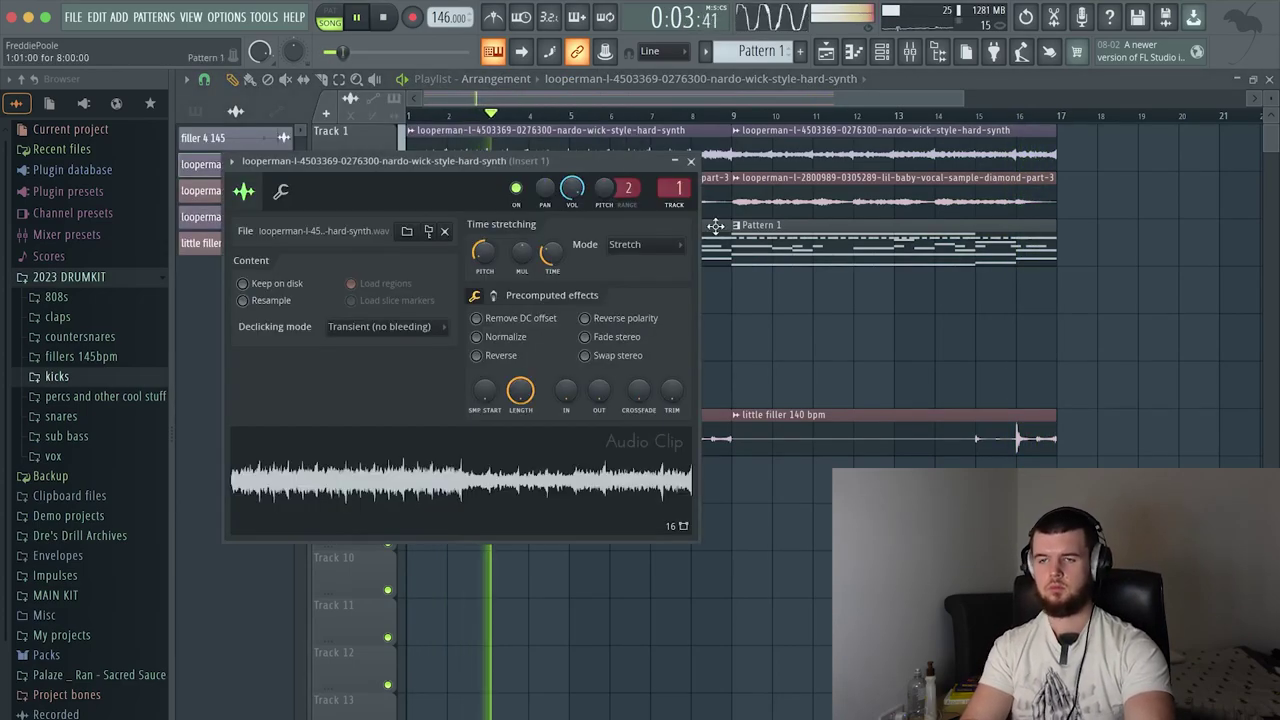
pyautogui.press('Escape')
pyautogui.rightClick(777, 158)
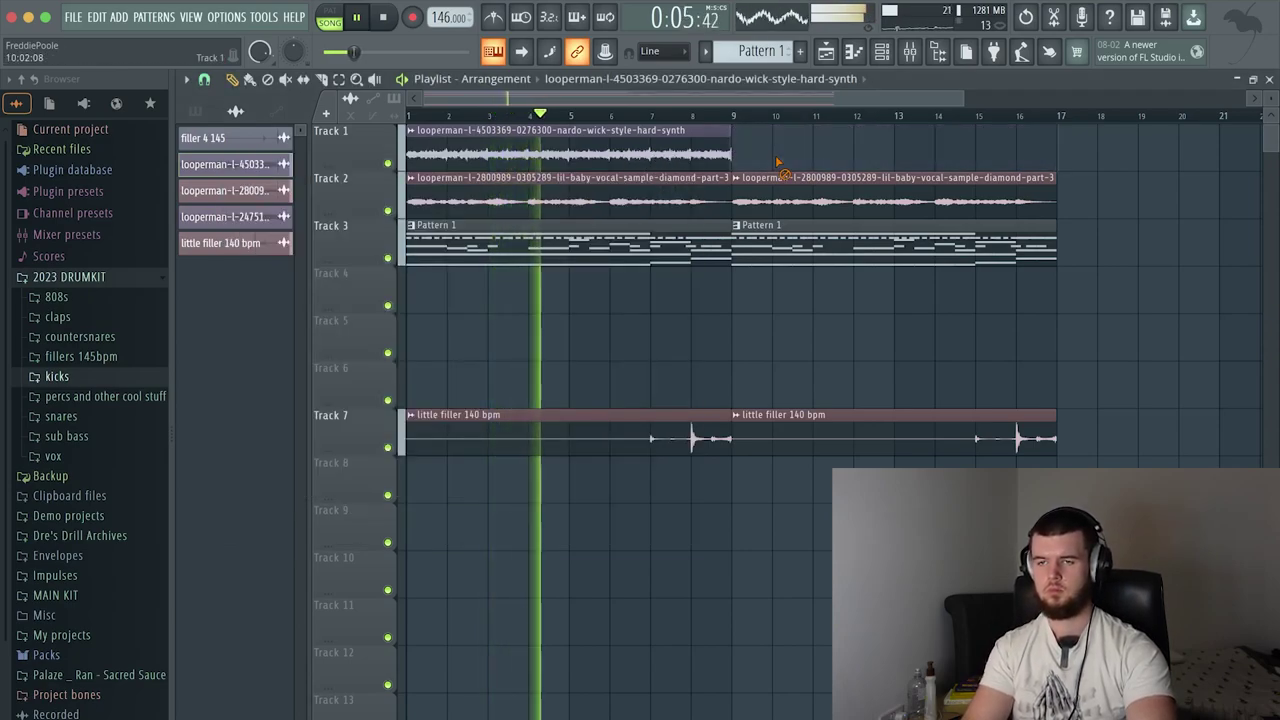
pyautogui.keyDown('super'); pyautogui.click(661, 146); pyautogui.keyUp('super')
pyautogui.hotkey('ctrl', 'b')
# Make the second hard-synth clip on Track 1 unique and raise its pitch by about 305 cents
pyautogui.click(737, 131)
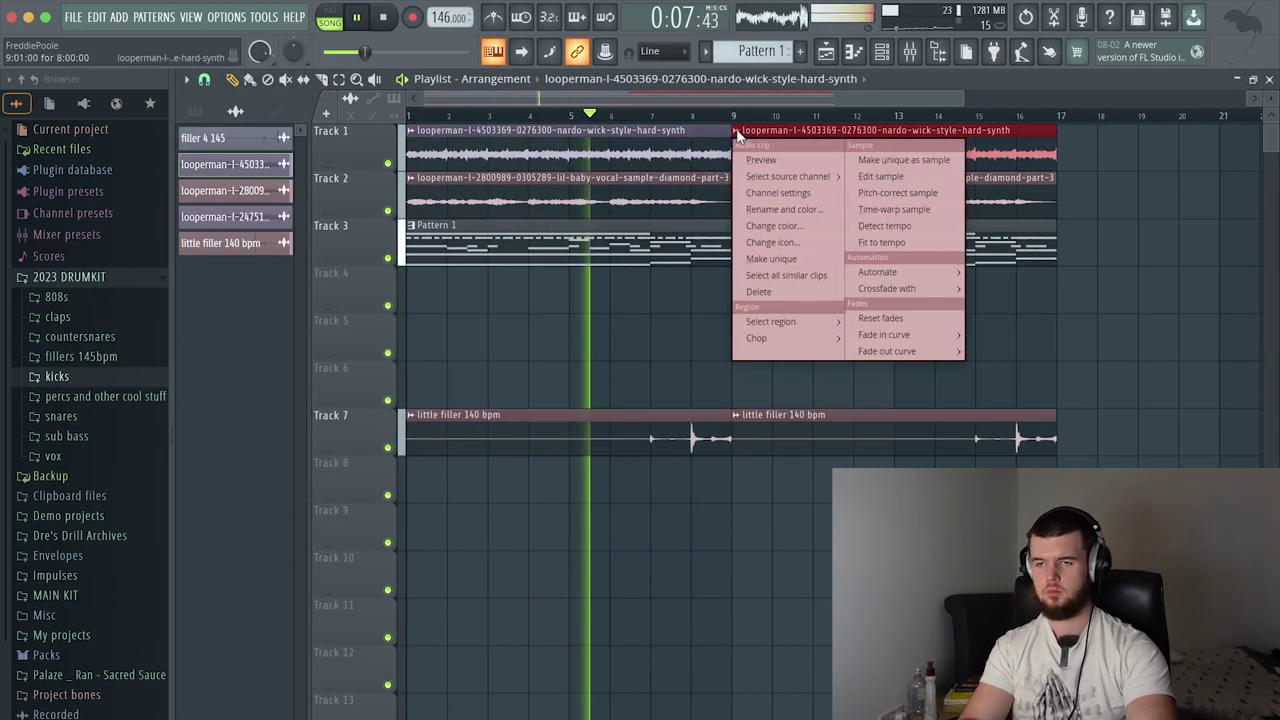
pyautogui.click(777, 257)
pyautogui.doubleClick(771, 150)
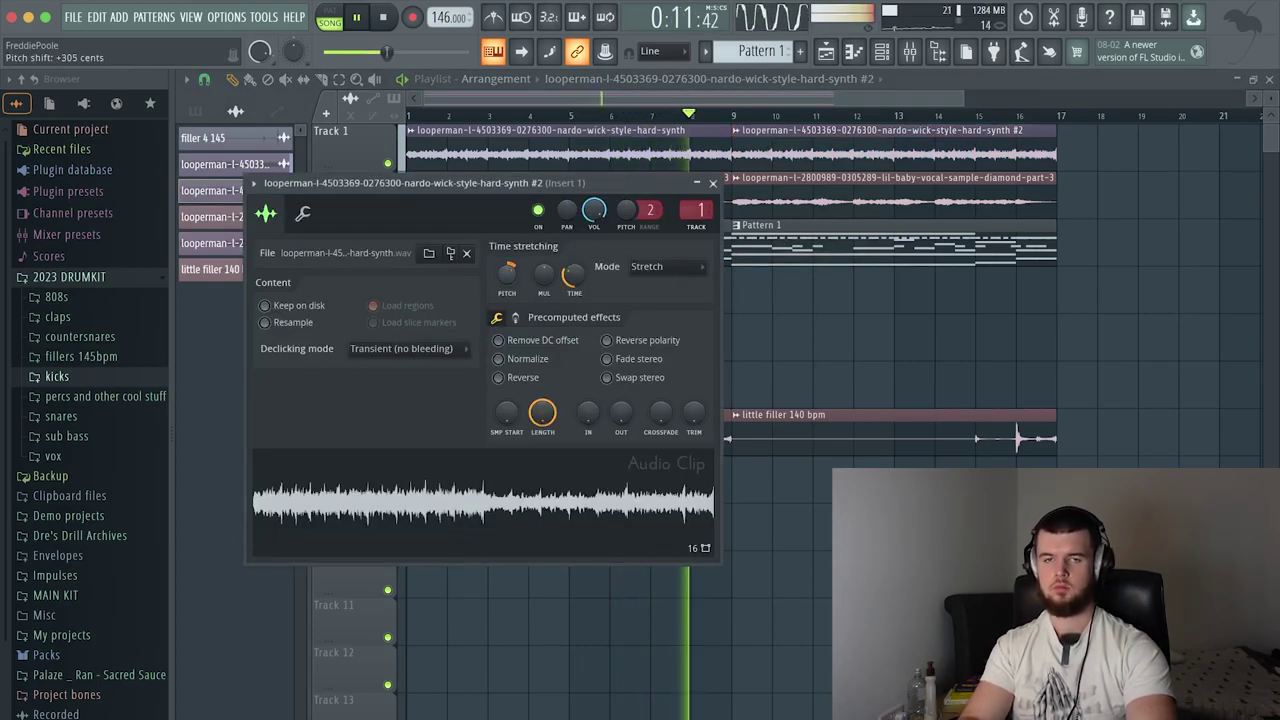
pyautogui.press('Escape')
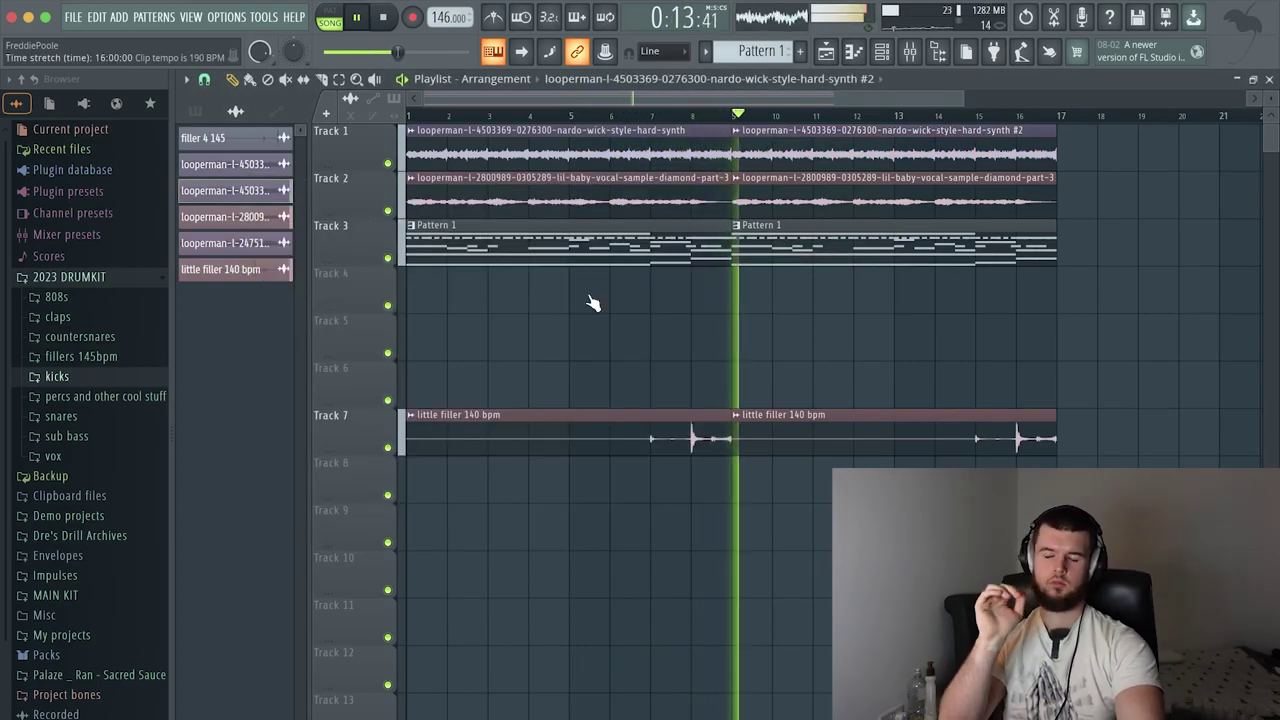
# In the Insert 1 parametric EQ, shift the band 5 boost lower in frequency and cut the highs with band 7
pyautogui.doubleClick(791, 147)
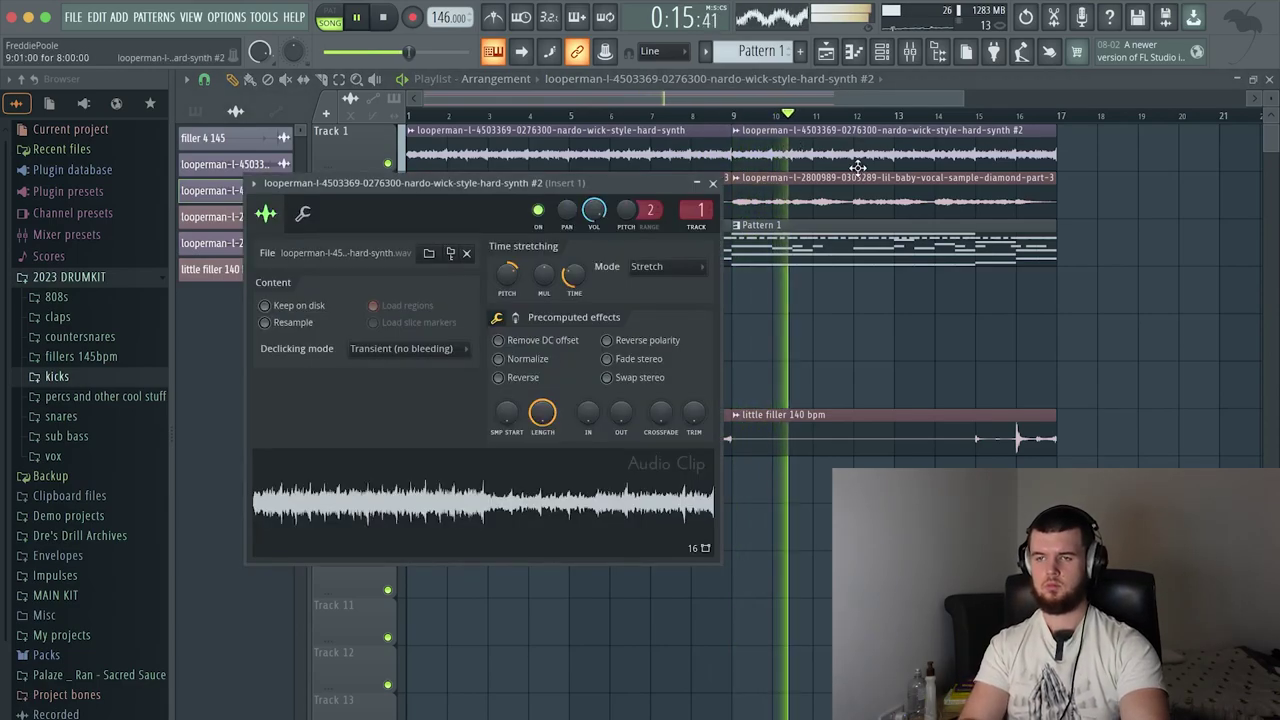
pyautogui.click(910, 58)
pyautogui.click(909, 55)
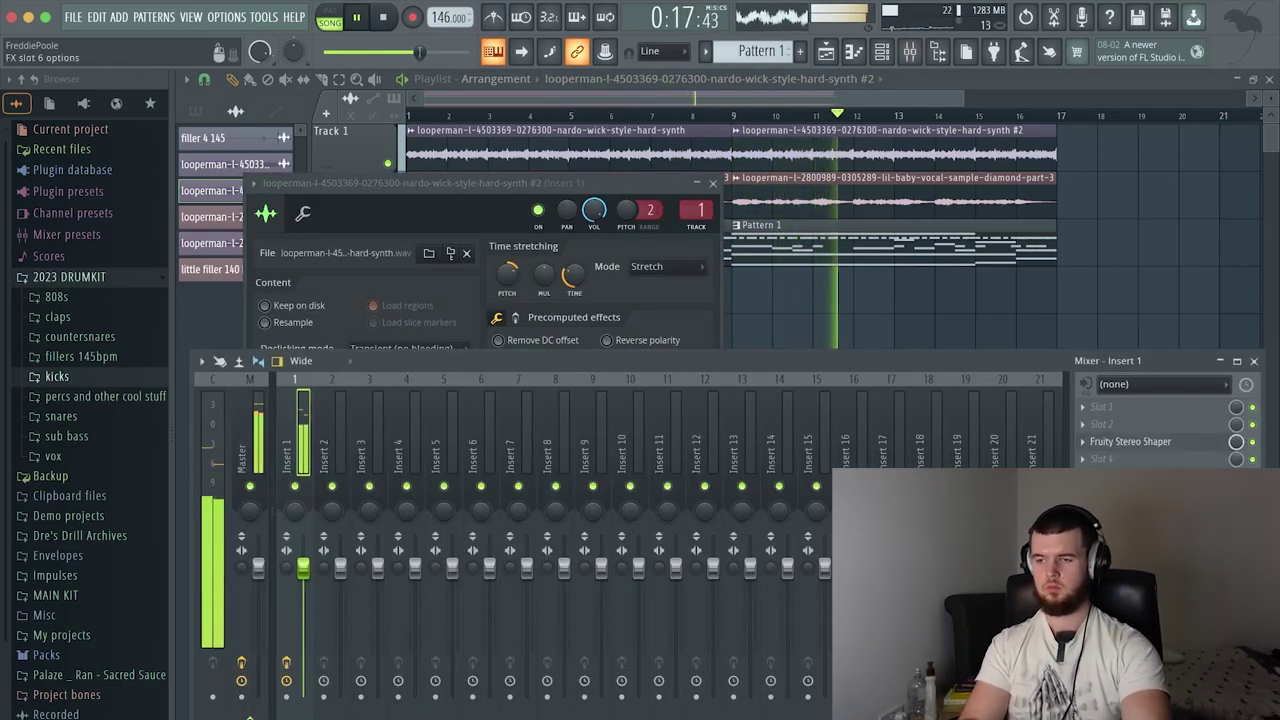
pyautogui.click(1130, 494)
pyautogui.moveTo(446, 234); pyautogui.dragTo(399, 247)
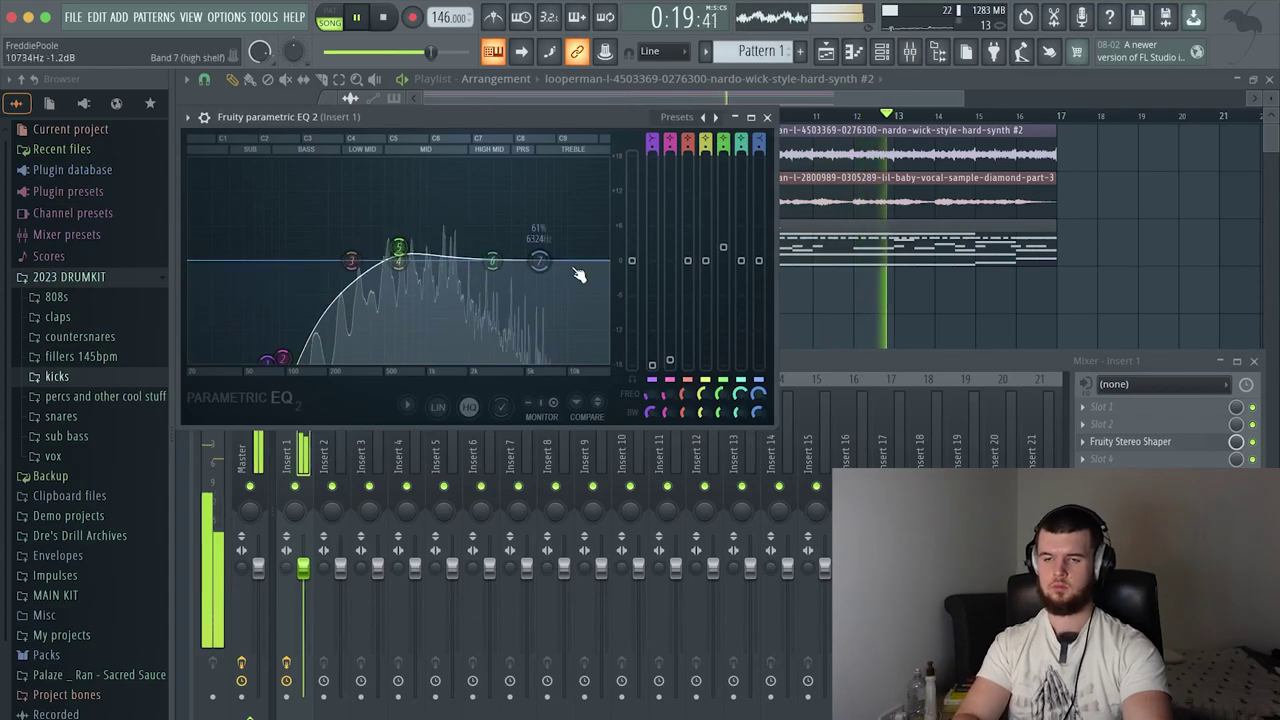
pyautogui.moveTo(540, 261); pyautogui.dragTo(532, 350)
pyautogui.press('Escape')
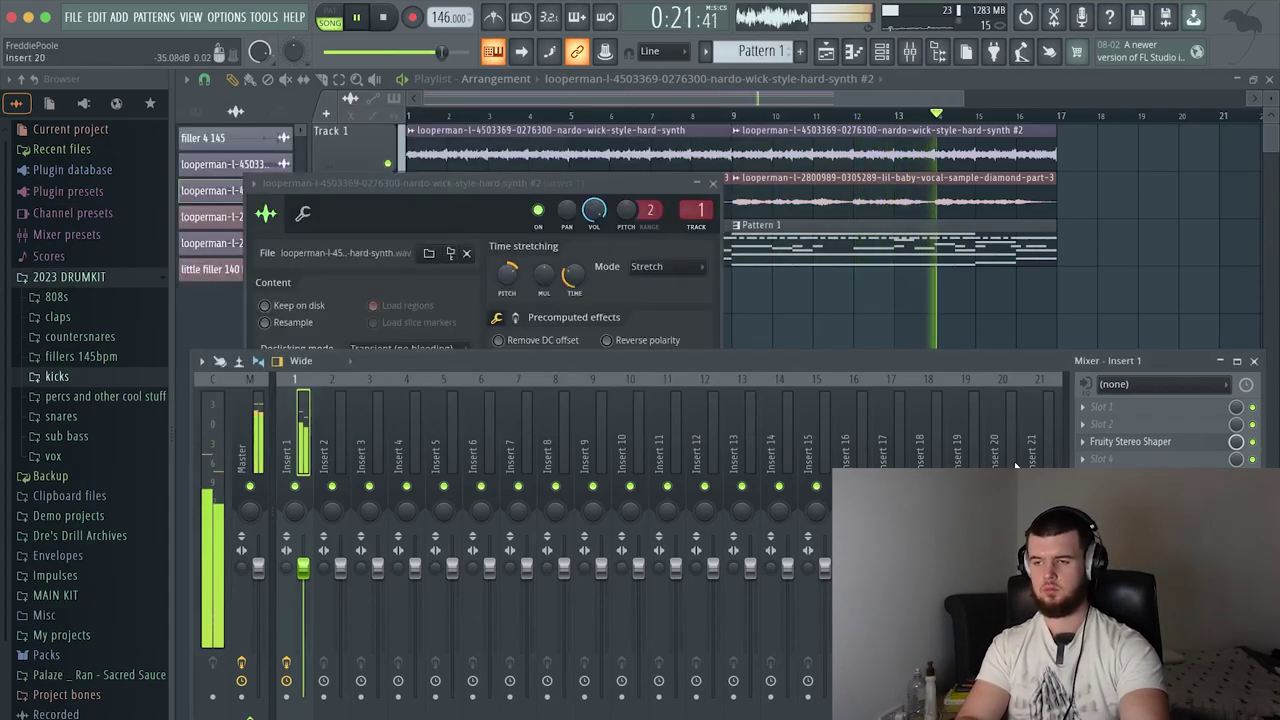
# Add Fruity Reeverb 2 to mixer Insert 1 and close its window
pyautogui.click(1101, 407)
pyautogui.click(764, 523)
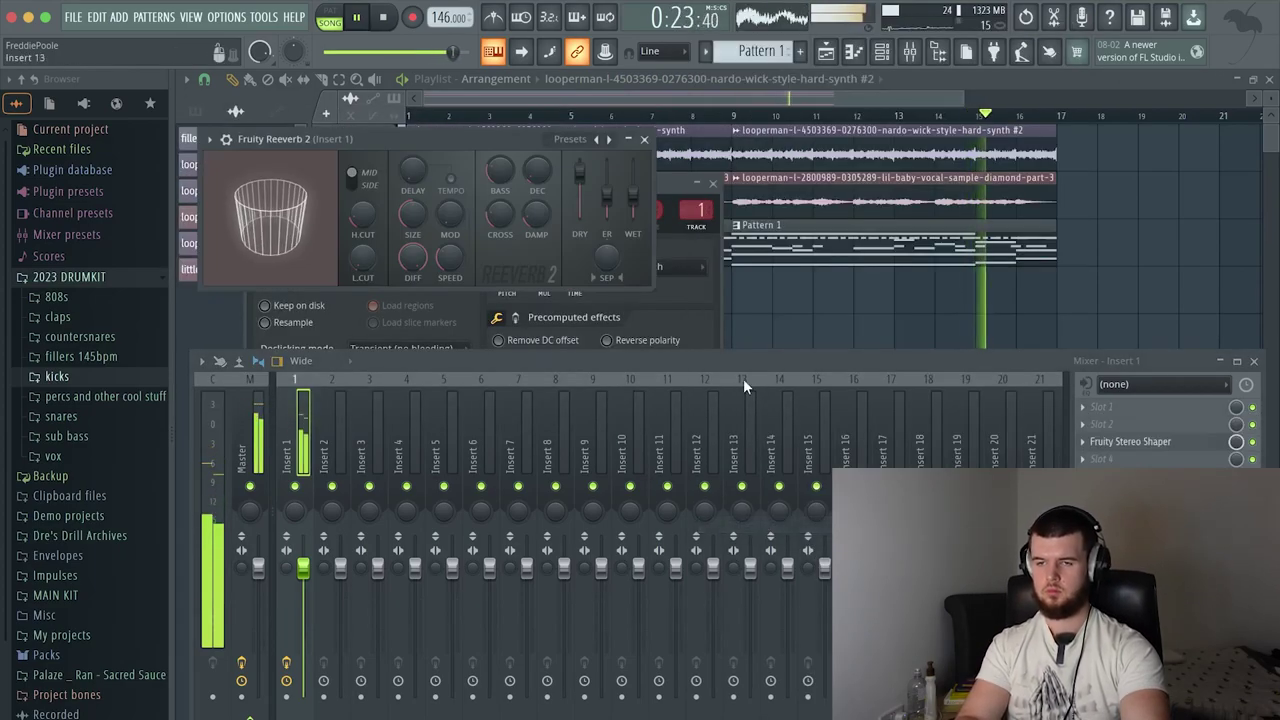
pyautogui.press('Escape')
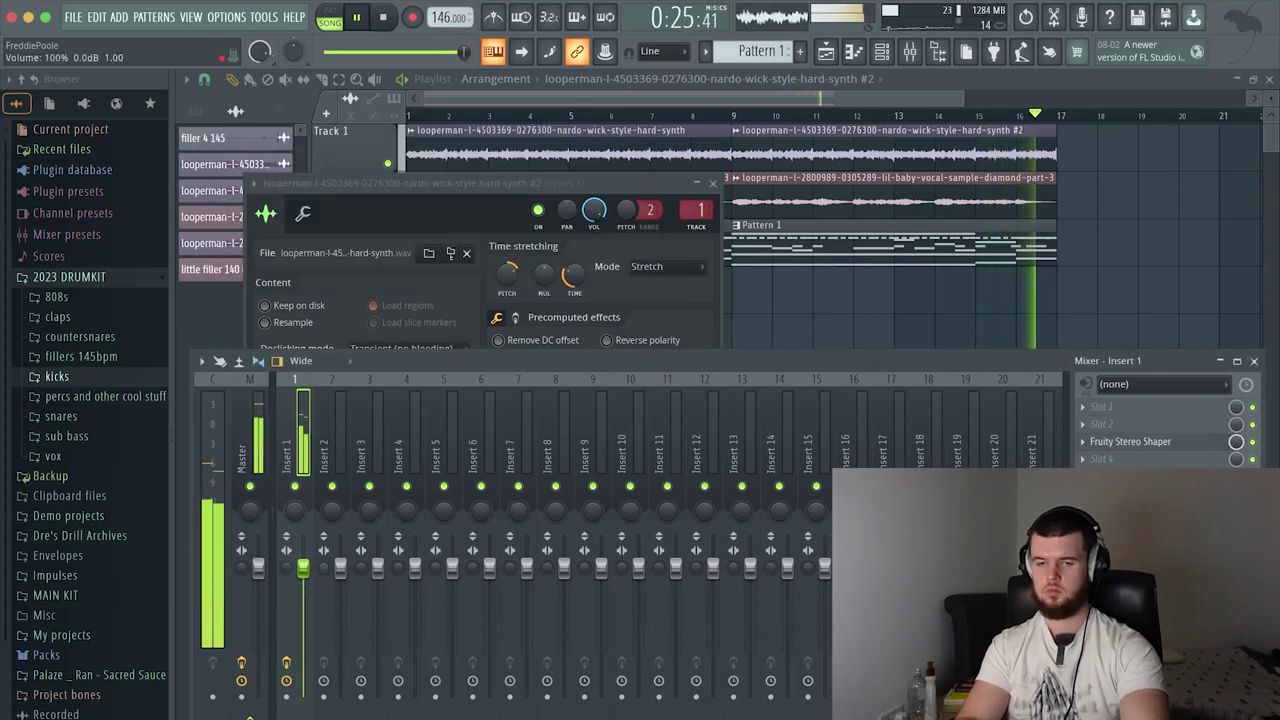
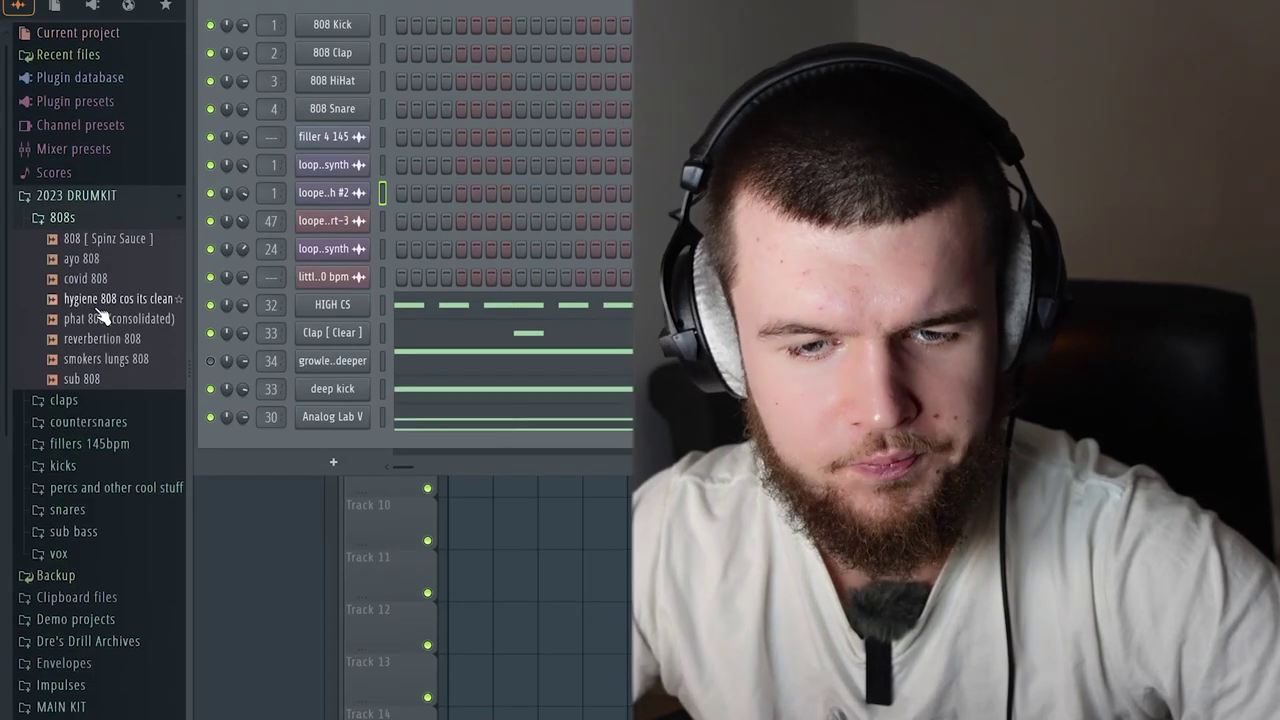
# Preview samples in the 808s folder and load phat 808 (consolidated) as a new channel routed to mixer track 39
pyautogui.click(100, 305)
pyautogui.click(101, 319)
pyautogui.moveTo(103, 320); pyautogui.dragTo(348, 472)
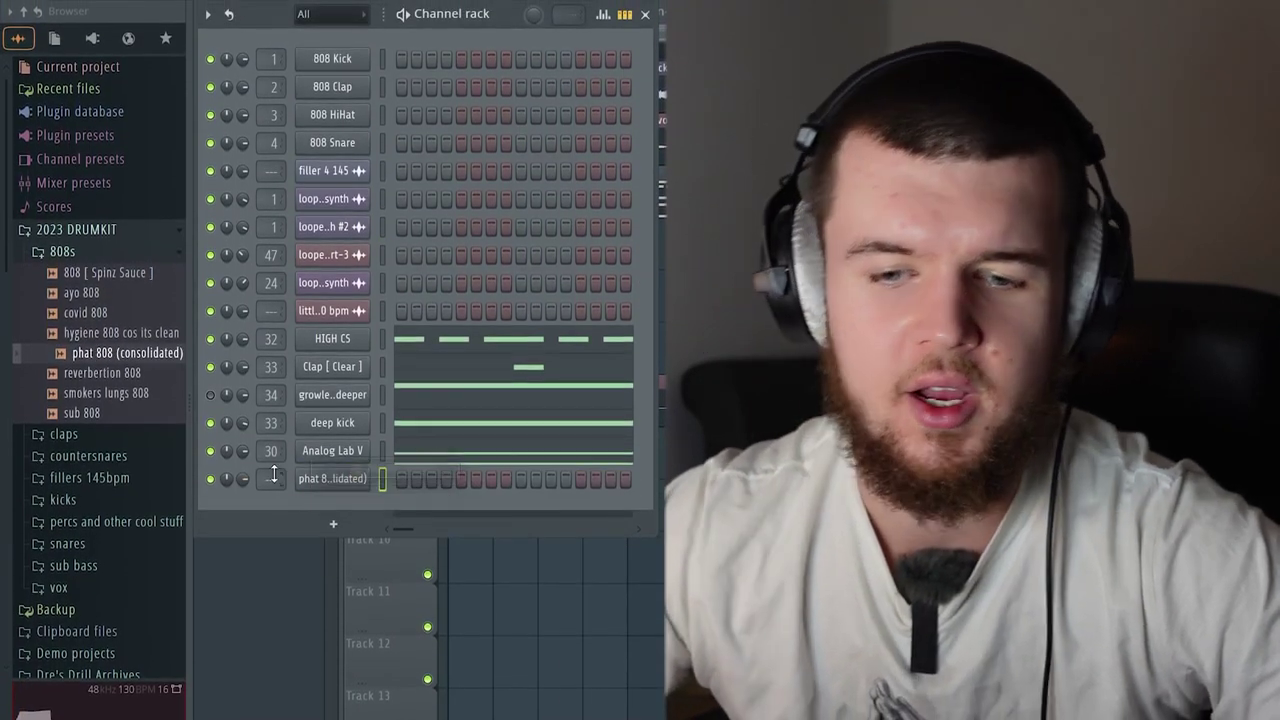
pyautogui.click(333, 480)
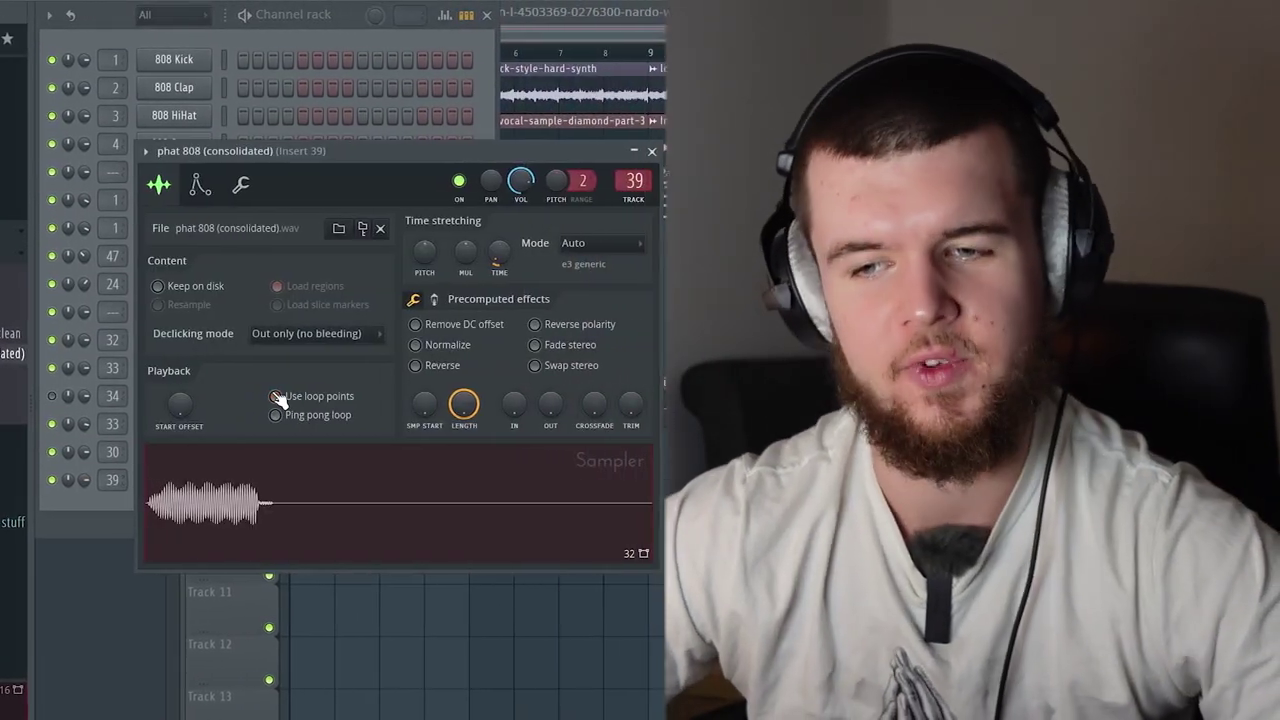
pyautogui.click(166, 185)
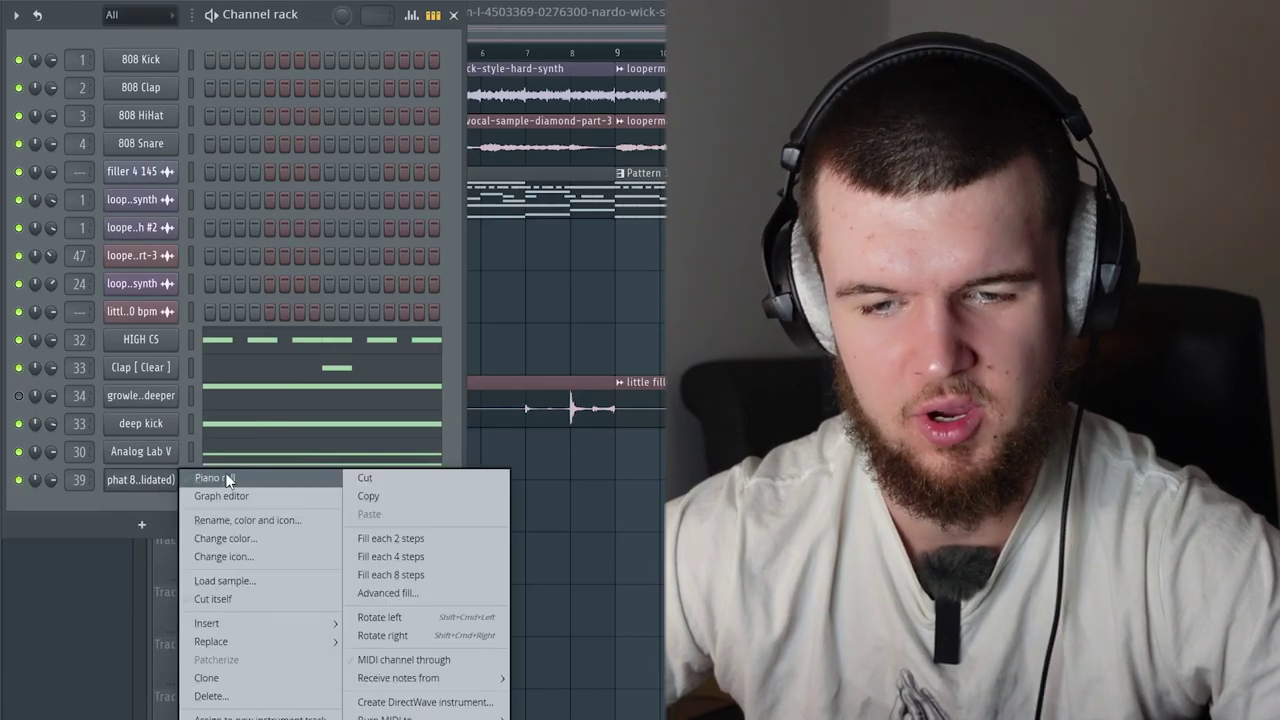
# In the phat 808 piano roll, raise the three short E6 notes in bar 4 one octave to E7
pyautogui.click(228, 481)
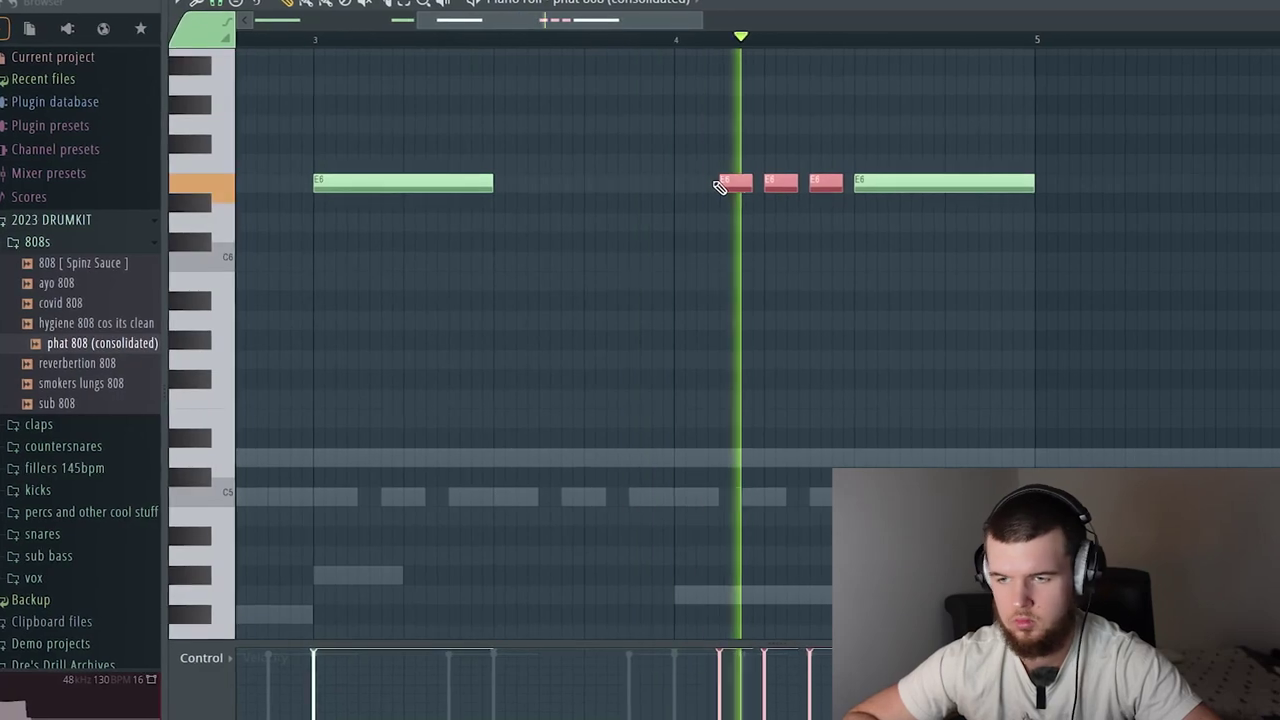
pyautogui.hotkey('ctrl', 'Up')
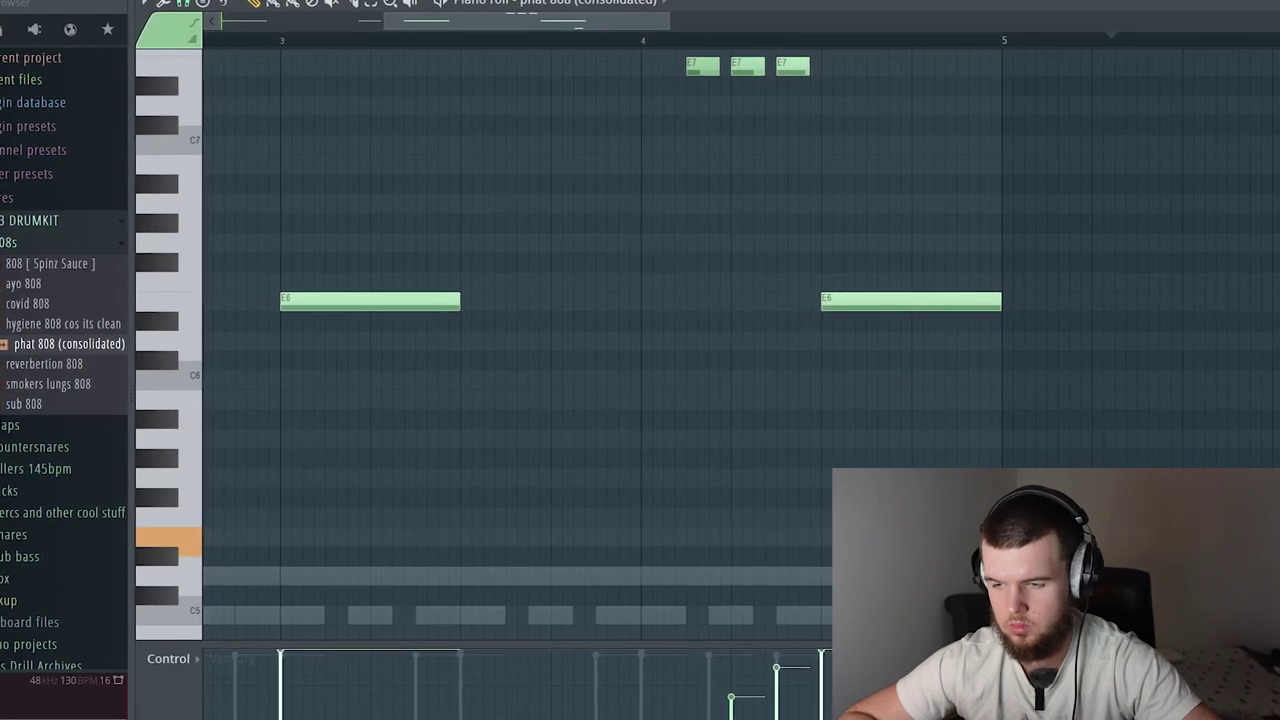
# Add a short E5 slide note at the end of bar 4 in the phat 808 piano roll and continue the bassline through bar 8
pyautogui.doubleClick(975, 536)
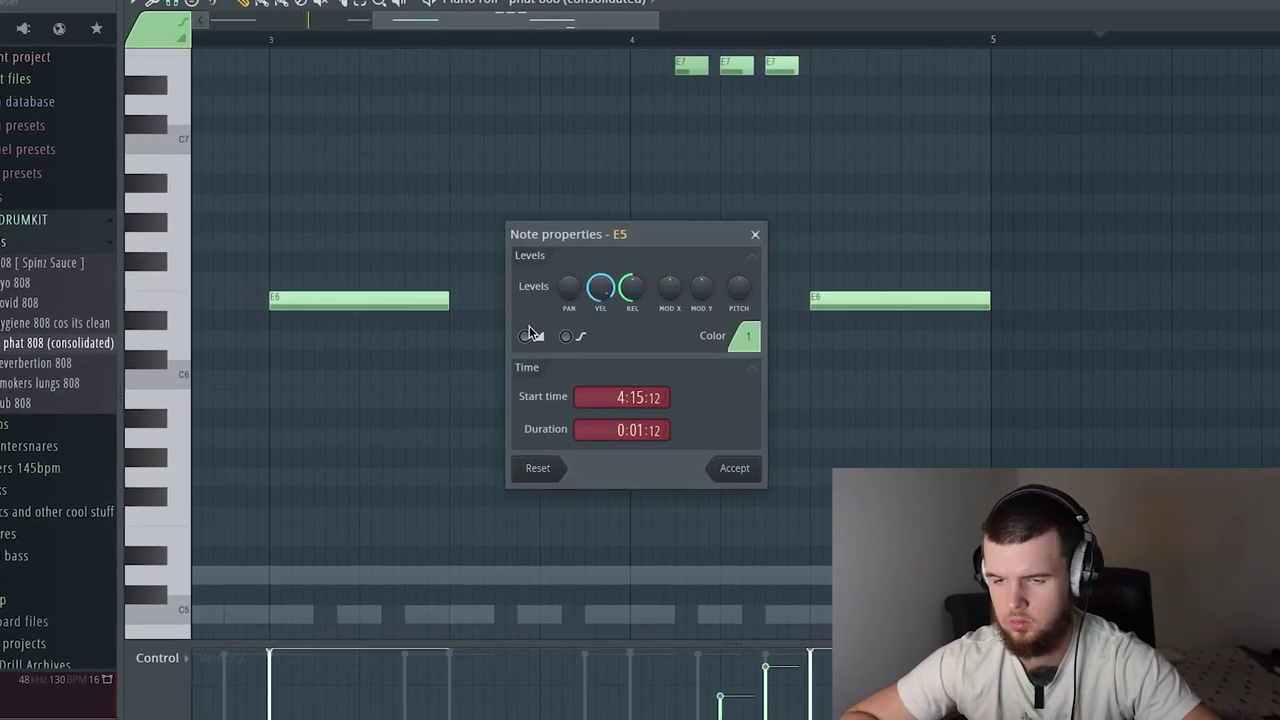
pyautogui.click(726, 468)
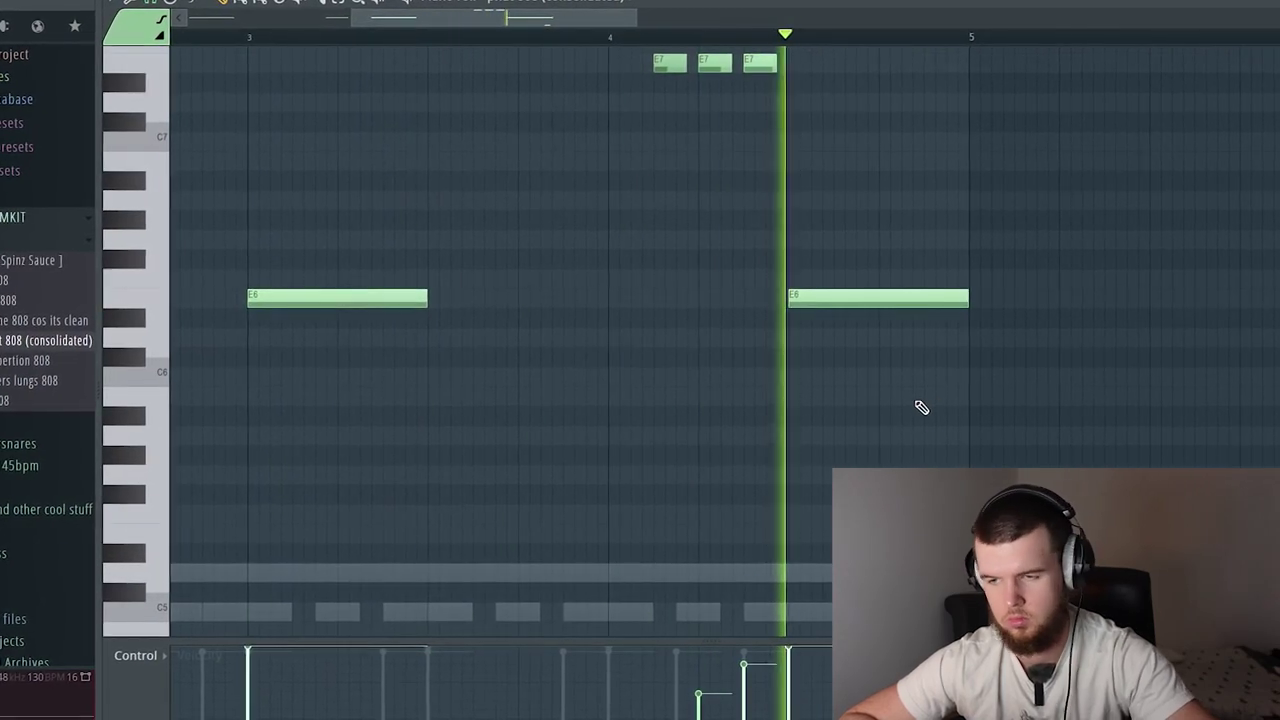
pyautogui.hotkey('ctrl', 'b')
pyautogui.scroll(-3, 764, 525)
pyautogui.keyDown('ctrl'); pyautogui.click(614, 486); pyautogui.keyUp('ctrl')
pyautogui.scroll(3, 569, 397)
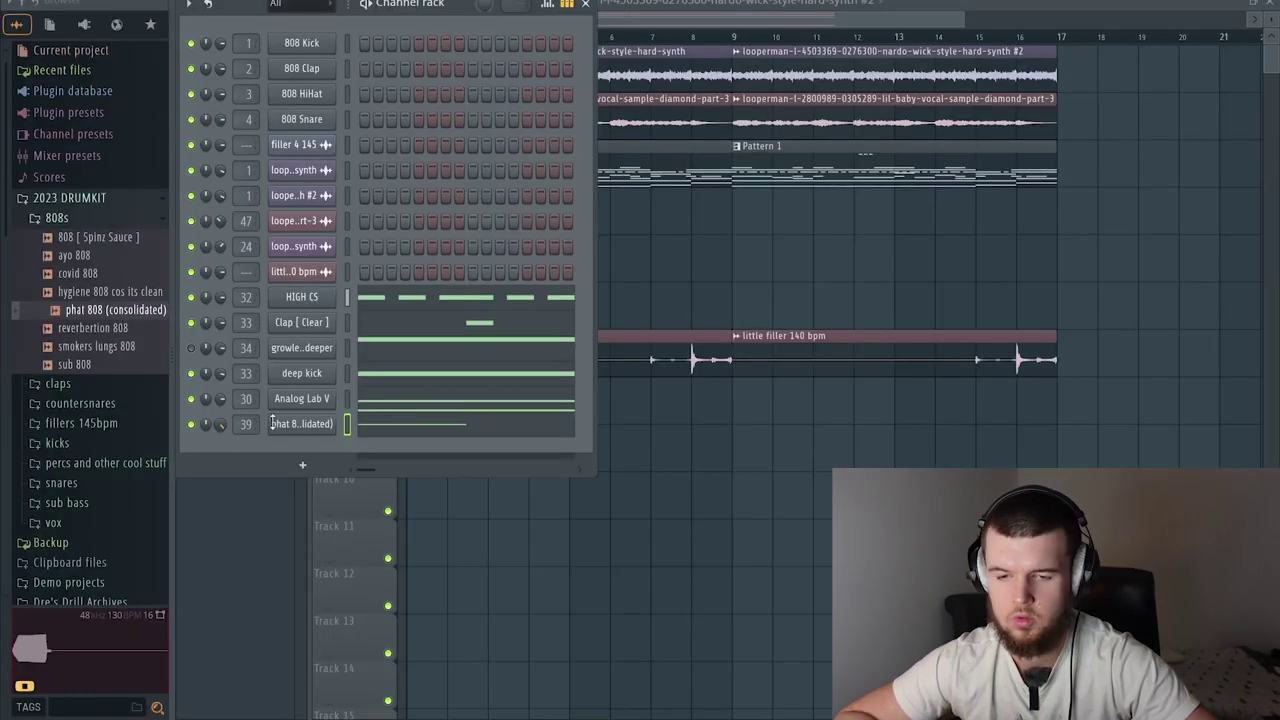
# Examine the complete phat 808 bassline, including its slide notes, across all eight bars of the piano roll
pyautogui.click(380, 425)
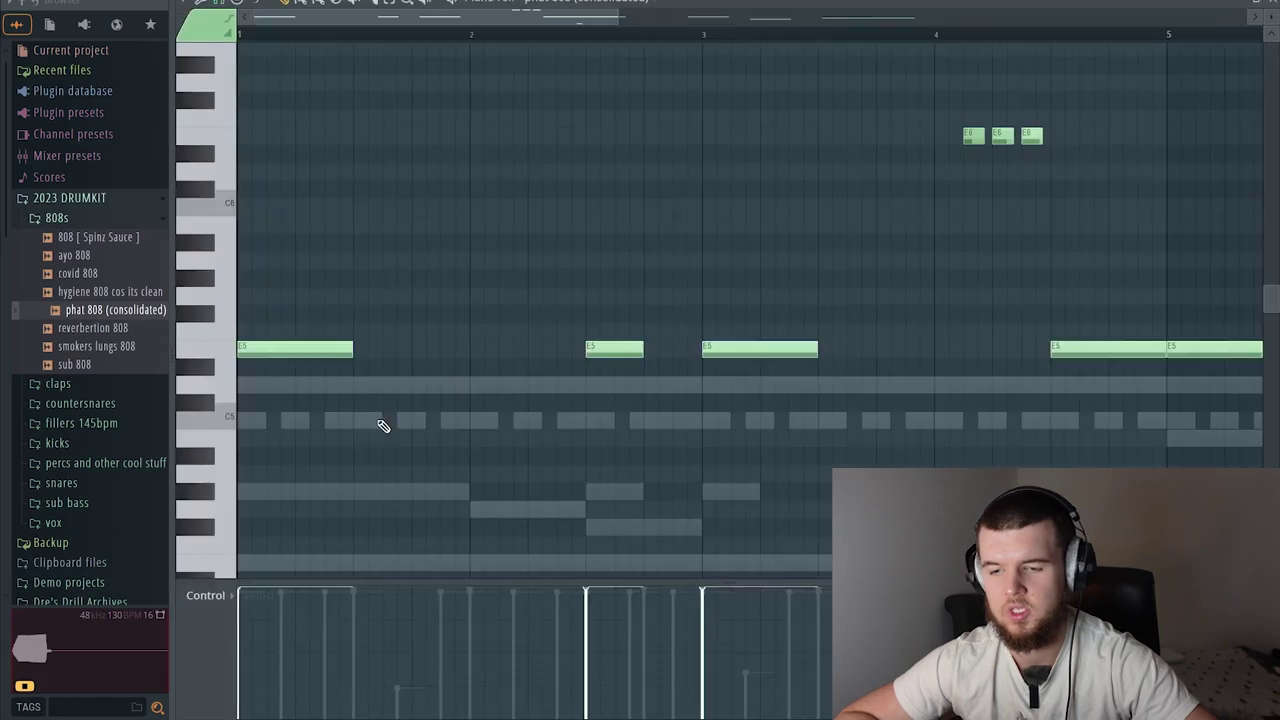
pyautogui.keyDown('ctrl'); pyautogui.scroll(-4, 686, 355); pyautogui.keyUp('ctrl')
pyautogui.keyDown('ctrl'); pyautogui.scroll(-1, 686, 358); pyautogui.keyUp('ctrl')
pyautogui.scroll(-5, 686, 358)
pyautogui.scroll(5, 686, 358)
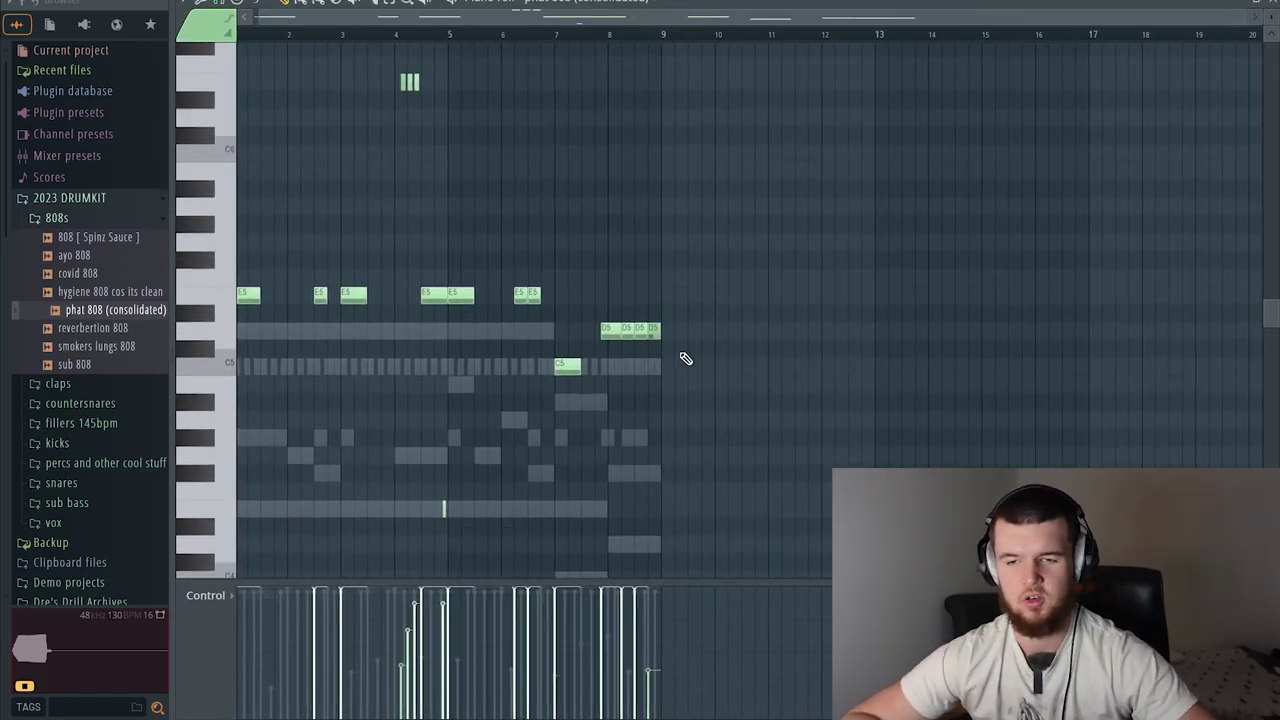
pyautogui.keyDown('ctrl'); pyautogui.scroll(-1, 632, 358); pyautogui.keyUp('ctrl')
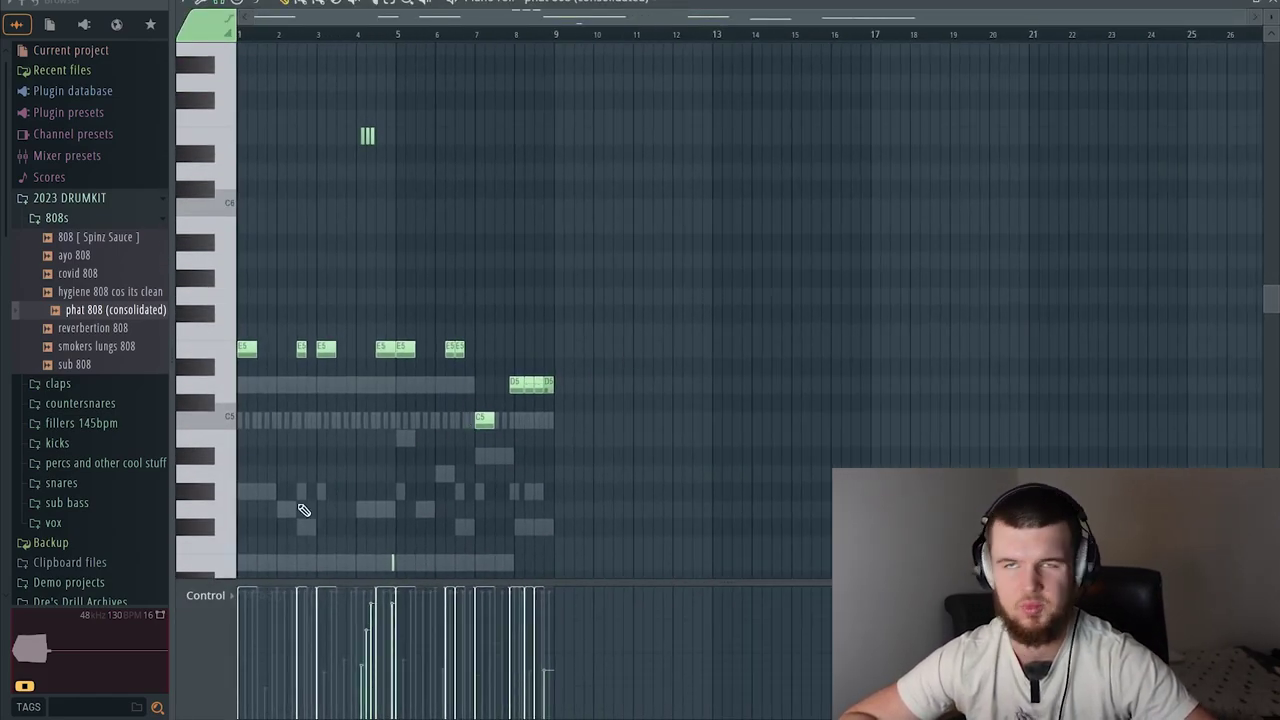
pyautogui.scroll(3, 323, 497)
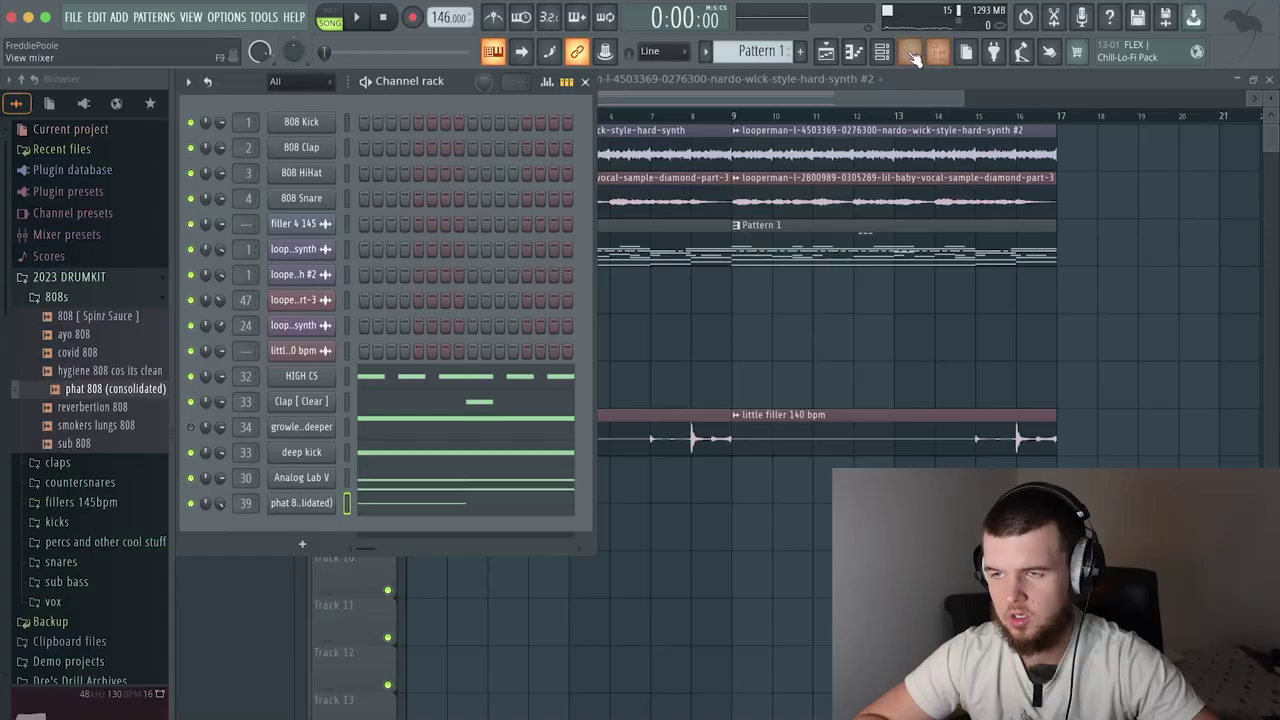
# Add Fruity Fast Dist to slot 3 of mixer Insert 39
pyautogui.press('F9')
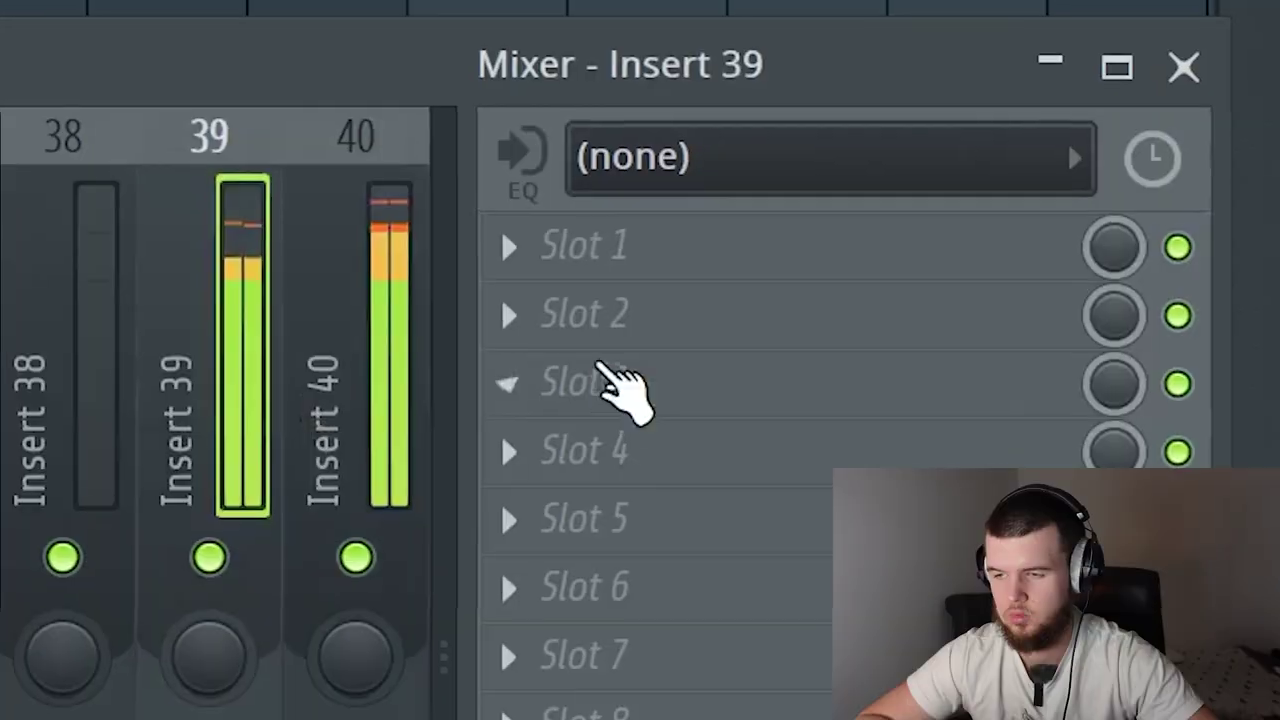
pyautogui.click(1105, 407)
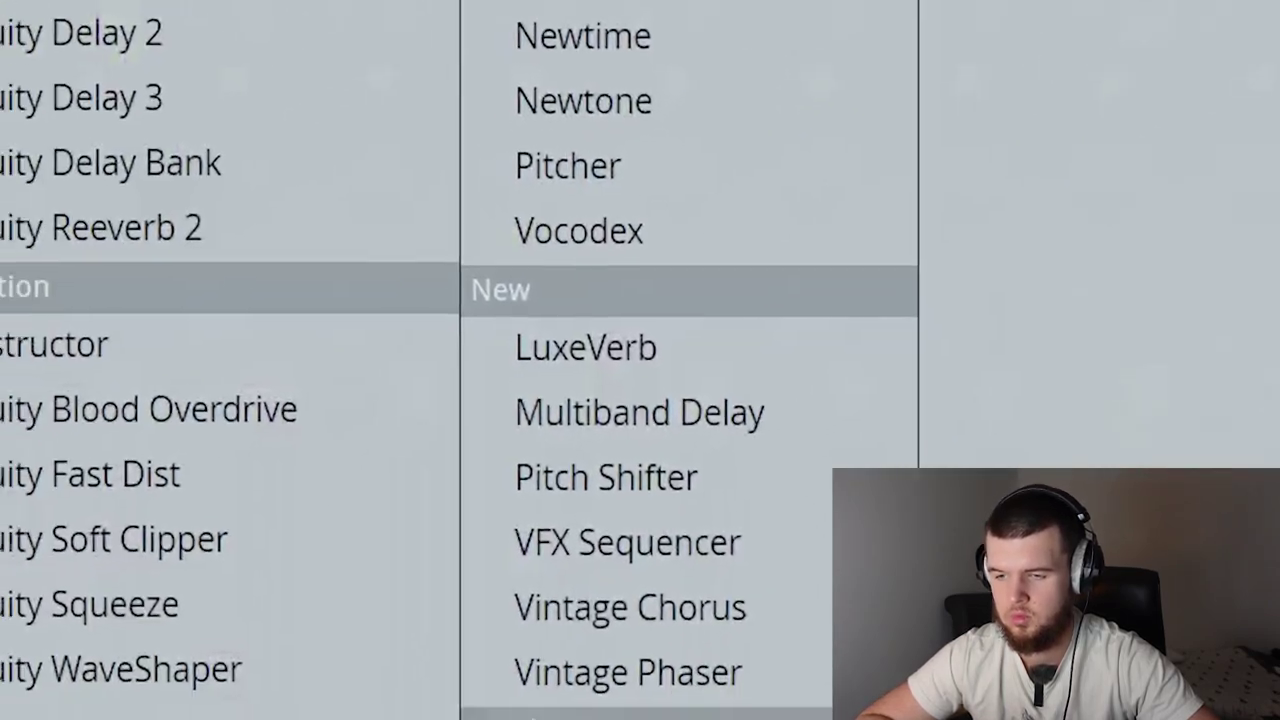
pyautogui.click(400, 370)
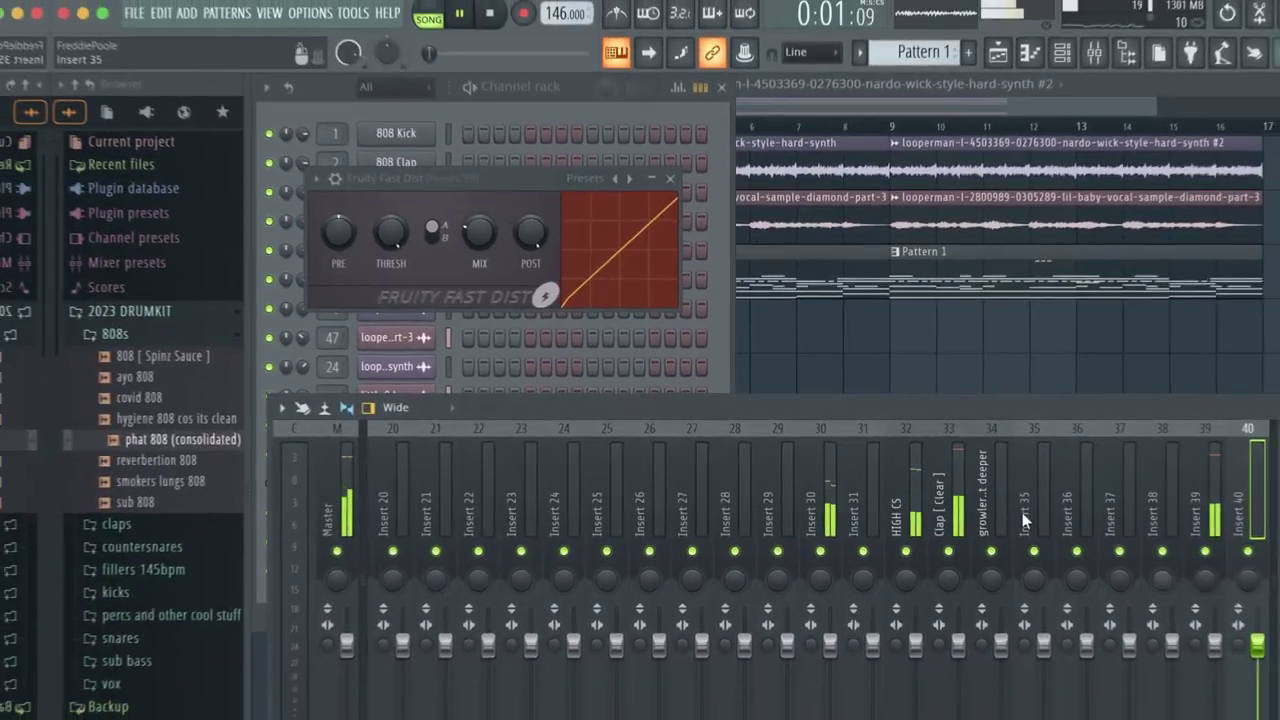
# Check the Clap [ Clear ] mixer track during playback and lower the Insert 39 fader slightly
pyautogui.click(956, 482)
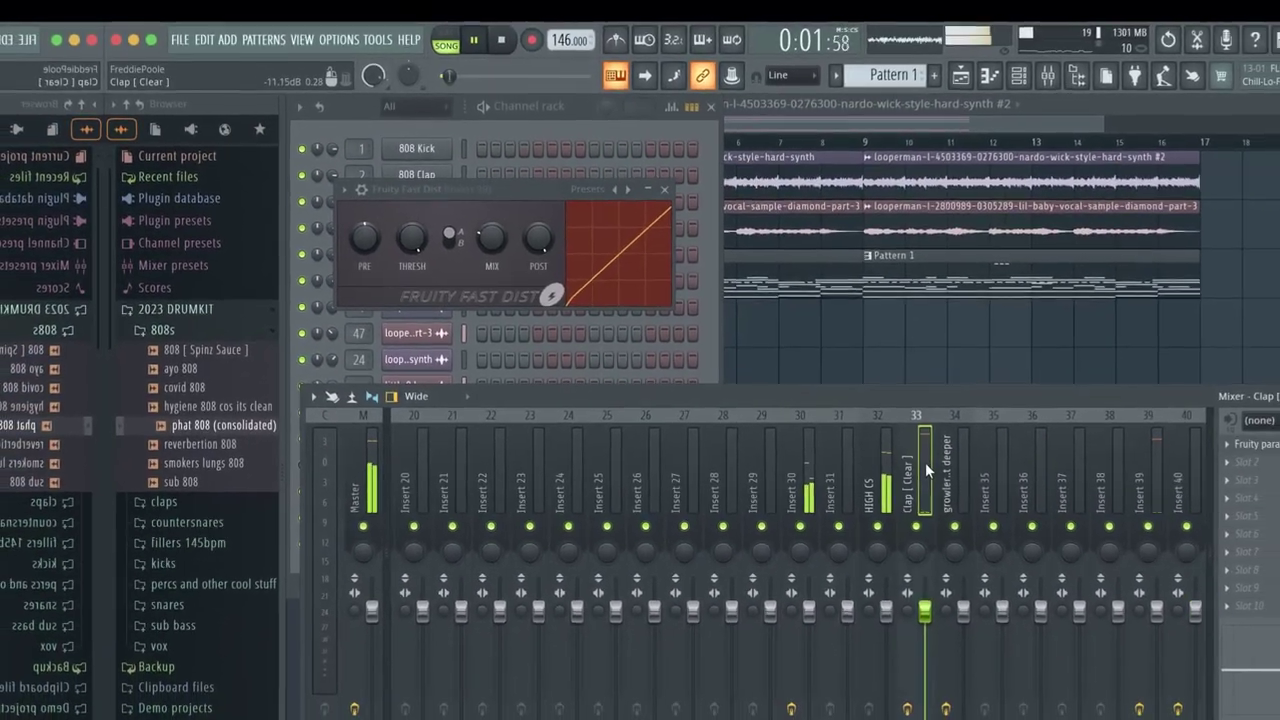
pyautogui.click(1234, 403)
pyautogui.moveTo(466, 376); pyautogui.dragTo(466, 369)
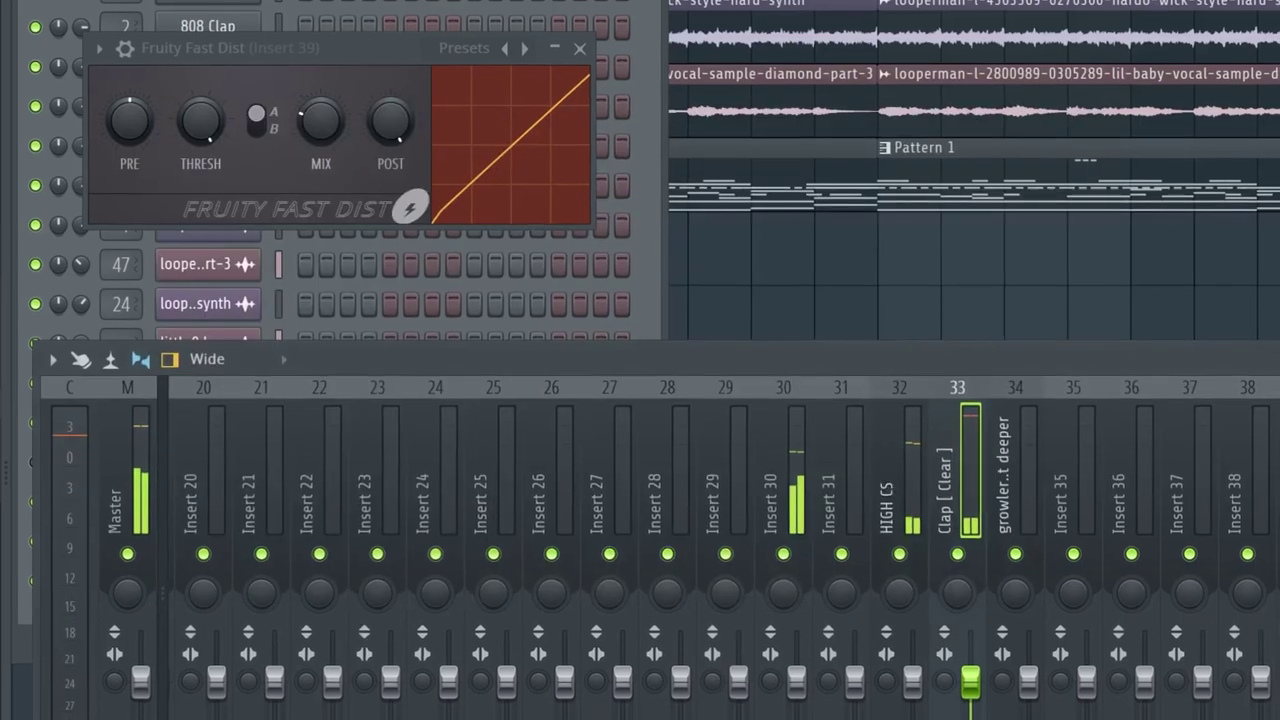
pyautogui.click(1214, 606)
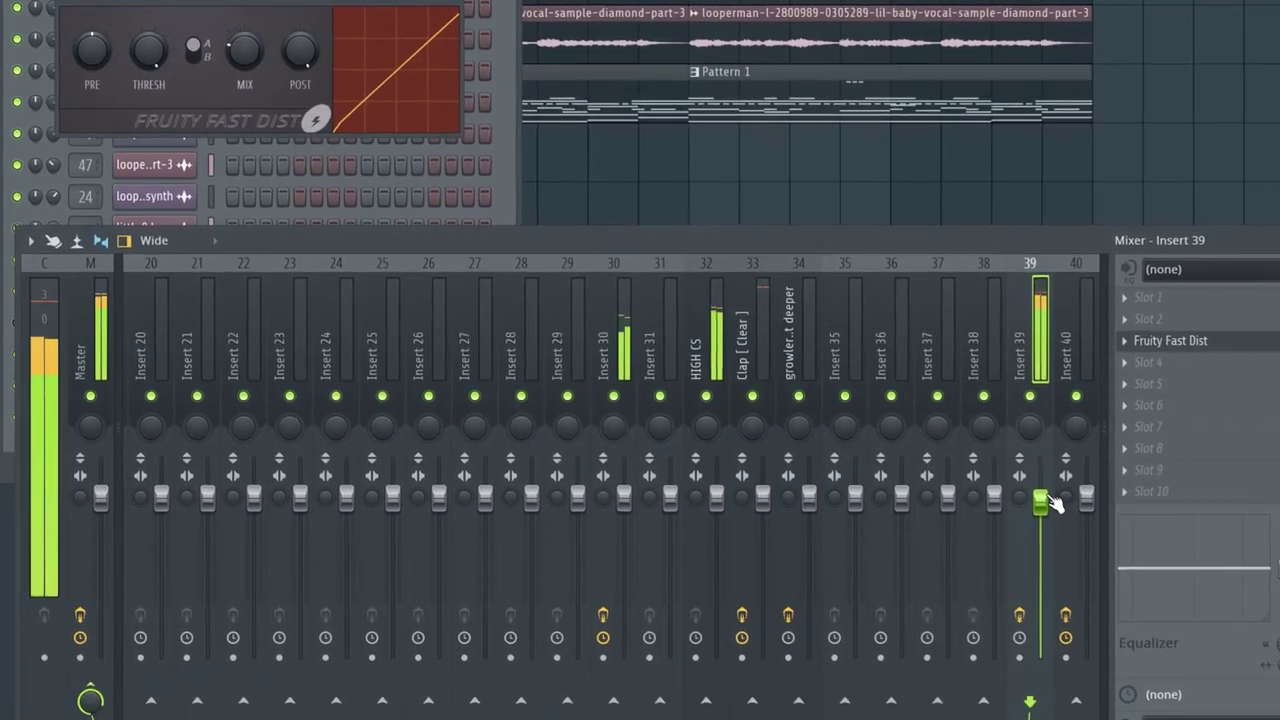
# Add Fruity Parametric EQ 2 to the HIGH CS mixer track and close the effect and mixer windows
pyautogui.click(700, 344)
pyautogui.click(1175, 309)
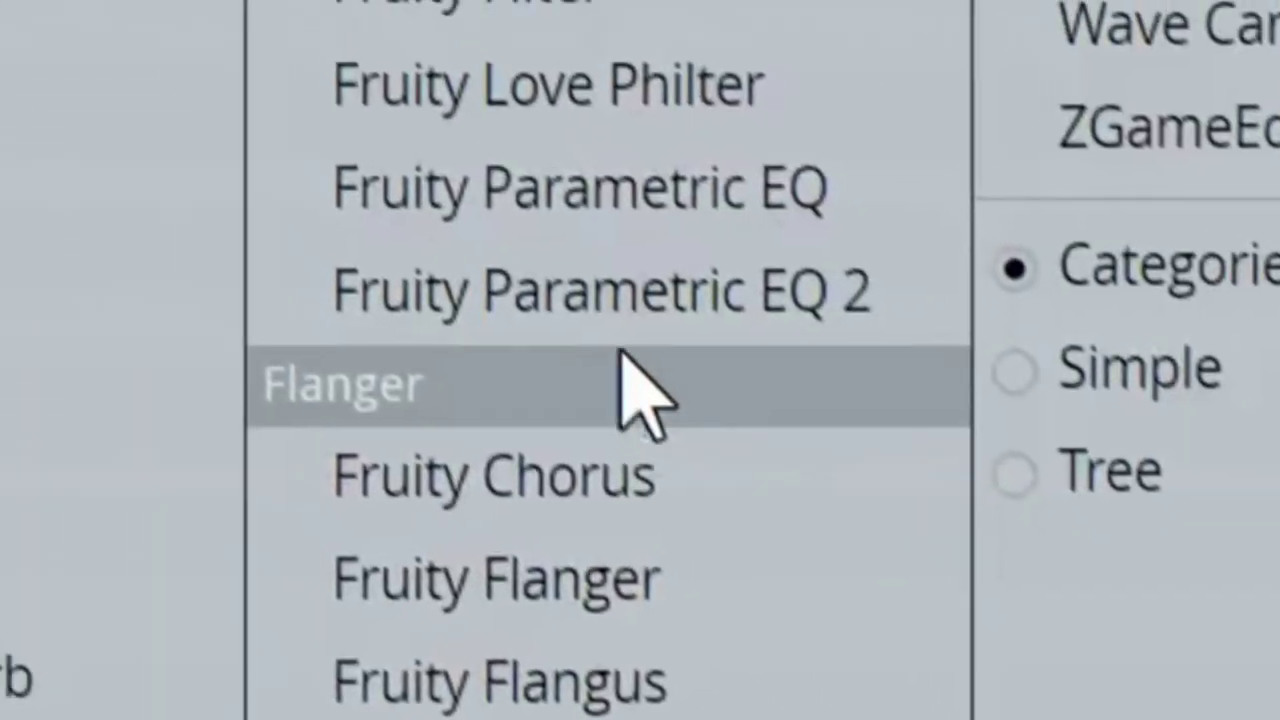
pyautogui.click(620, 295)
pyautogui.press('Escape')
pyautogui.press('Escape')
pyautogui.press('Escape')
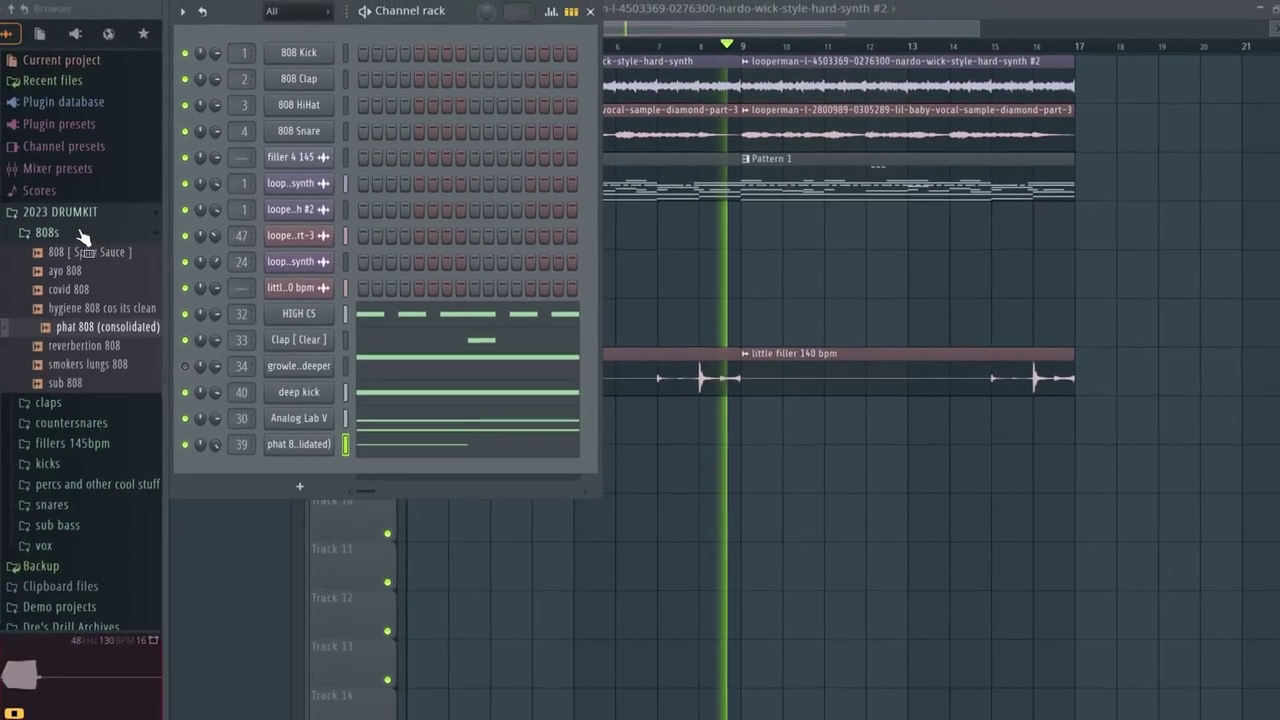
# Load Russ kinda CS from the countersnares folder as a new channel with loop points off and Normalize on
pyautogui.click(83, 238)
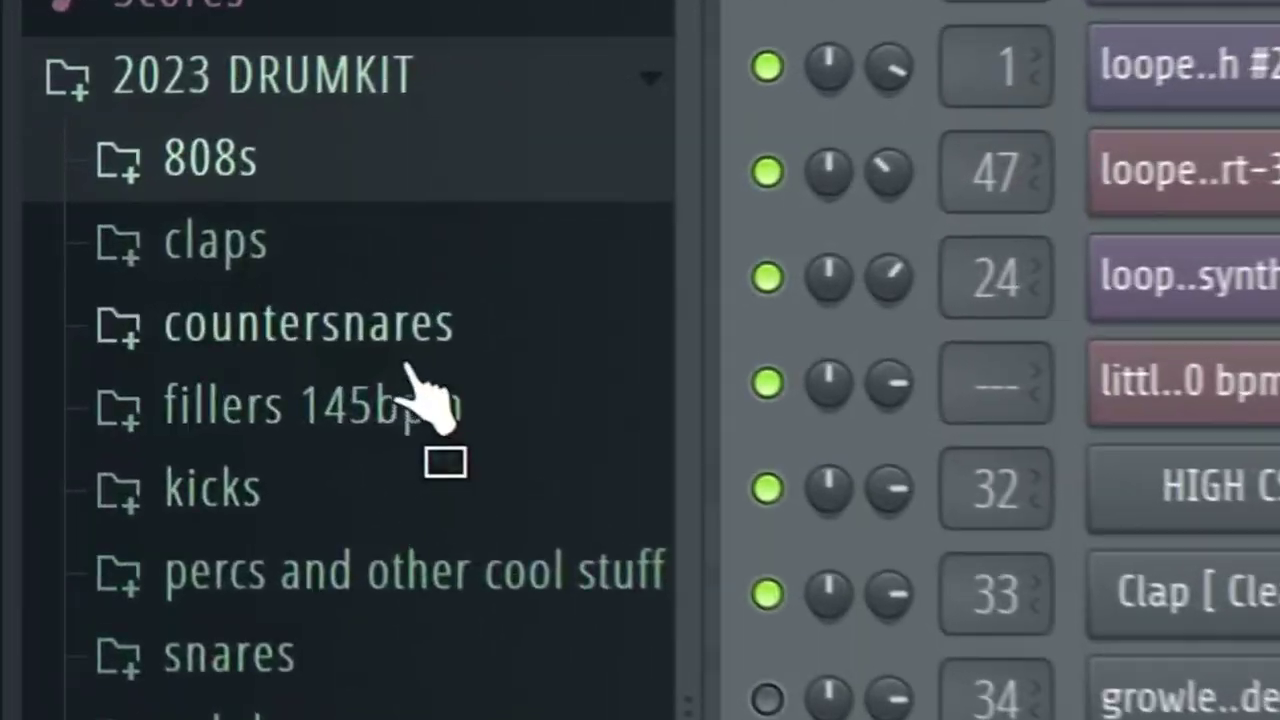
pyautogui.click(93, 275)
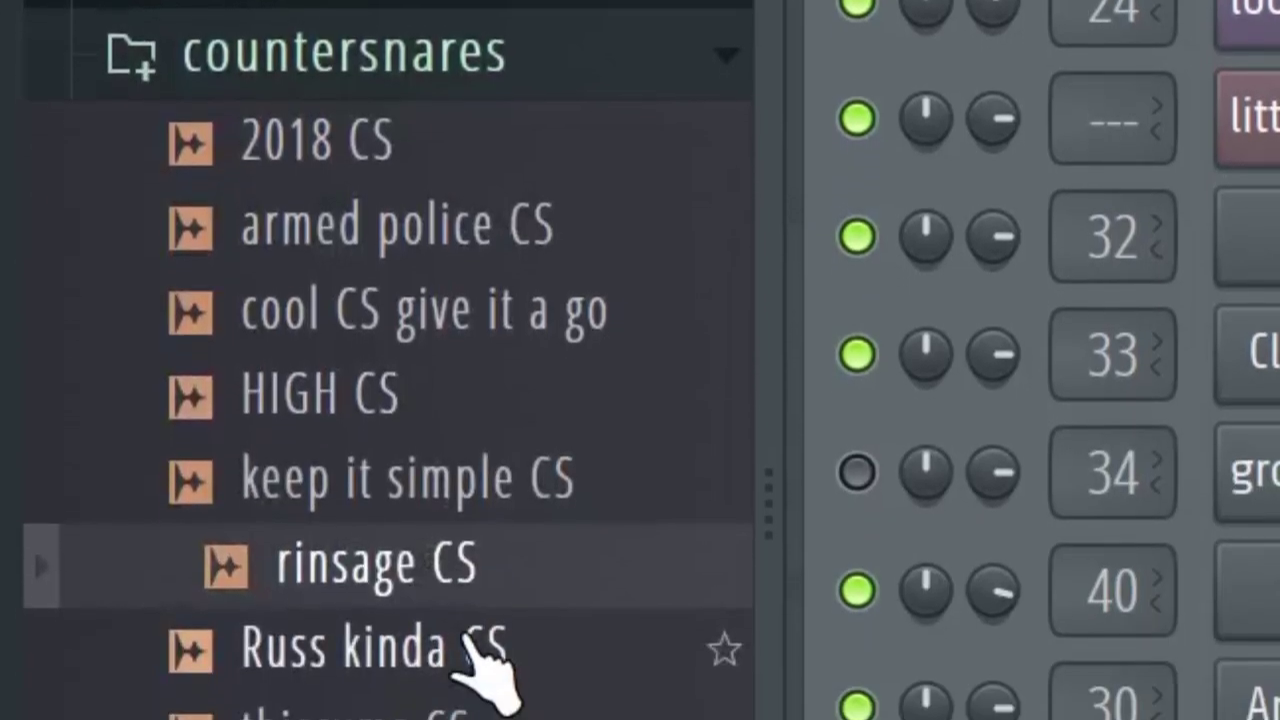
pyautogui.moveTo(458, 716); pyautogui.dragTo(1279, 620)
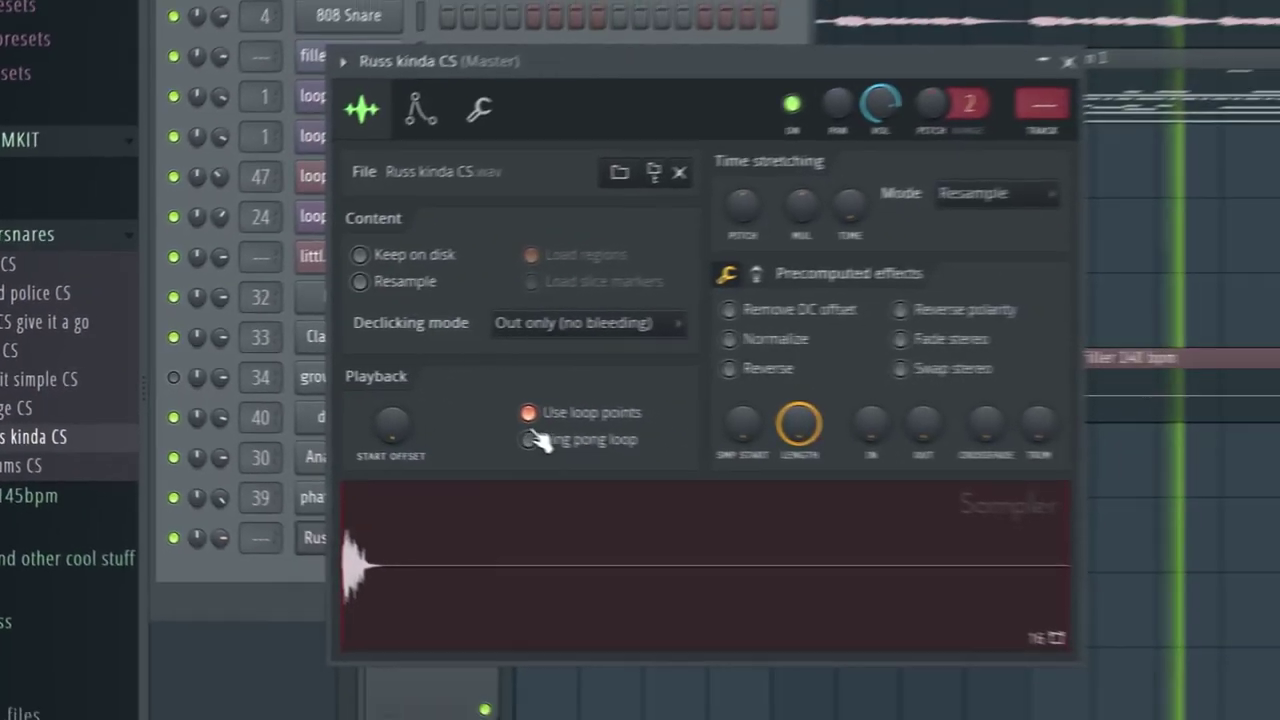
pyautogui.click(528, 413)
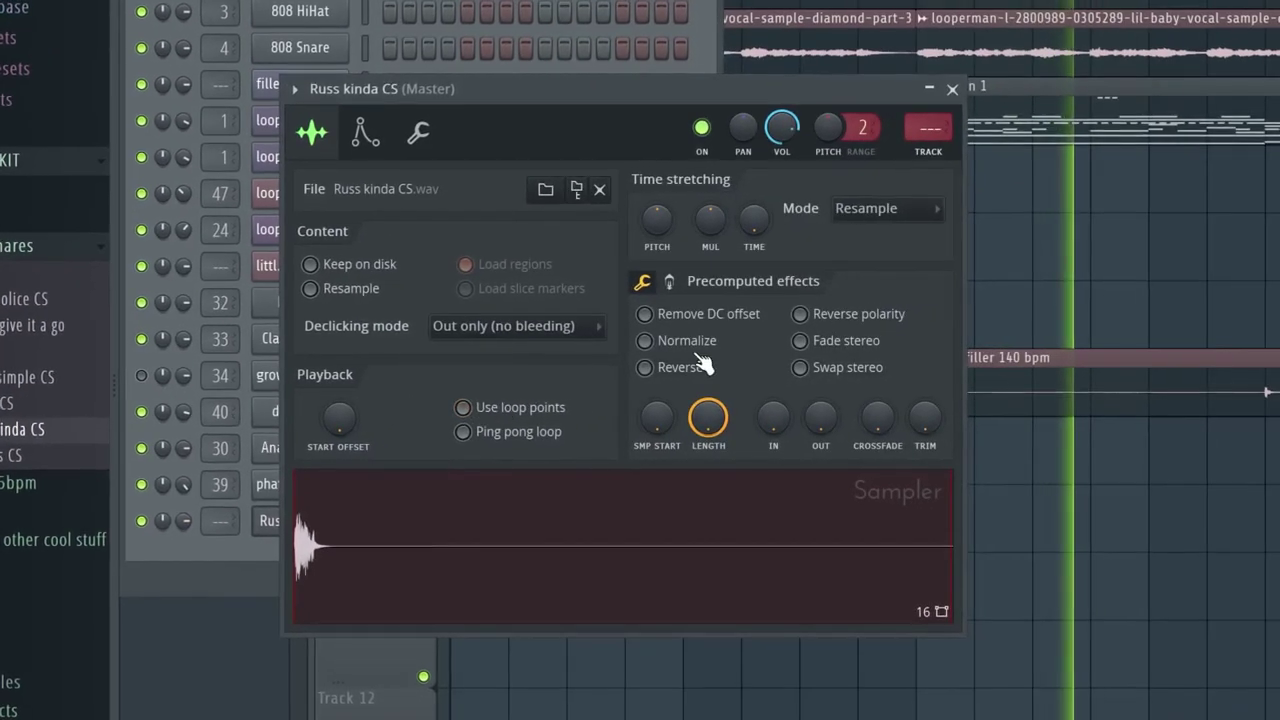
pyautogui.click(653, 341)
pyautogui.press('Escape')
# In the Russ kinda CS piano roll, place three C5 notes in the first half of bar 1 and three in the second half of bar 2
pyautogui.rightClick(374, 495)
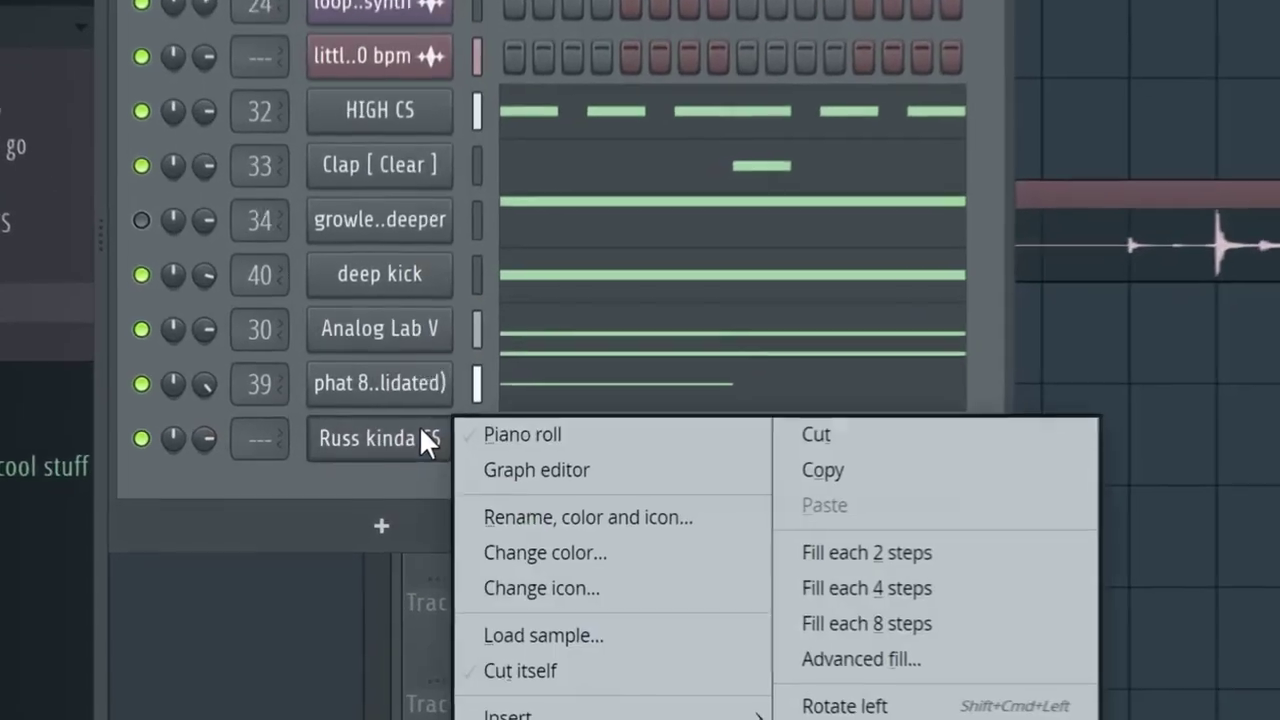
pyautogui.click(425, 496)
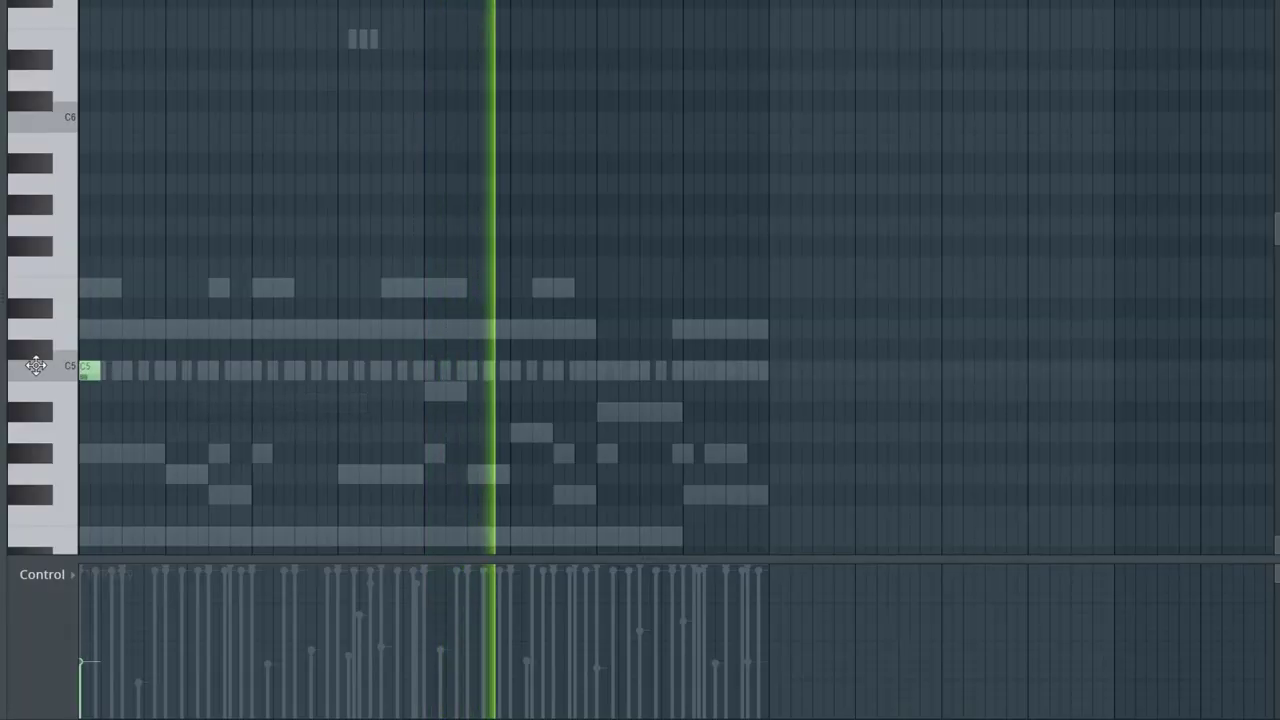
pyautogui.scroll(5, 36, 366)
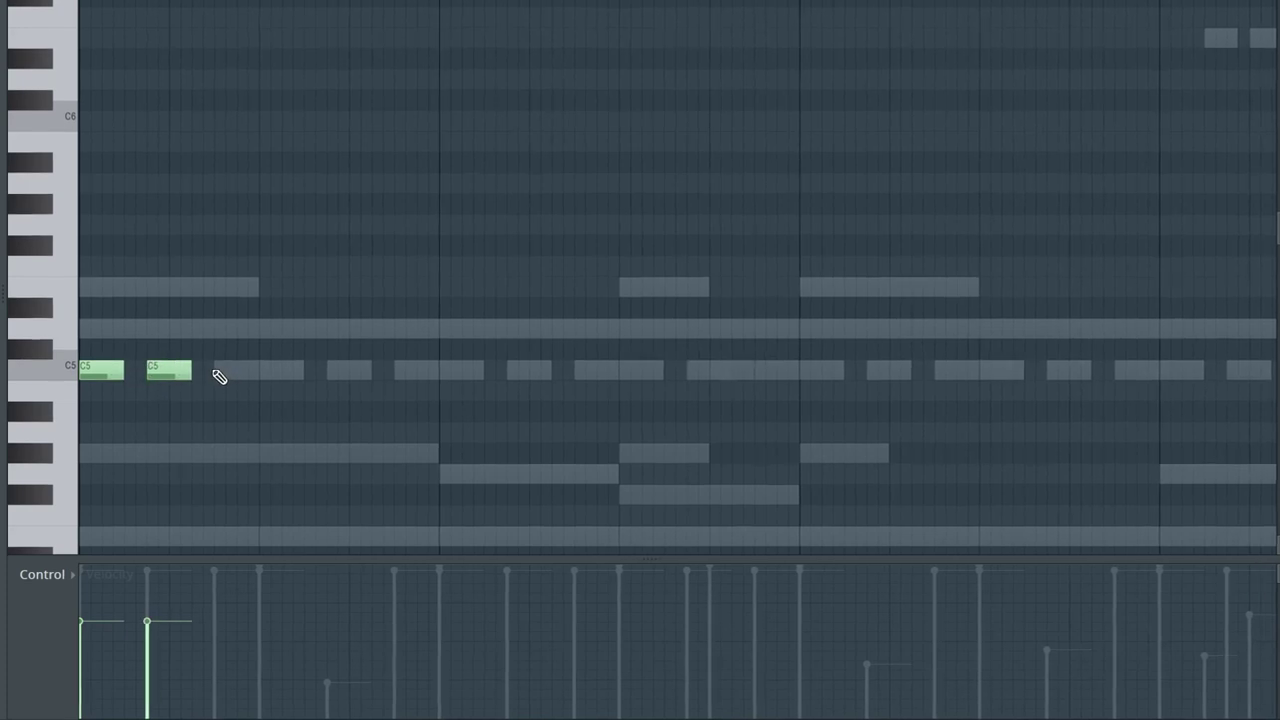
pyautogui.click(220, 376)
pyautogui.press('space')
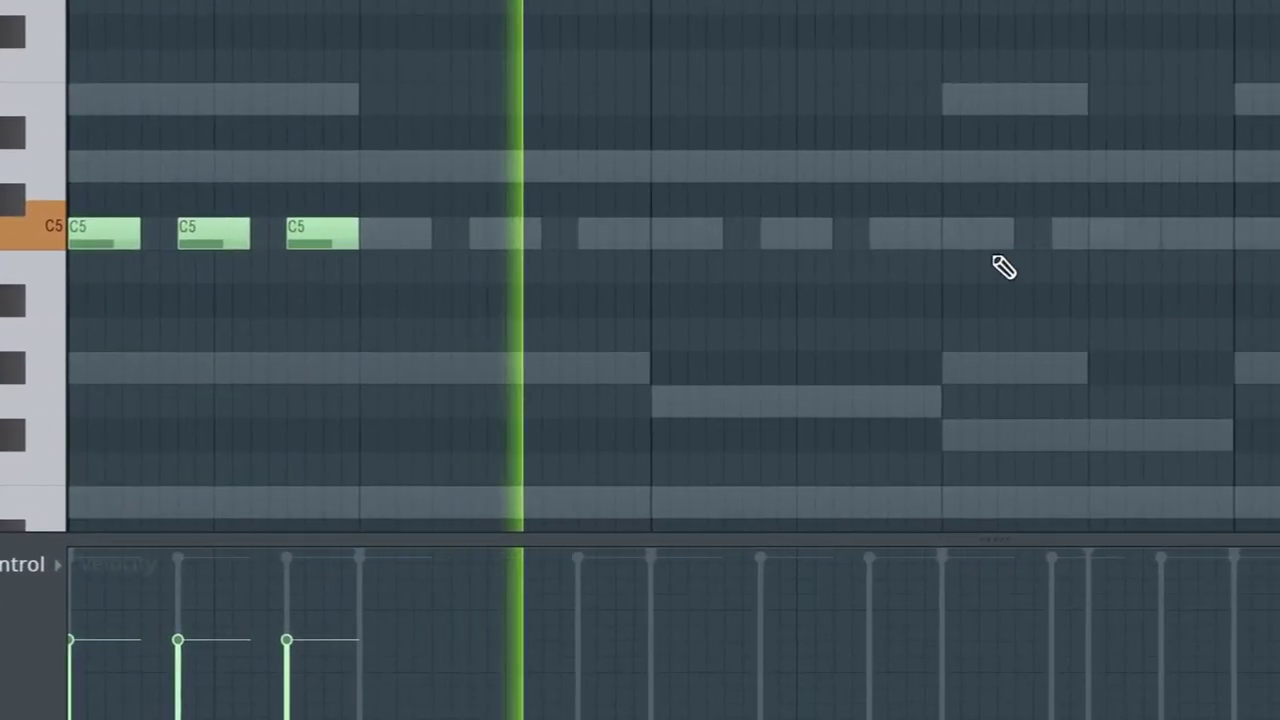
pyautogui.click(948, 235)
pyautogui.click(1058, 236)
pyautogui.click(1163, 235)
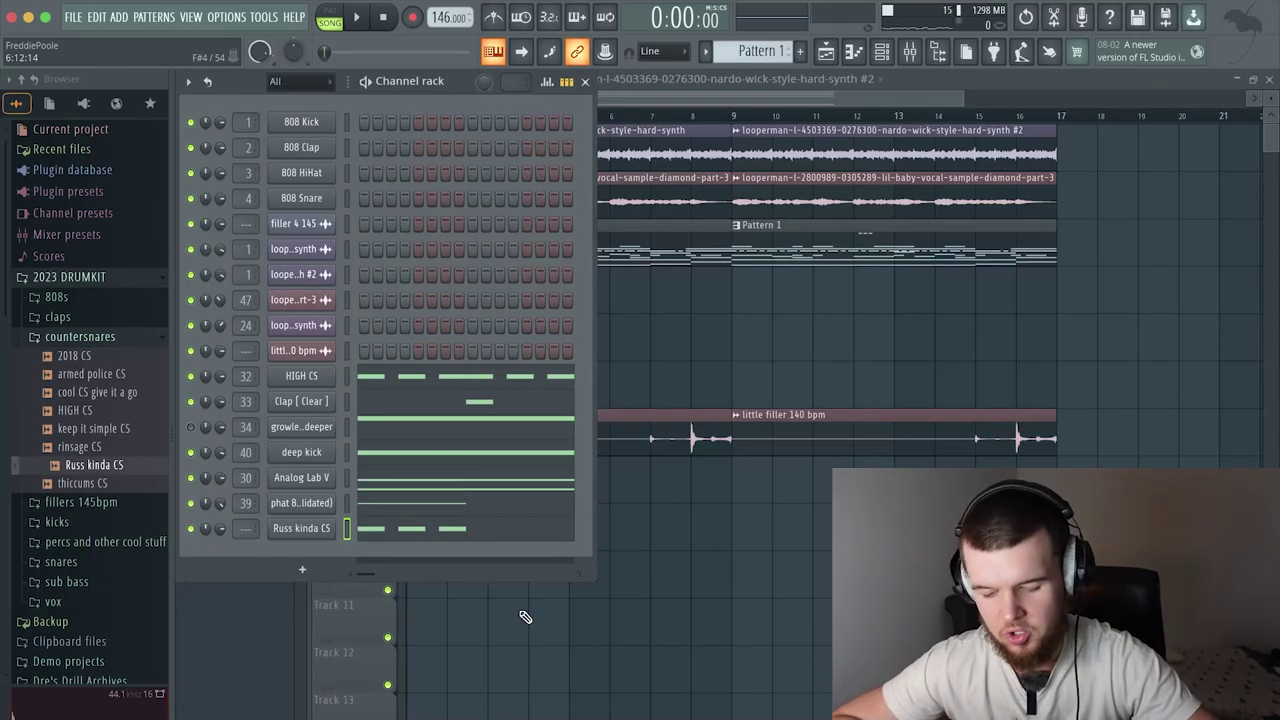
# Save the project in the febuary folder as 21 can you do something for me (146) x10
pyautogui.press('super+s')
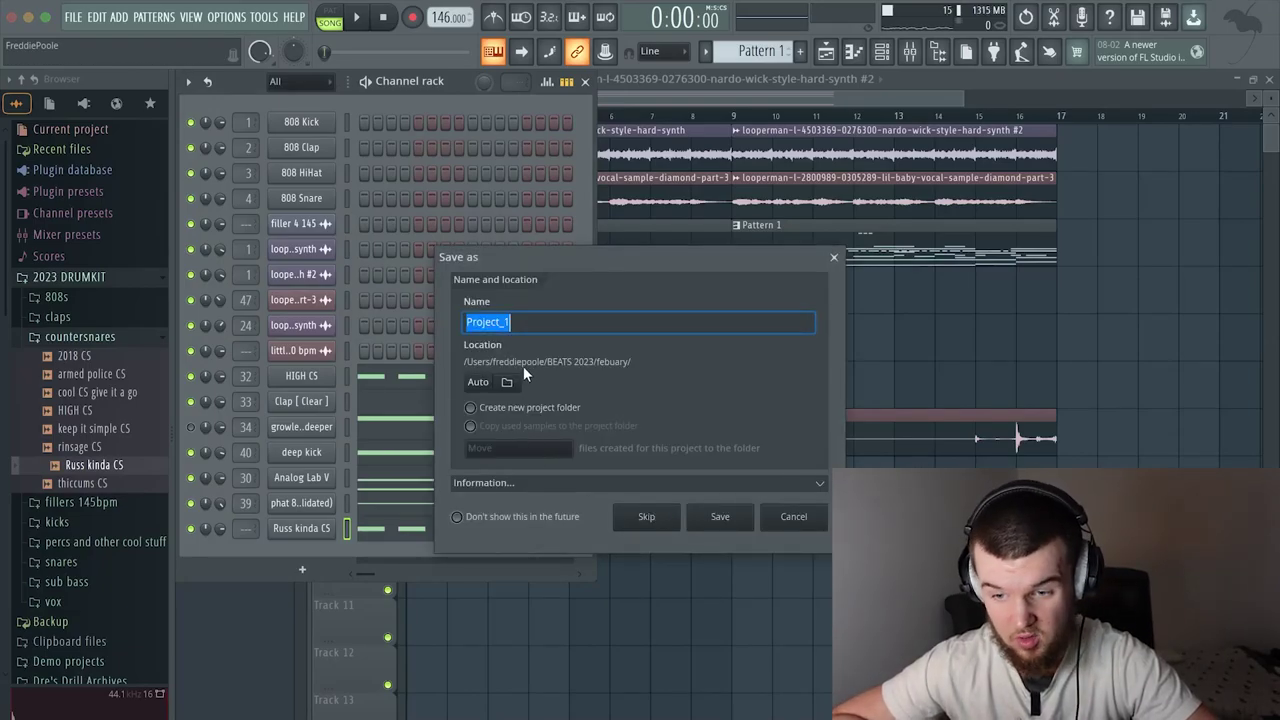
pyautogui.click(509, 382)
pyautogui.moveTo(658, 149); pyautogui.dragTo(498, 149)
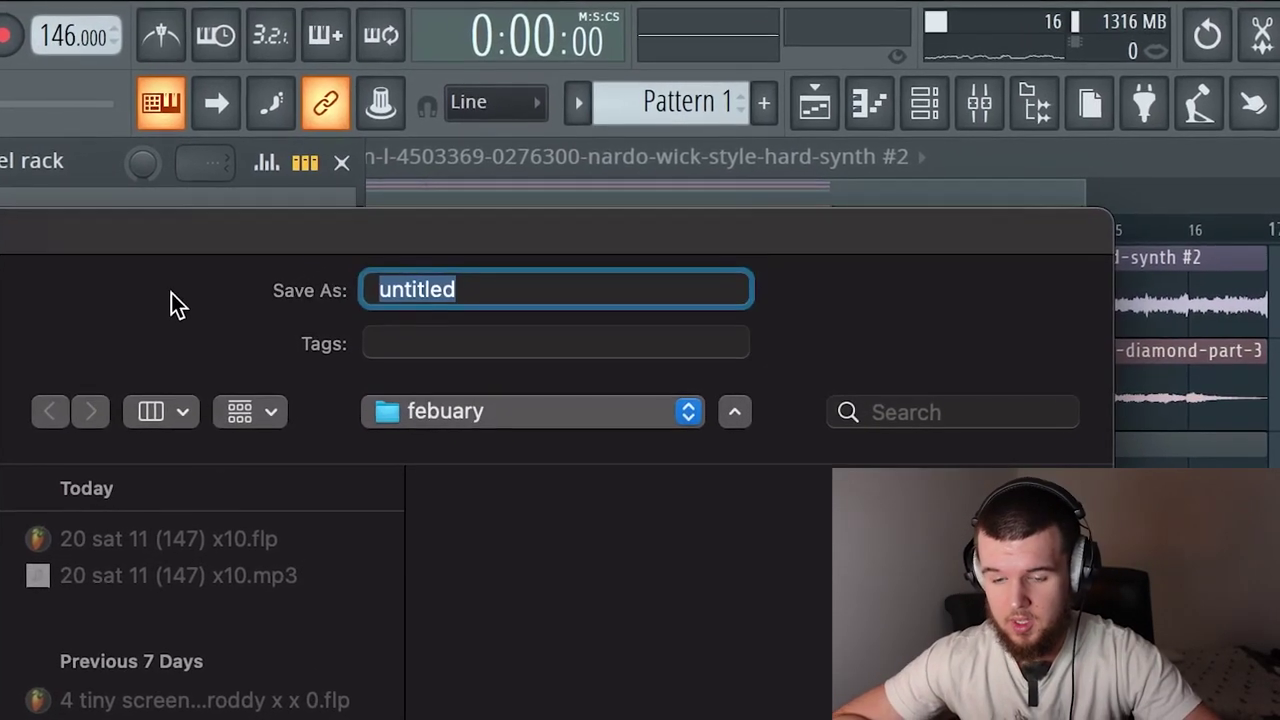
pyautogui.write('2')
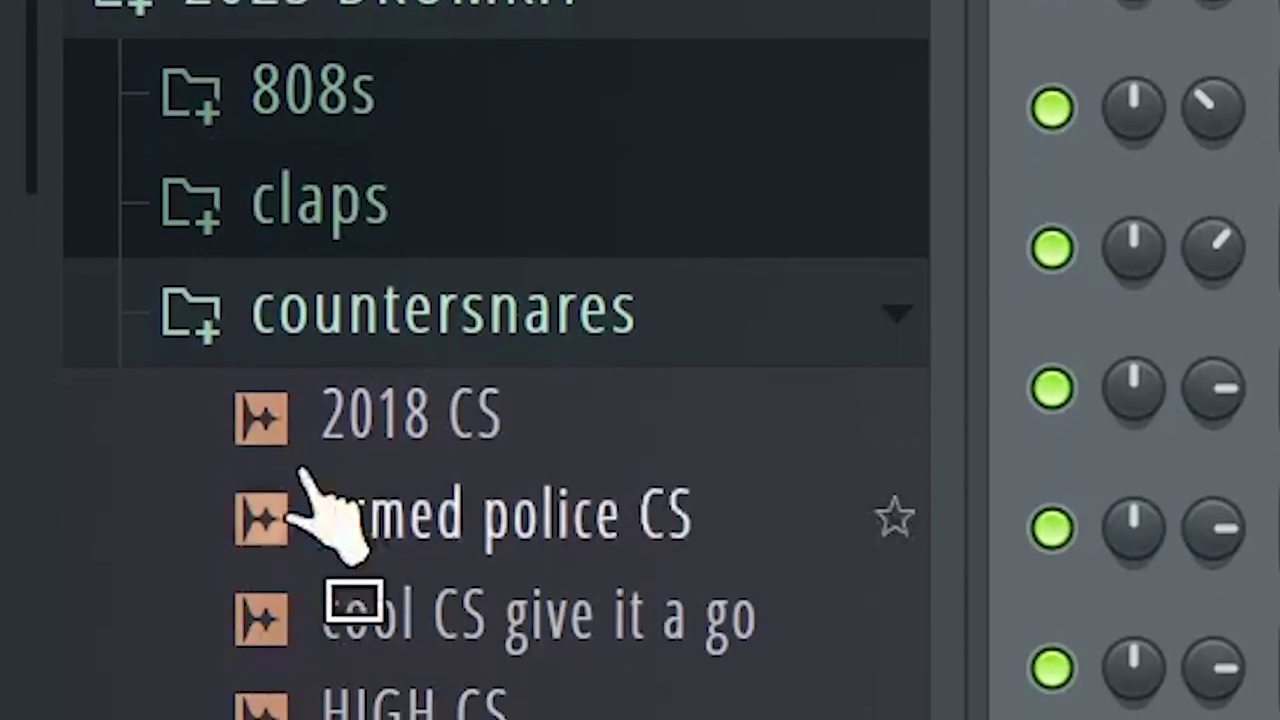
# Browse the snares and percussion folders and load bell no end from percs and other cool stuff as a new channel
pyautogui.click(332, 492)
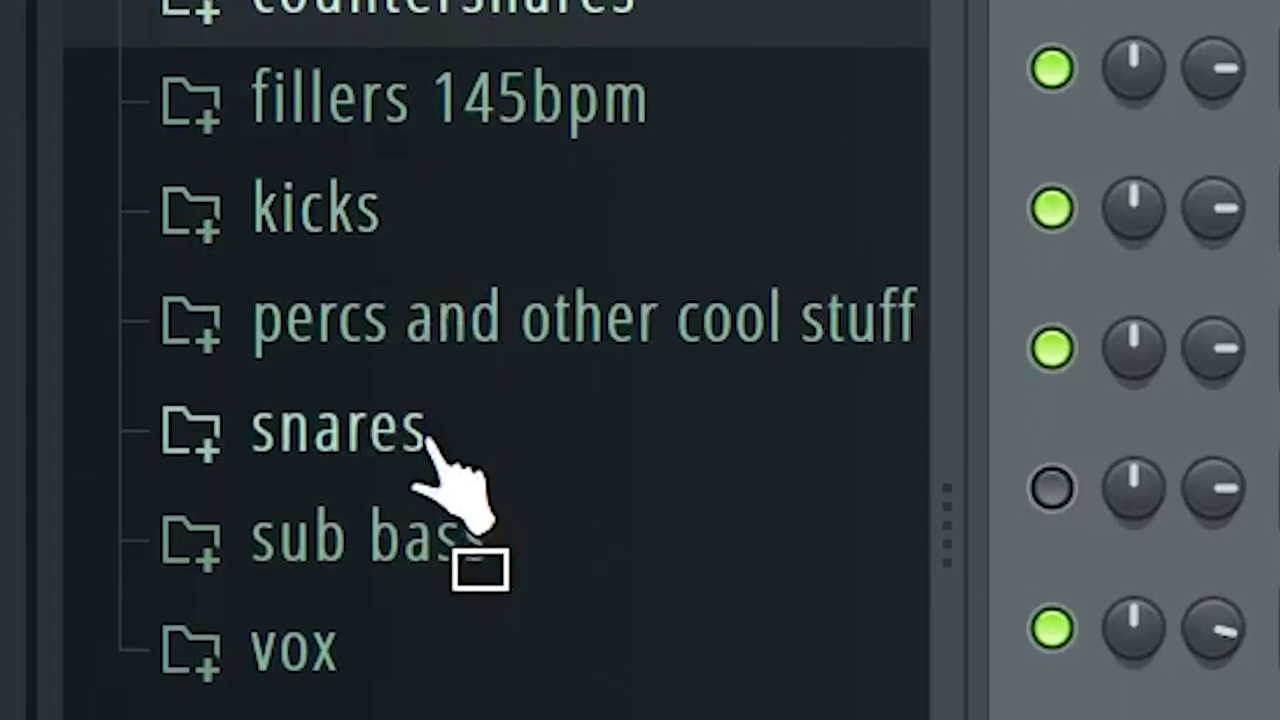
pyautogui.click(428, 440)
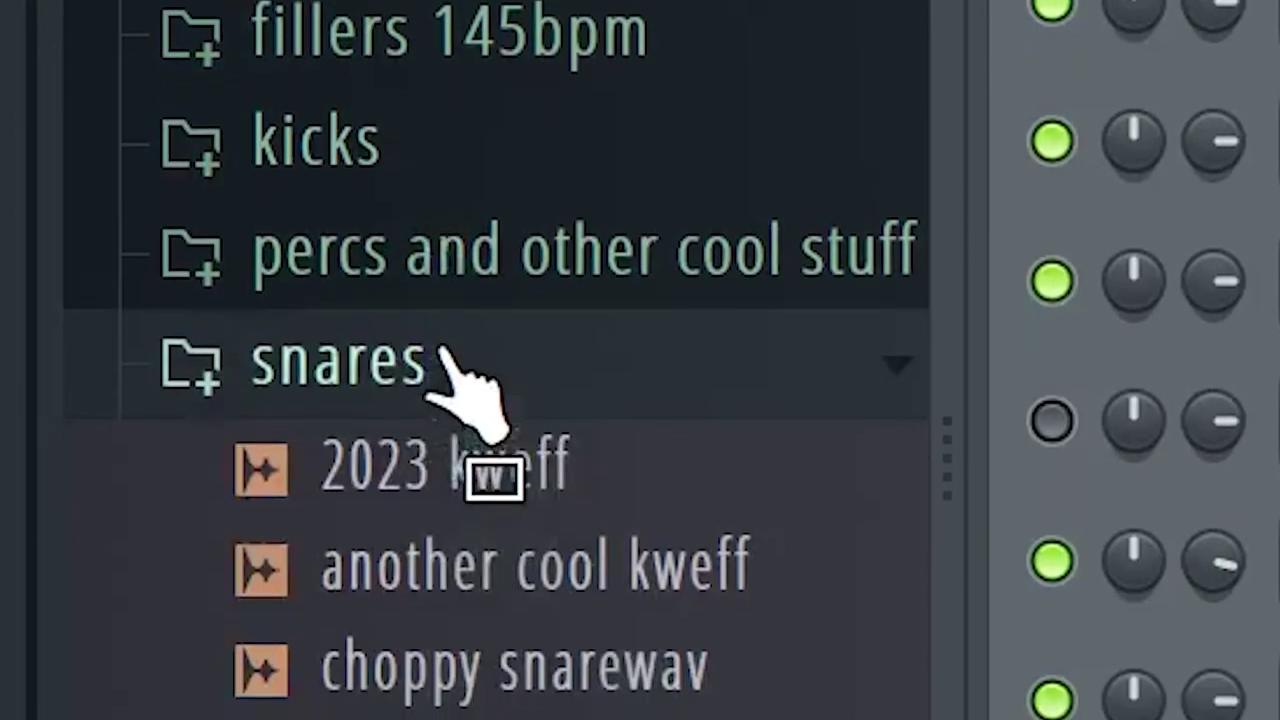
pyautogui.click(440, 428)
pyautogui.click(528, 320)
pyautogui.click(551, 648)
pyautogui.moveTo(557, 450); pyautogui.dragTo(424, 418)
pyautogui.click(467, 254)
pyautogui.moveTo(467, 200); pyautogui.dragTo(109, 594)
pyautogui.click(109, 594)
pyautogui.click(280, 482)
pyautogui.press('Escape')
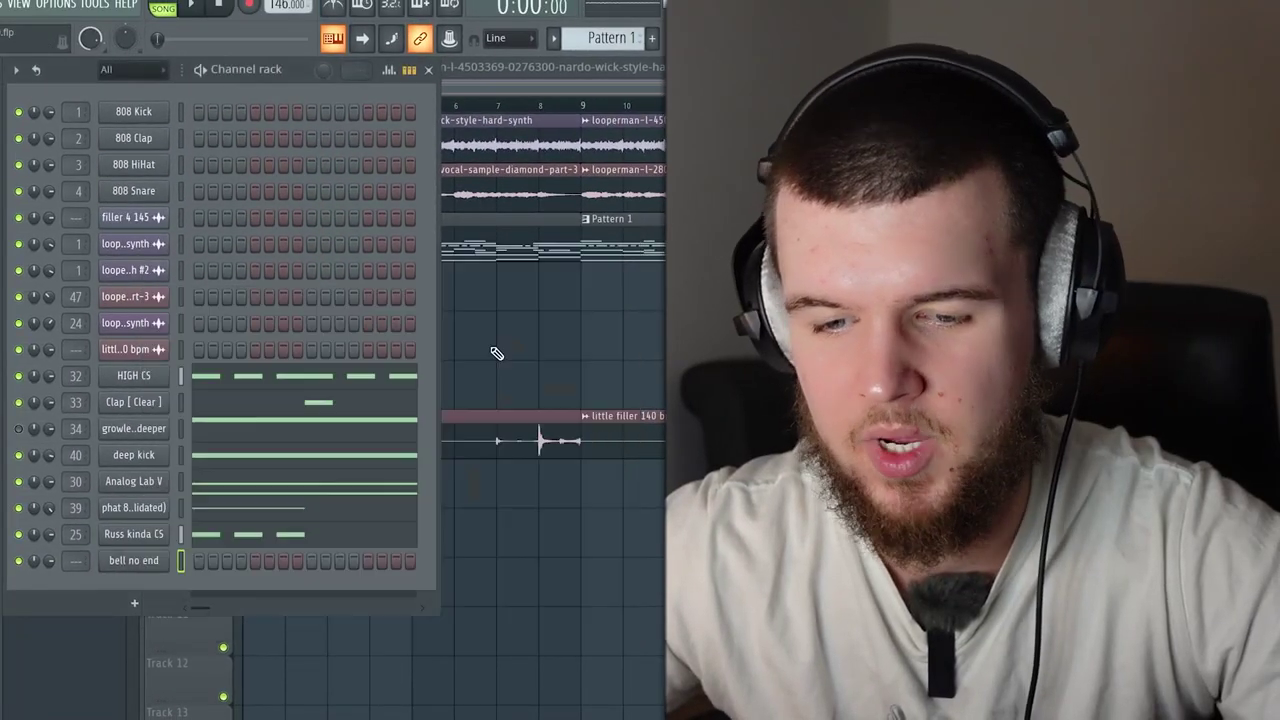
# In the bell no end piano roll, place an E4 note at the start of bar 1 and lengthen it
pyautogui.click(157, 556)
pyautogui.press('Escape')
pyautogui.rightClick(163, 554)
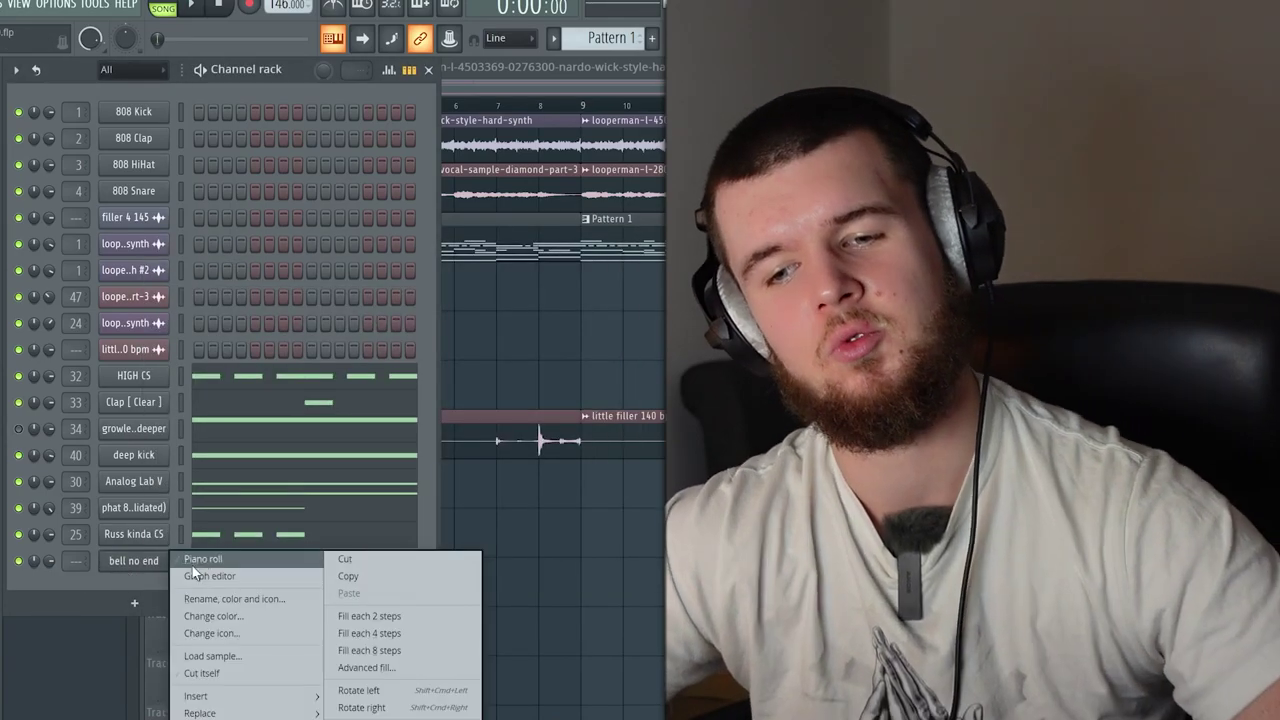
pyautogui.click(205, 557)
pyautogui.scroll(-3, 254, 524)
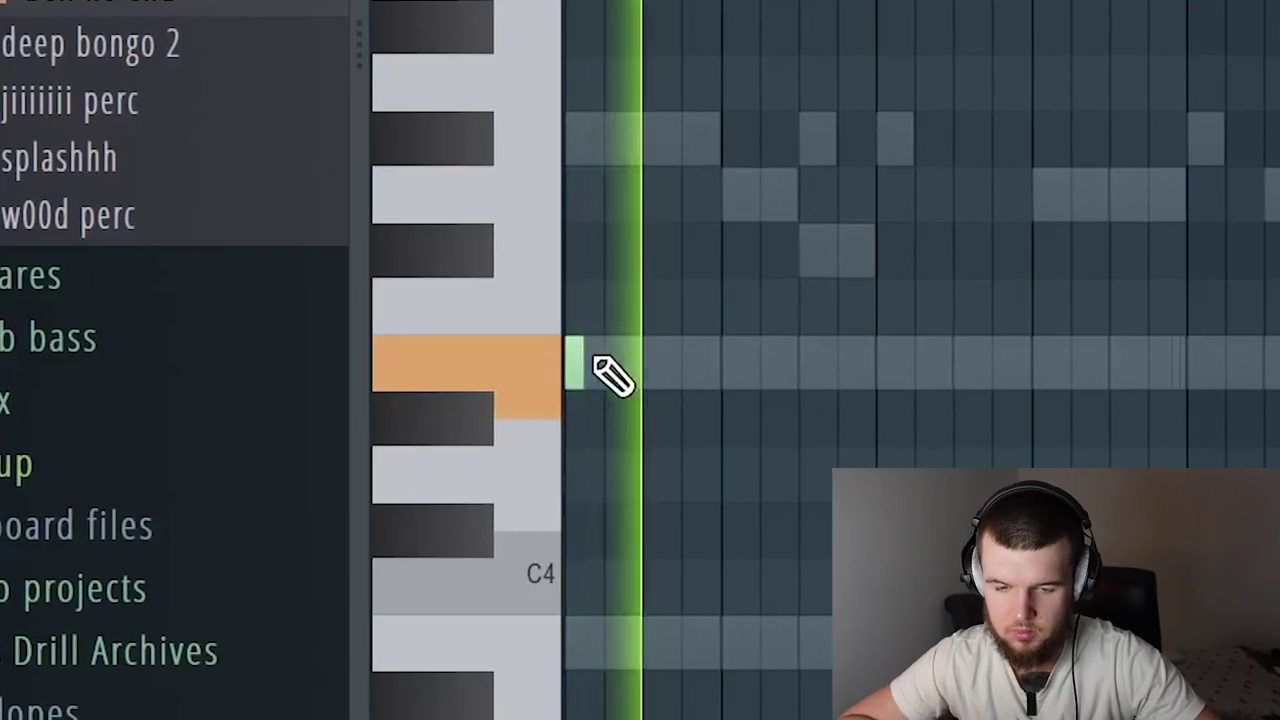
pyautogui.moveTo(651, 362); pyautogui.dragTo(738, 361)
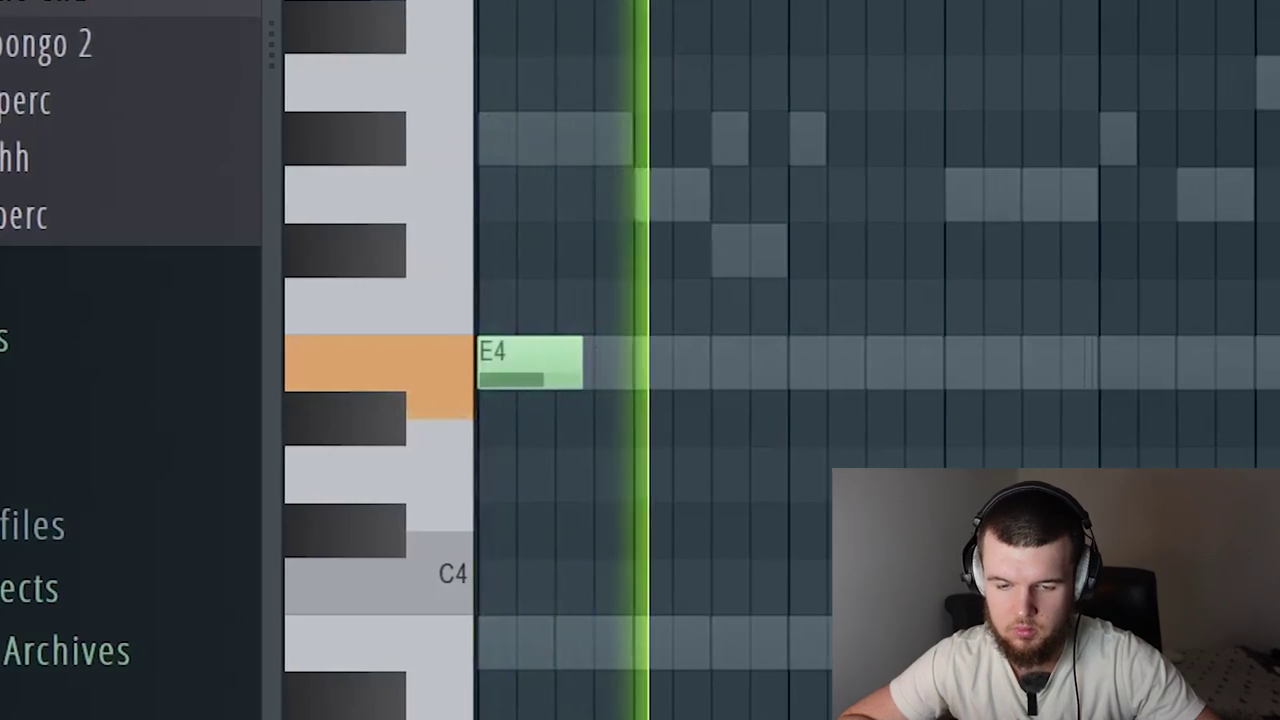
pyautogui.scroll(1, 877, 360)
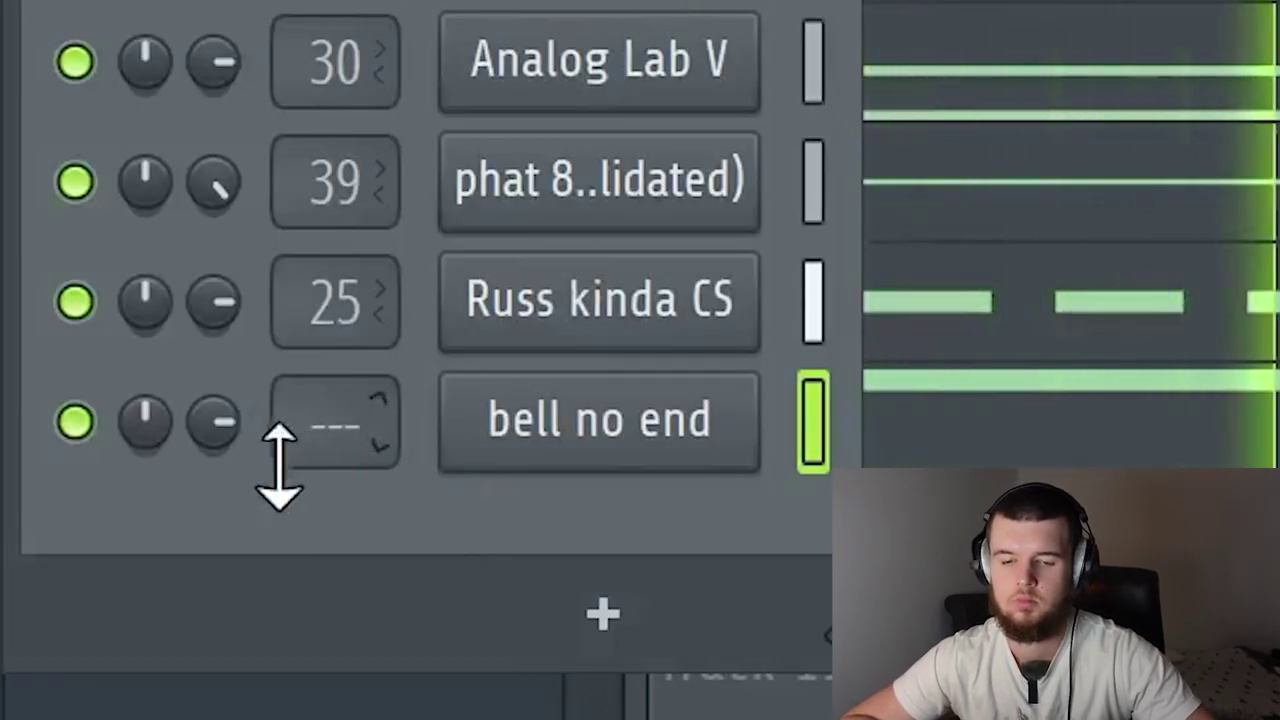
# Load Fruity parametric EQ 2 in the first effect slot of mixer insert 44 for the bell no end channel
pyautogui.click(925, 45)
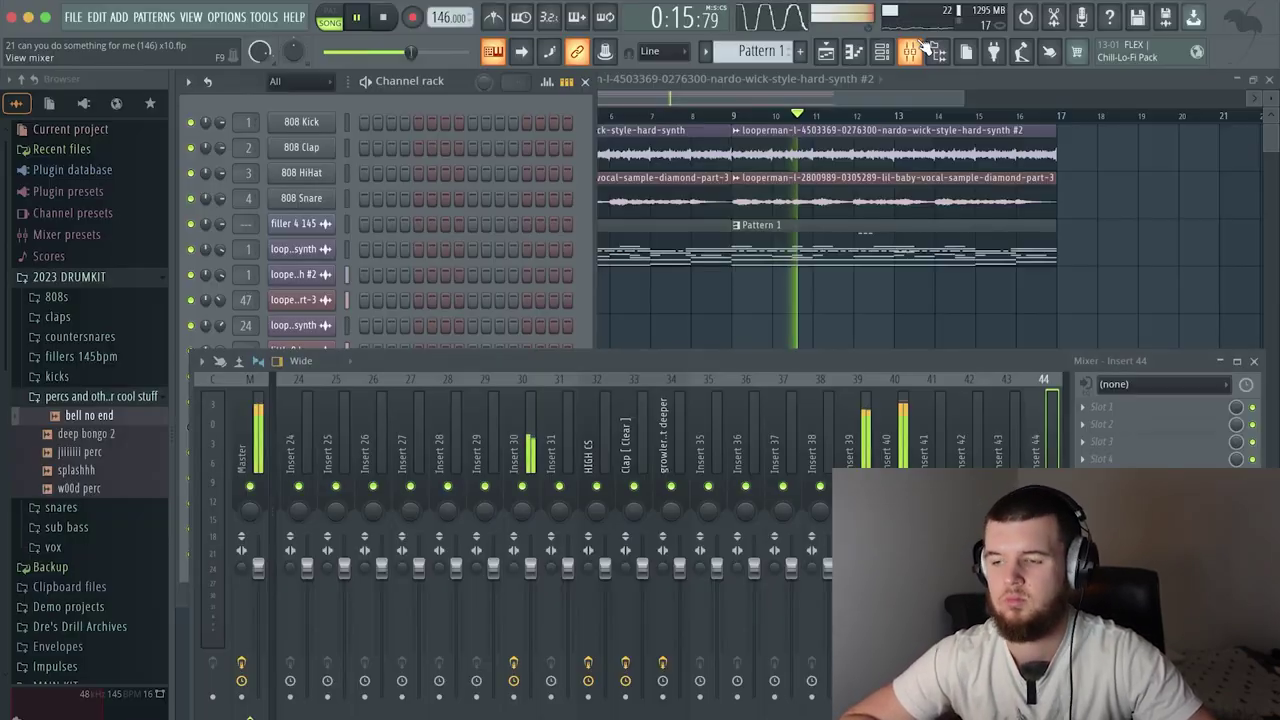
pyautogui.click(1116, 406)
pyautogui.moveTo(1114, 420)
pyautogui.click(862, 174)
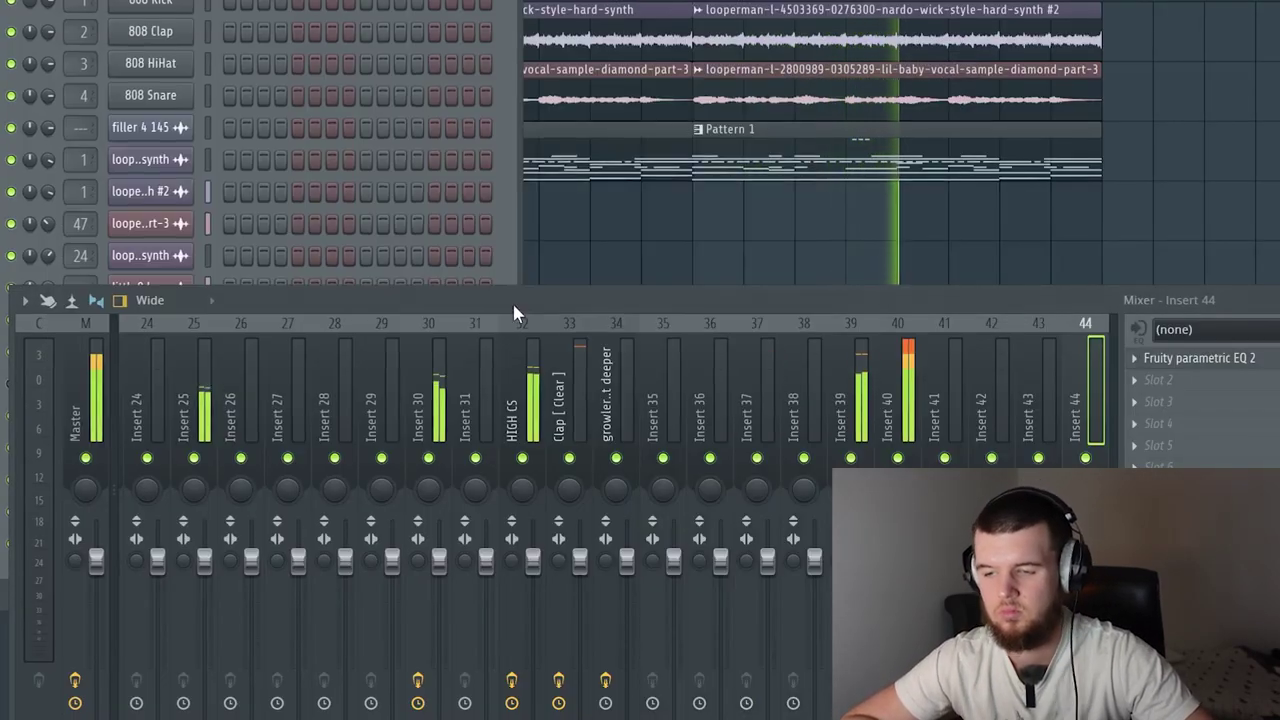
pyautogui.click(903, 408)
pyautogui.click(853, 420)
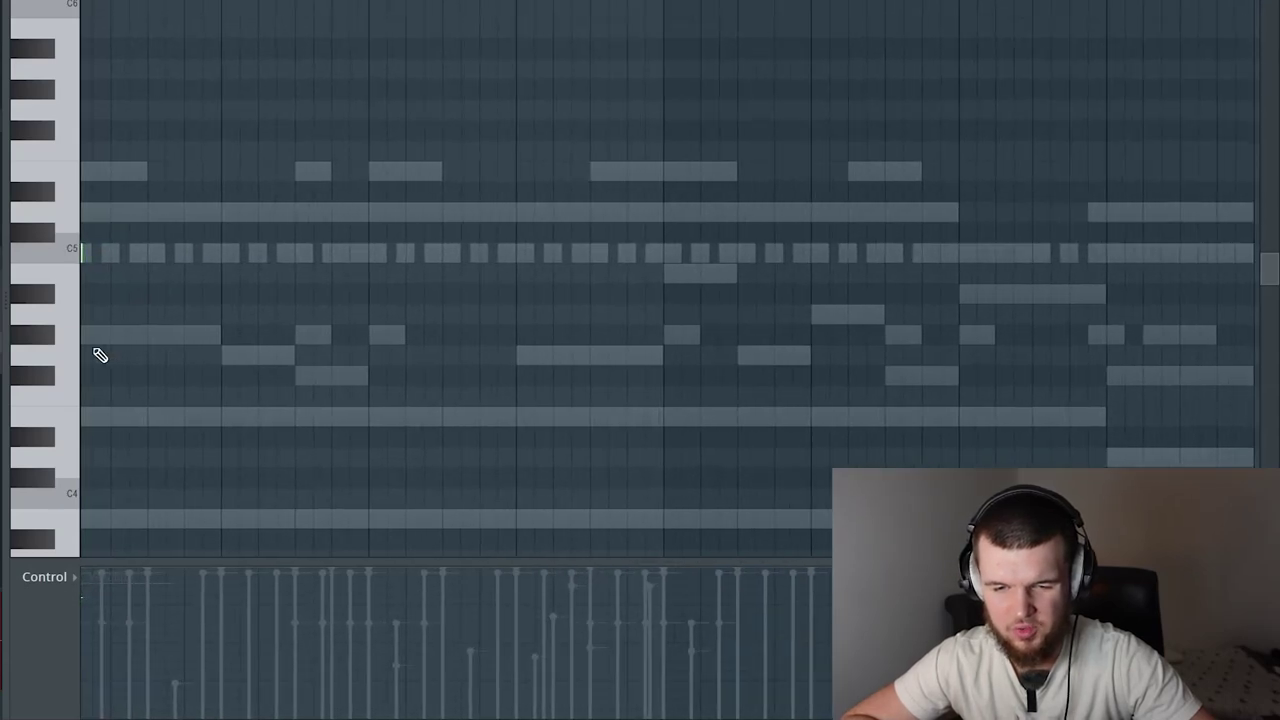
# Place two short C5 notes in bar 1 of the percussion piano roll
pyautogui.scroll(1, 100, 355)
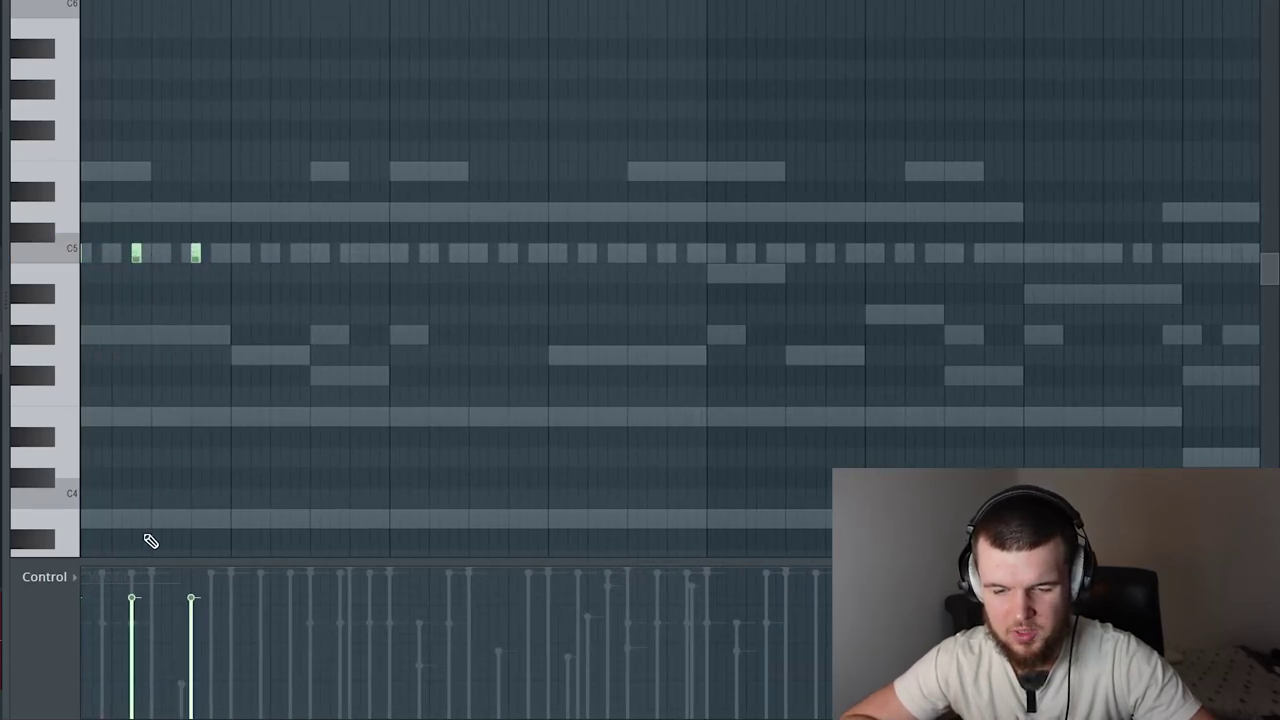
pyautogui.scroll(-1, 643, 367)
pyautogui.scroll(6, 660, 349)
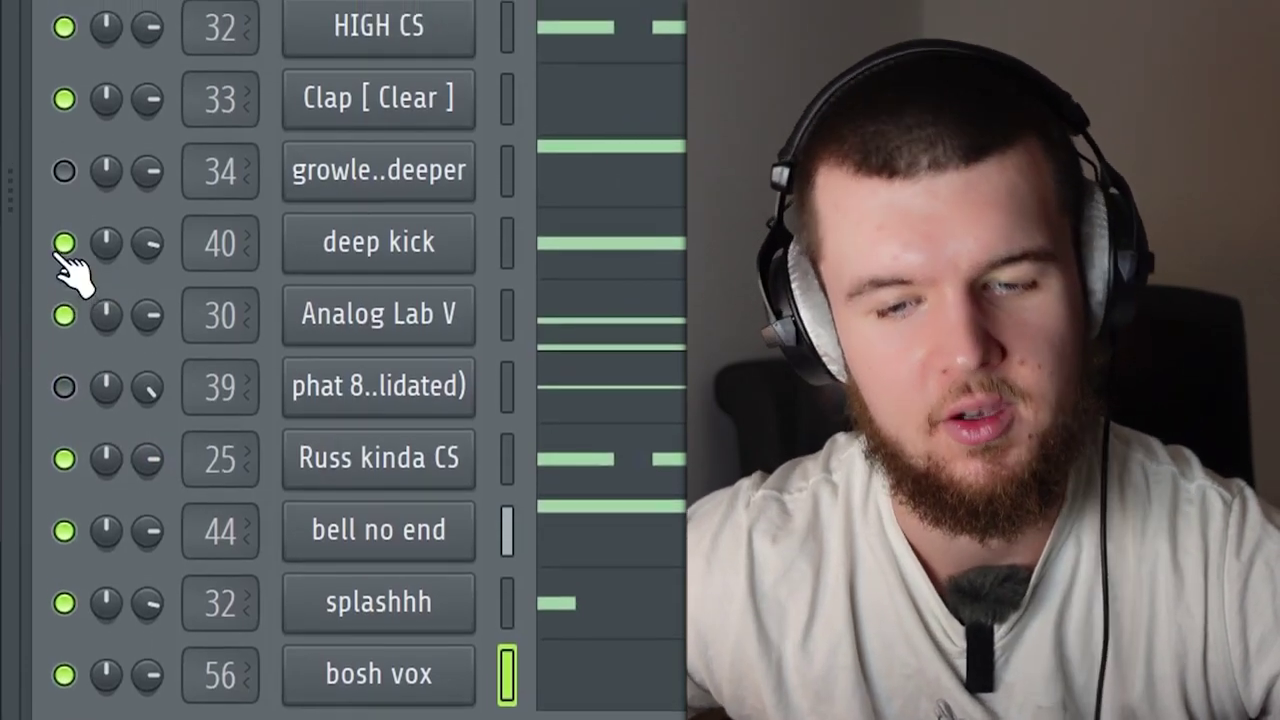
# Mute the deep kick, load 808 [ Spinz Sauce ] from the 808s folder as a new channel and route it to mixer track 44
pyautogui.click(66, 225)
pyautogui.click(163, 62)
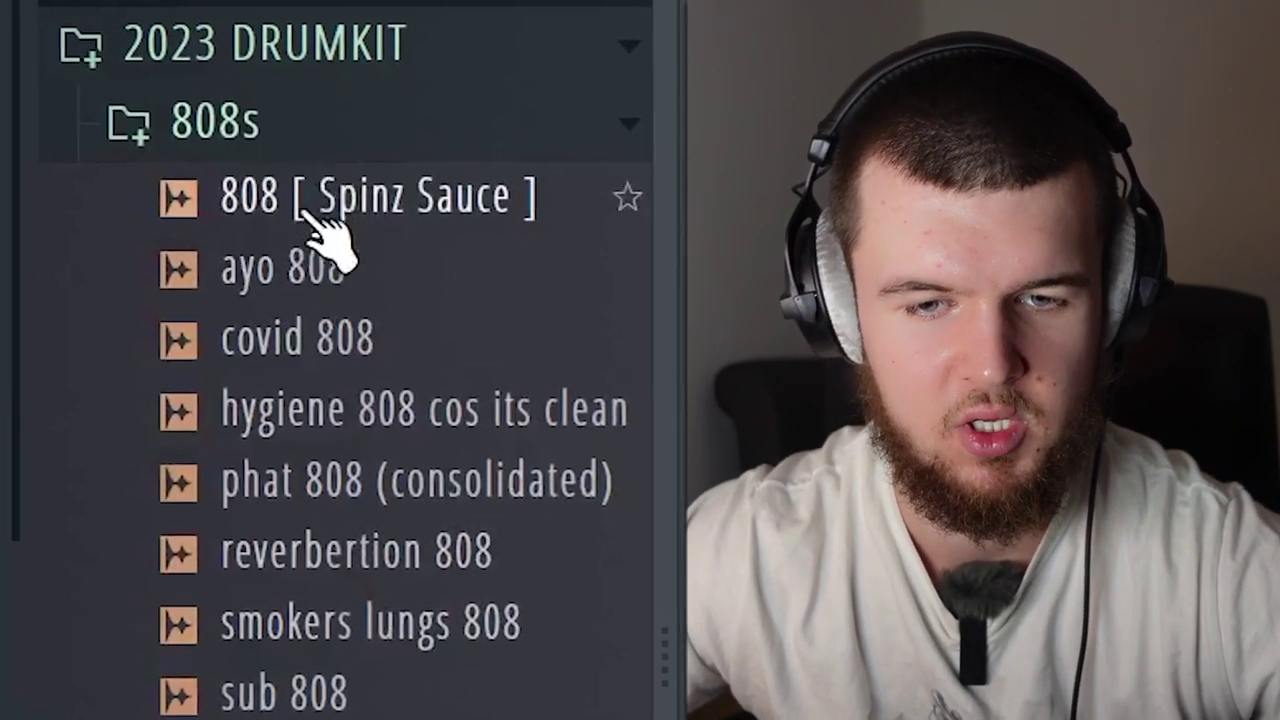
pyautogui.moveTo(167, 121); pyautogui.dragTo(232, 262)
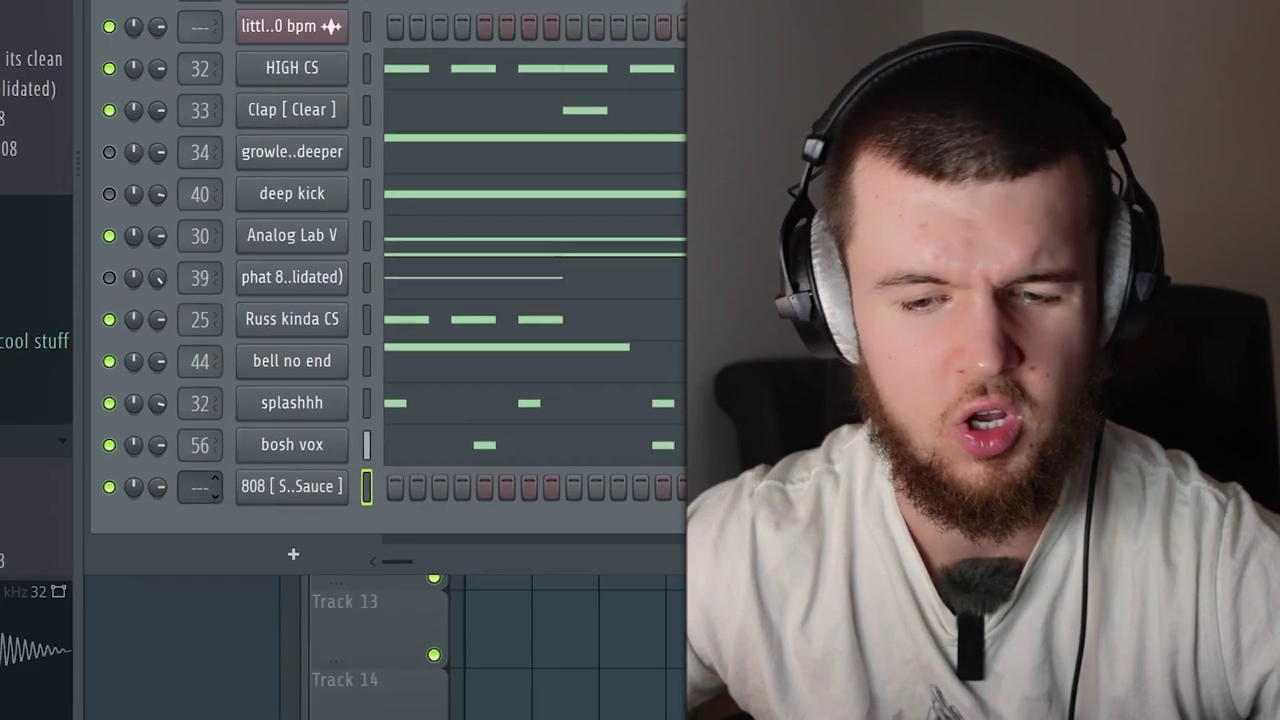
pyautogui.hotkey('ctrl', 'l')
# Add a fade-out to the 808 [ Spinz Sauce ] sample and open the channel's options
pyautogui.click(240, 268)
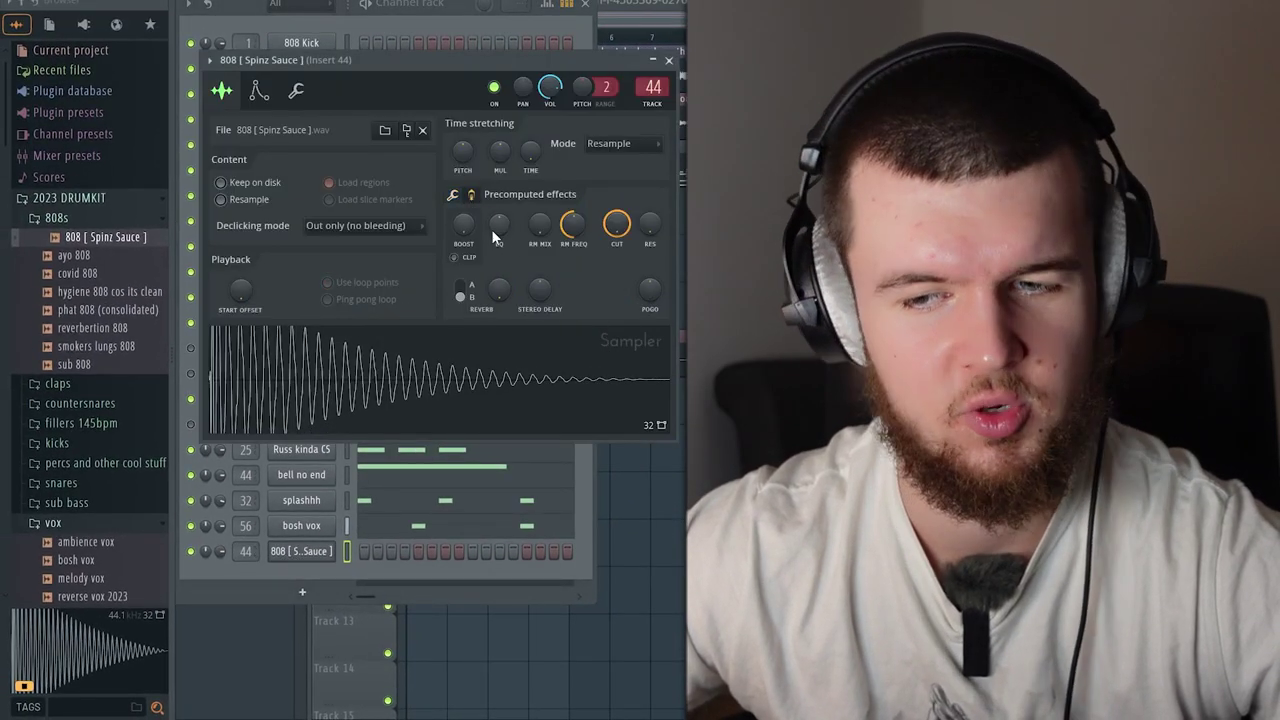
pyautogui.press('Escape')
pyautogui.click(320, 550)
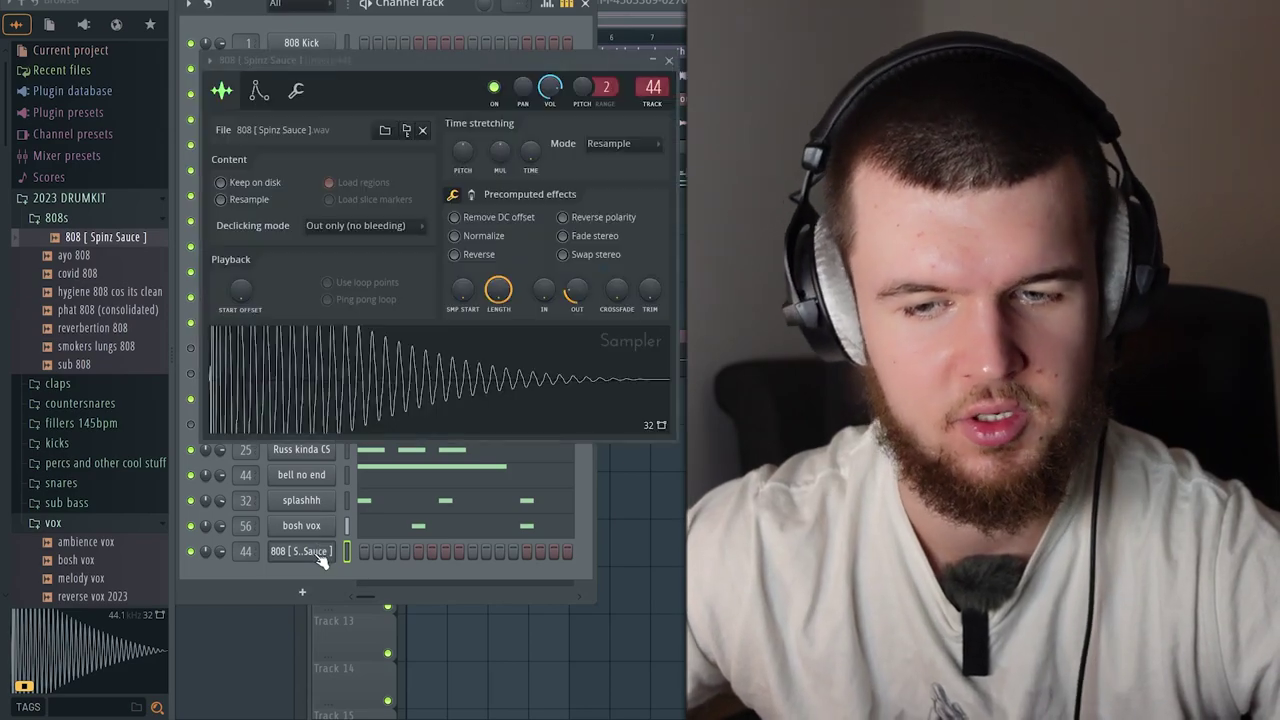
pyautogui.press('Escape')
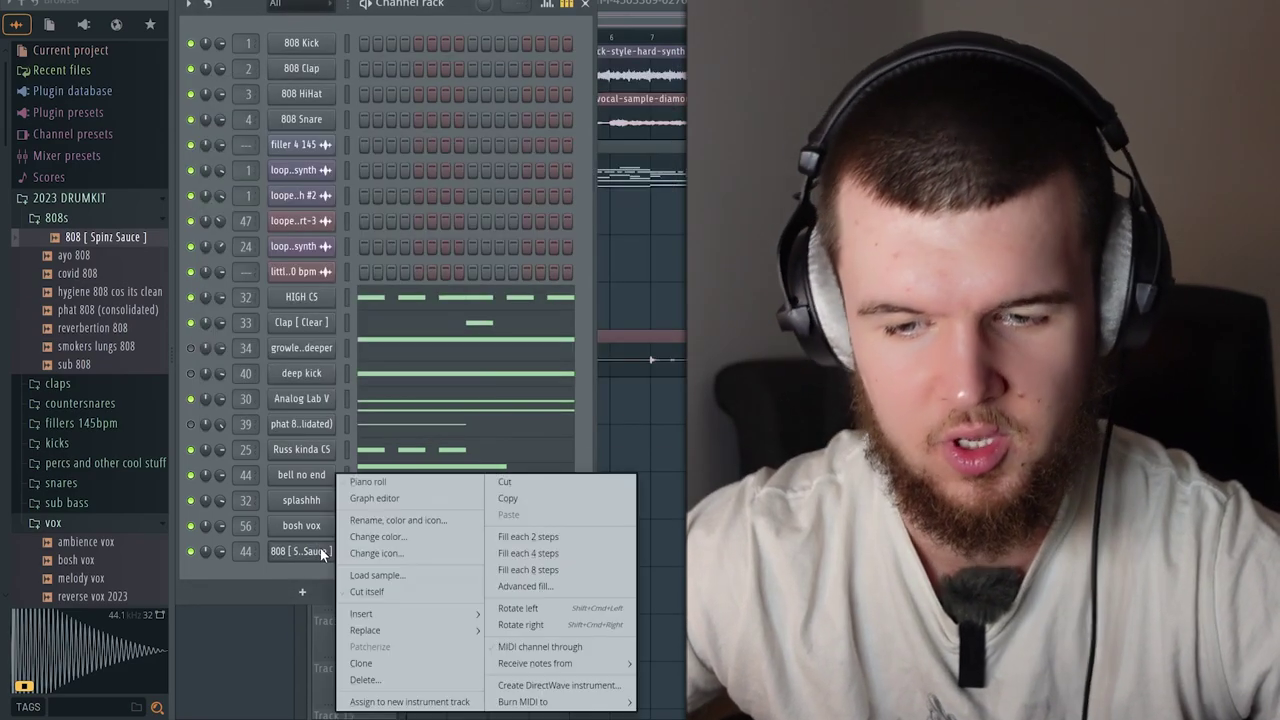
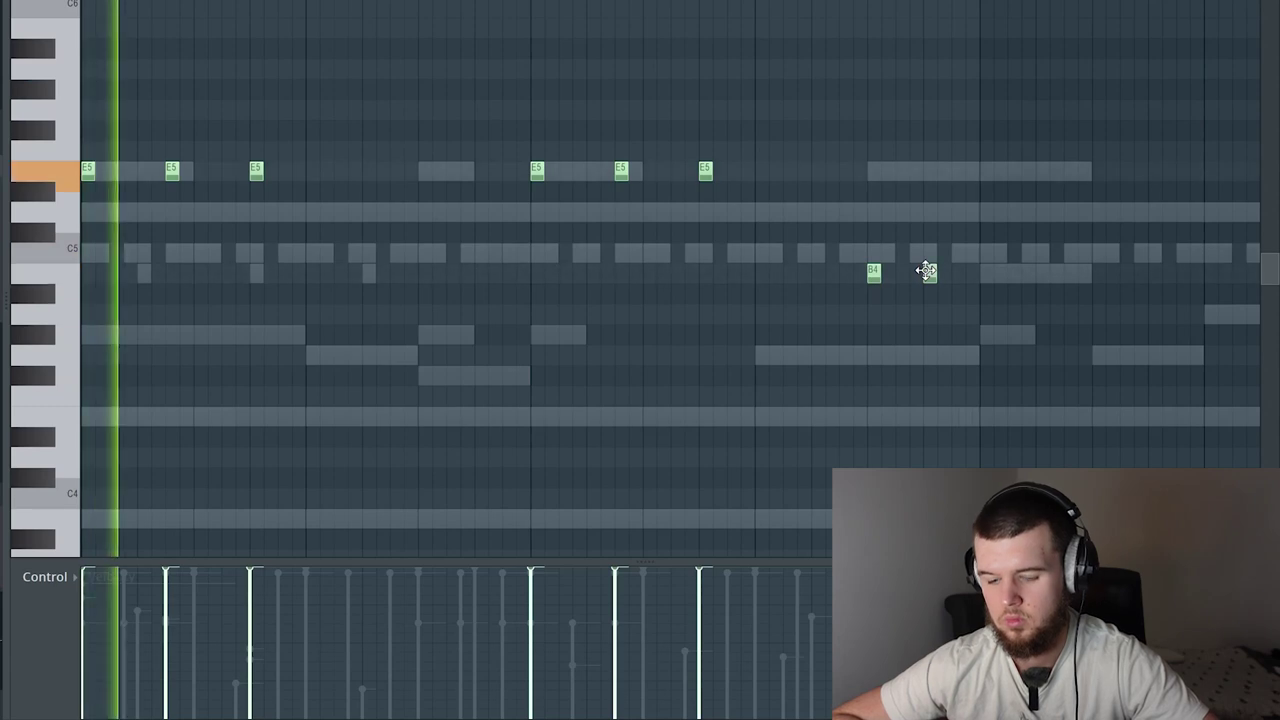
# Duplicate the four-bar note sequence into bars 5–8 and lower the three E5 notes in bar 7 to C5
pyautogui.hotkey('ctrl', 'b')
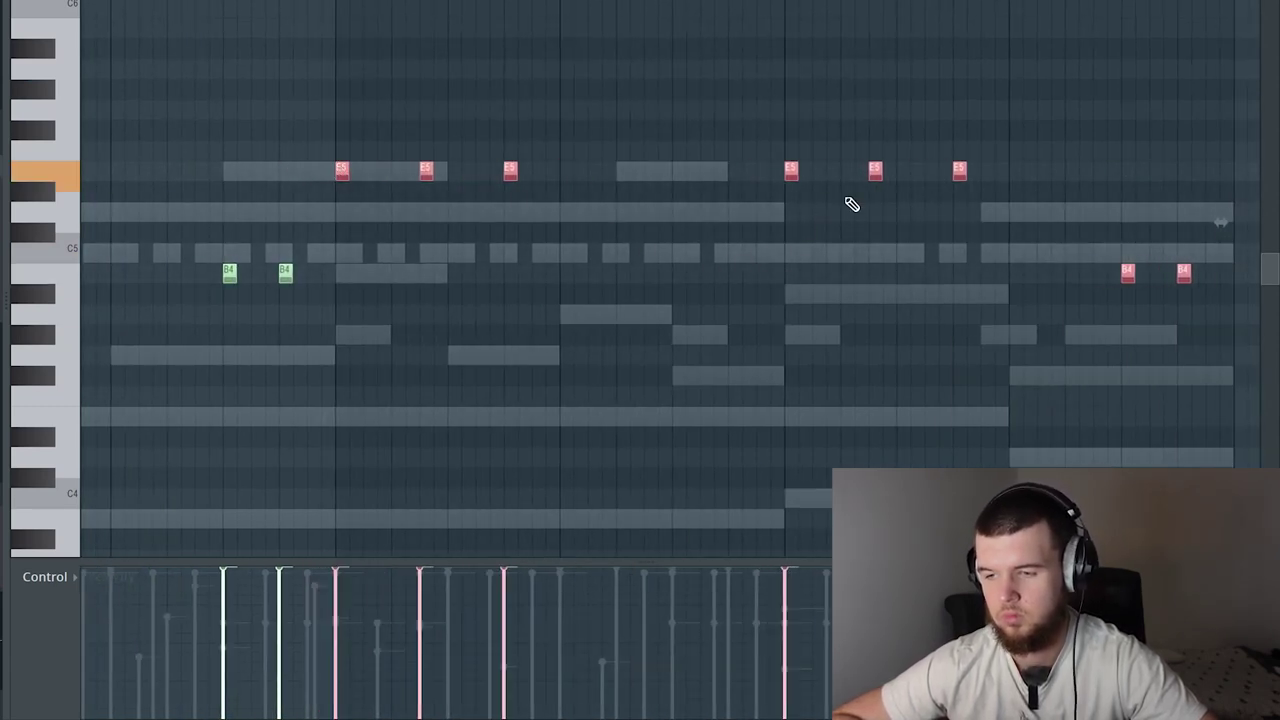
pyautogui.moveTo(780, 188); pyautogui.dragTo(992, 136)
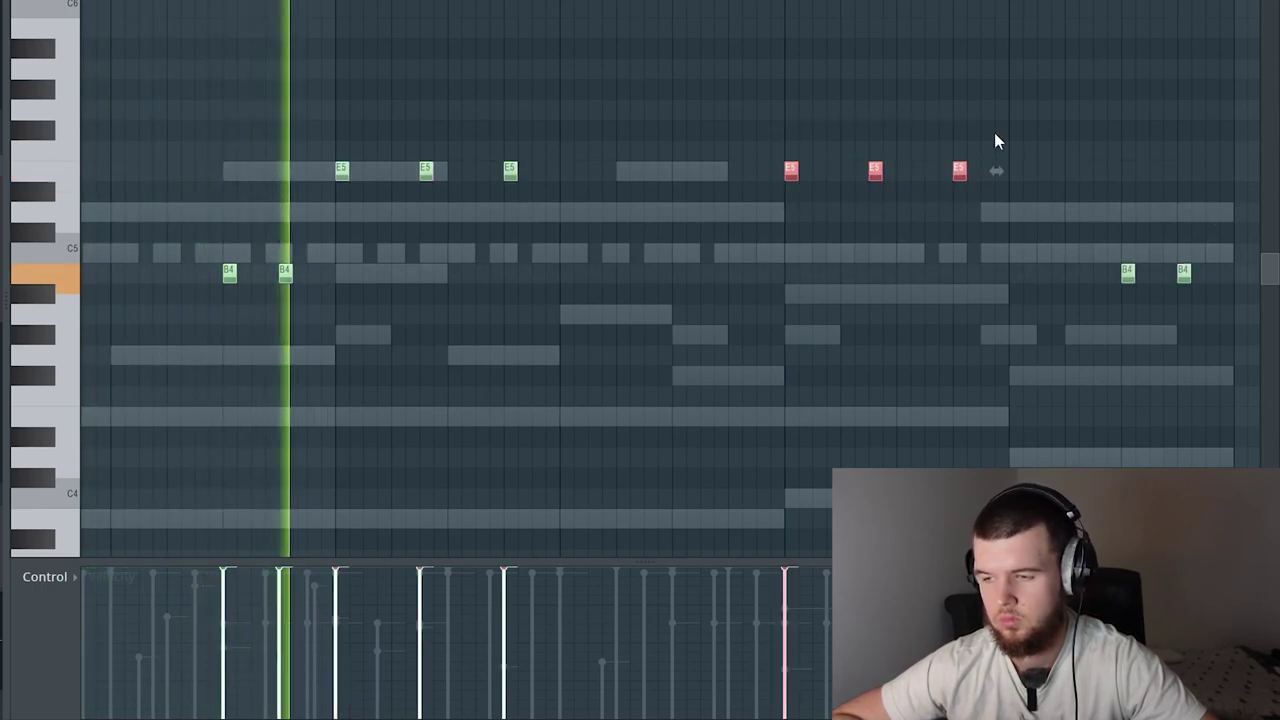
pyautogui.scroll(-2, 1018, 334)
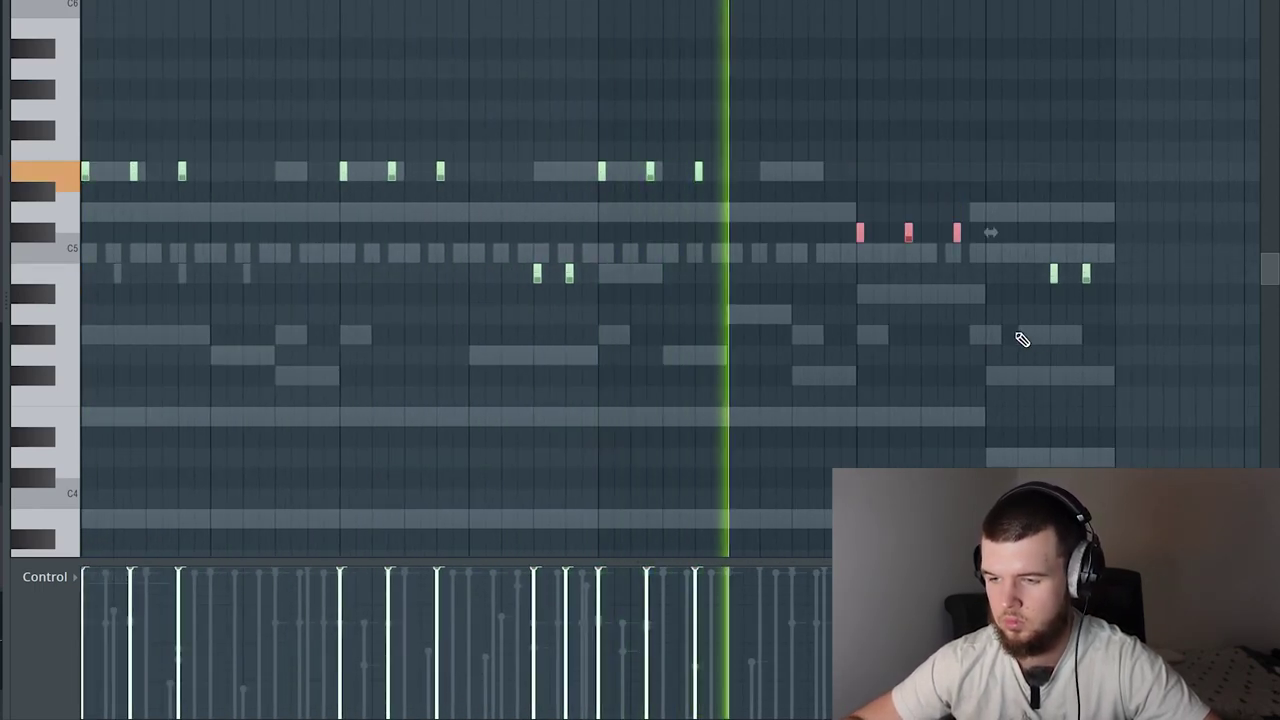
pyautogui.press('Down')
pyautogui.press('Down')
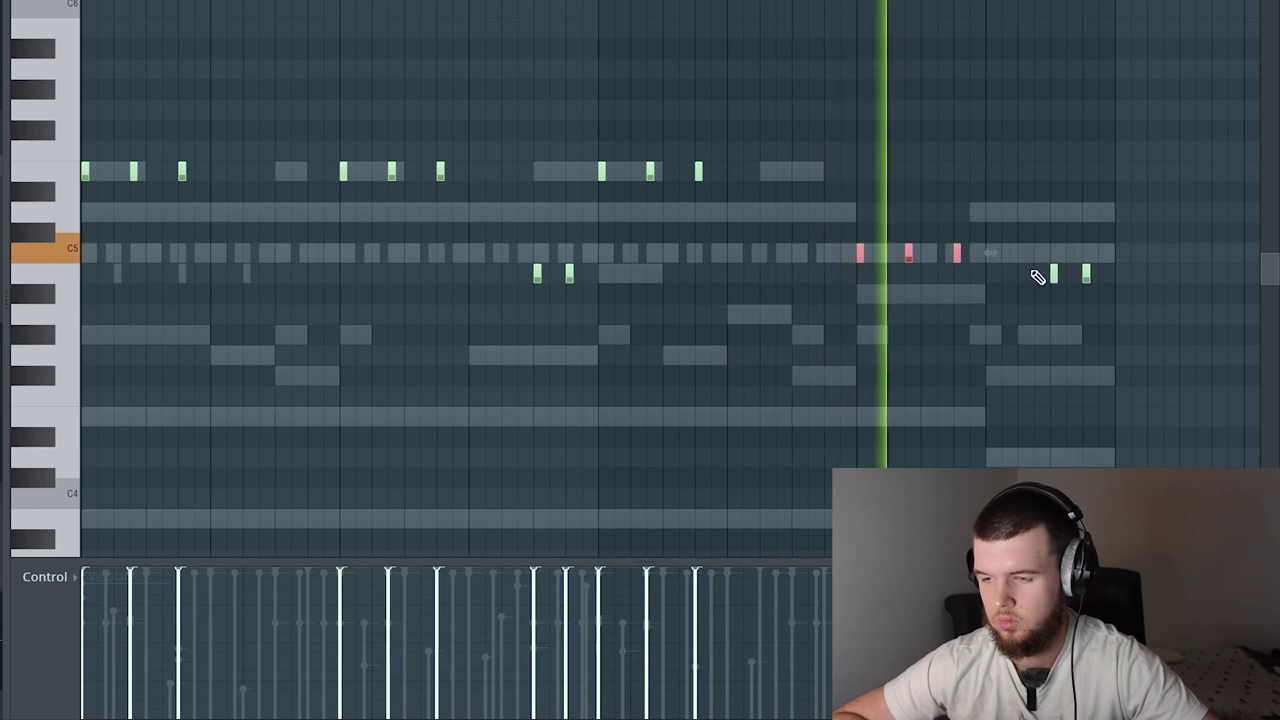
# Raise the two B4 notes at the end of bar 8 to D5
pyautogui.hotkey('shift', 'Up')
pyautogui.hotkey('shift', 'Up')
pyautogui.hotkey('shift', 'Up')
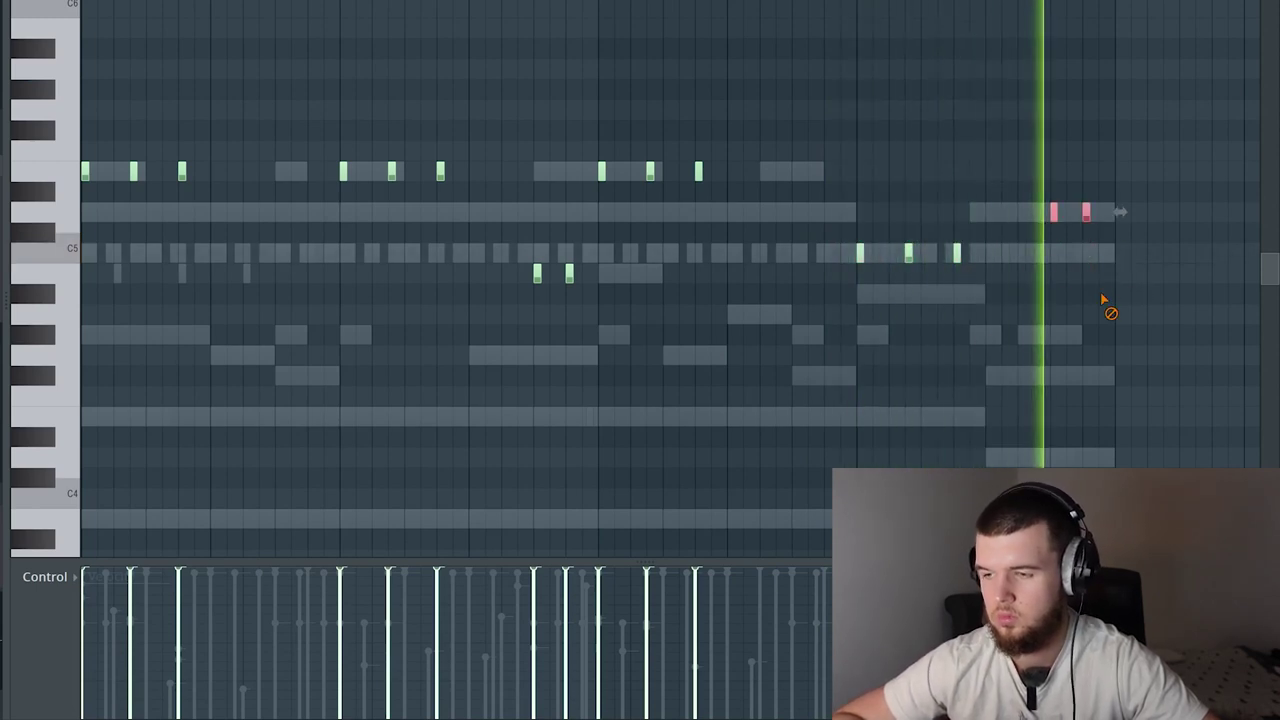
pyautogui.keyDown('ctrl'); pyautogui.click(1103, 296); pyautogui.keyUp('ctrl')
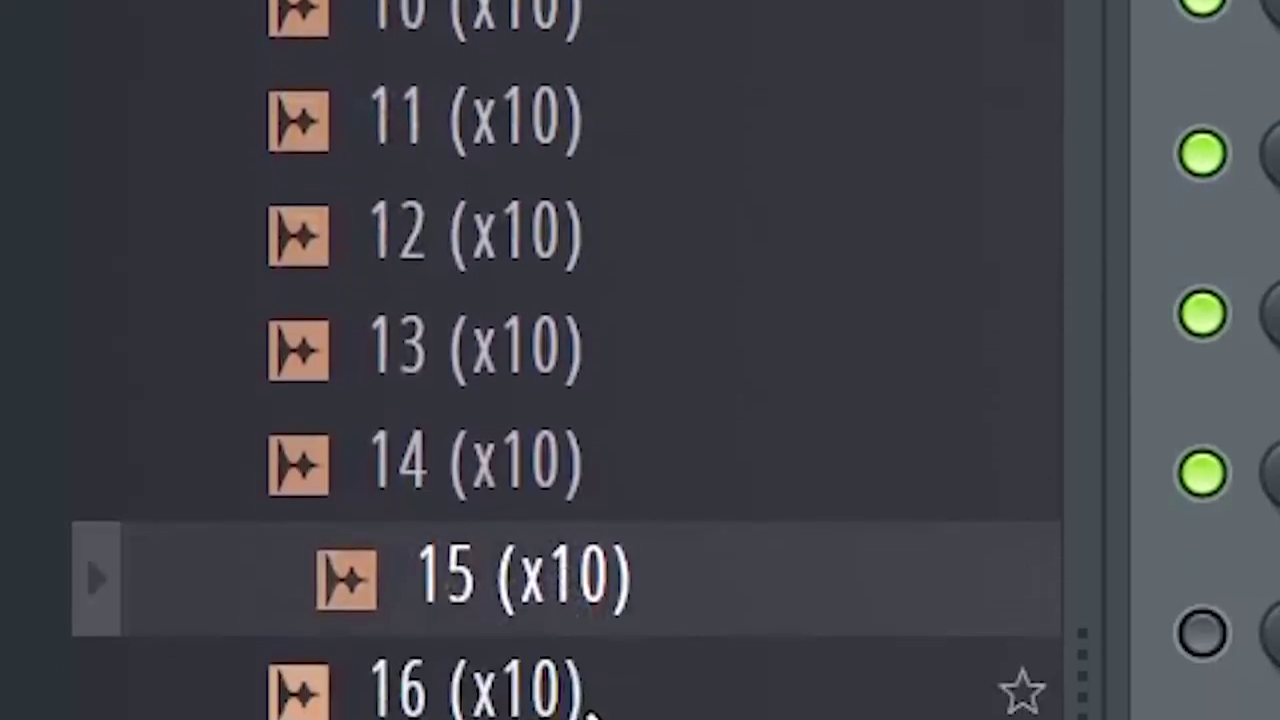
# Place the 15 (x10) filler at bar 16 on Track 8 and time-stretch it to 1 bar
pyautogui.moveTo(82, 418); pyautogui.dragTo(826, 488)
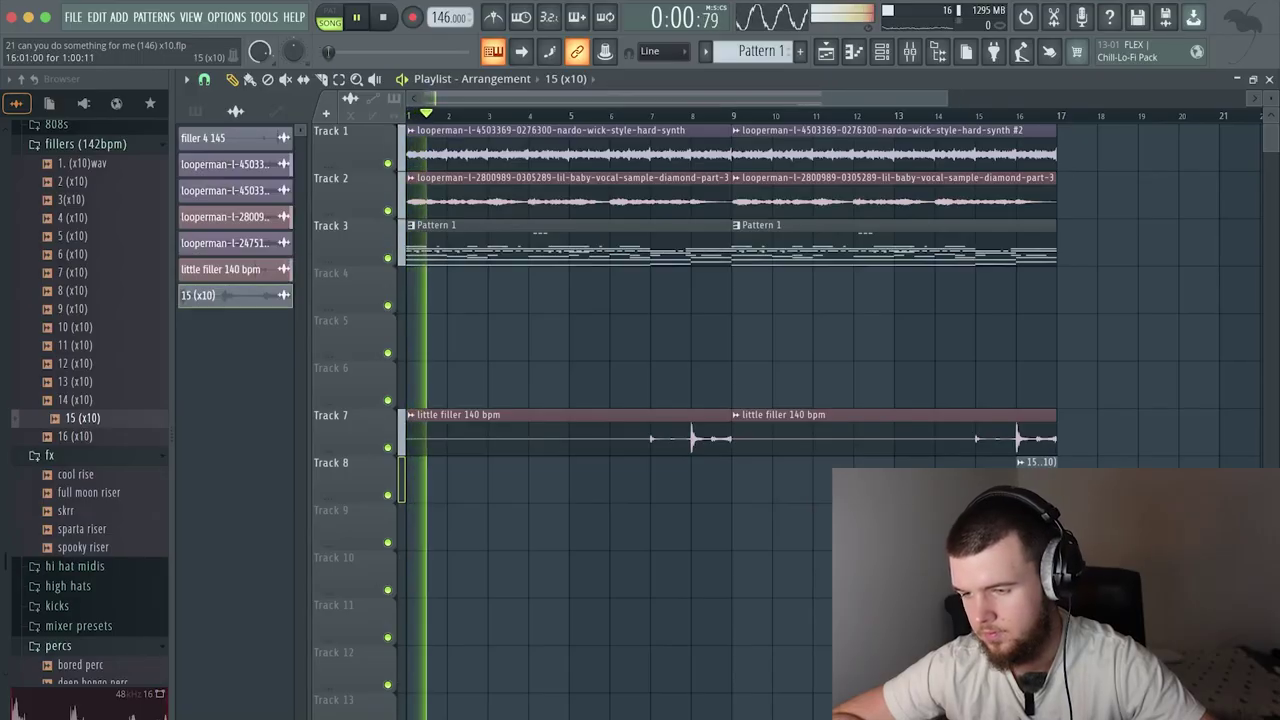
pyautogui.scroll(3, 1032, 466)
pyautogui.doubleClick(1032, 466)
pyautogui.rightClick(551, 250)
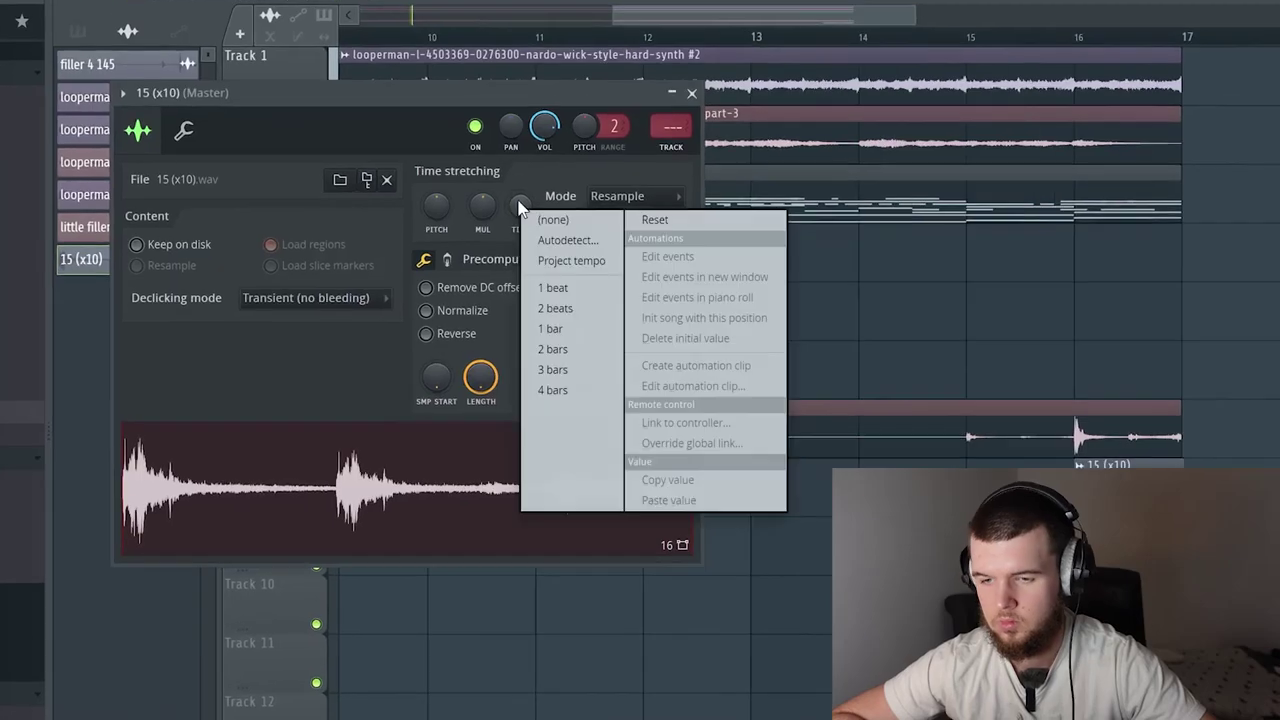
pyautogui.click(553, 287)
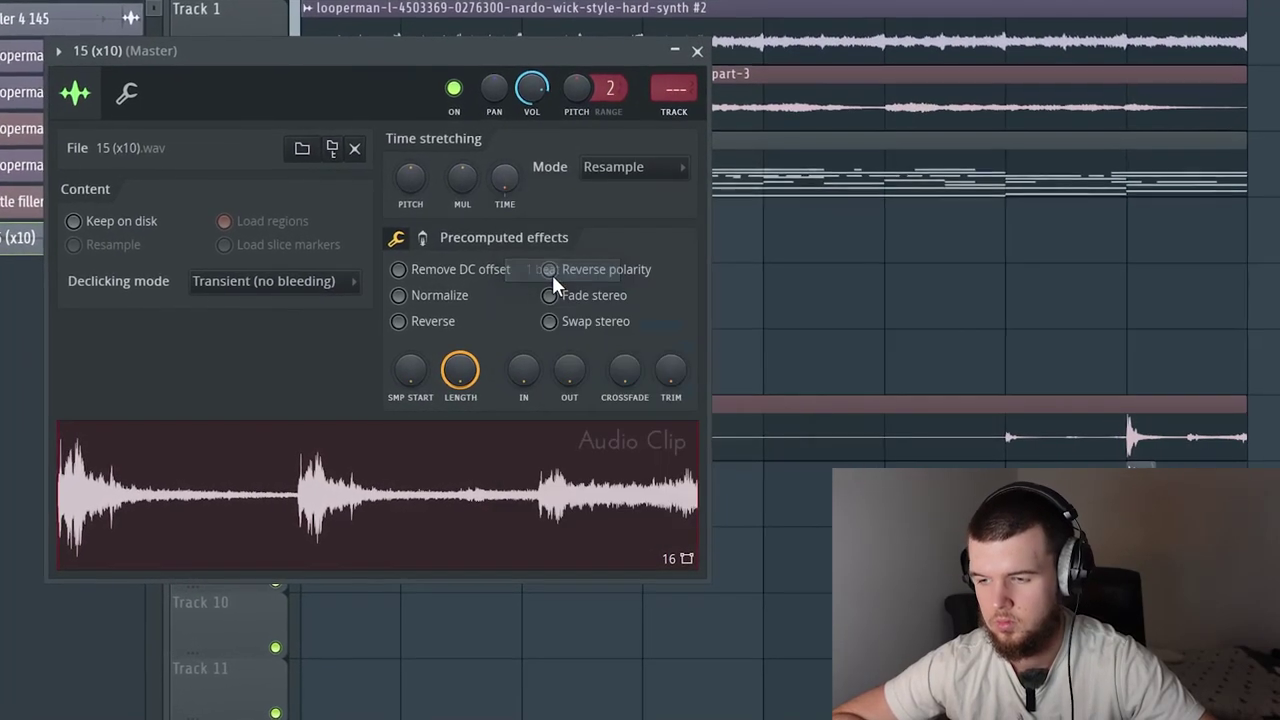
pyautogui.rightClick(505, 178)
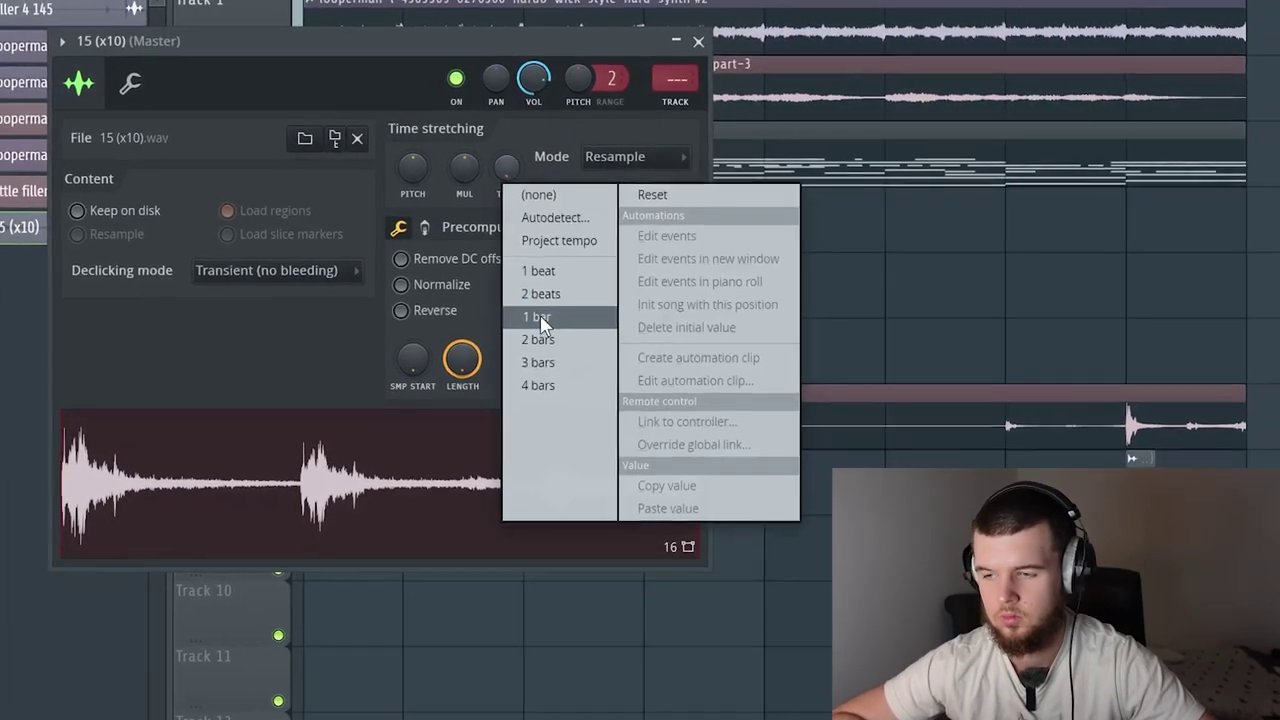
pyautogui.click(541, 319)
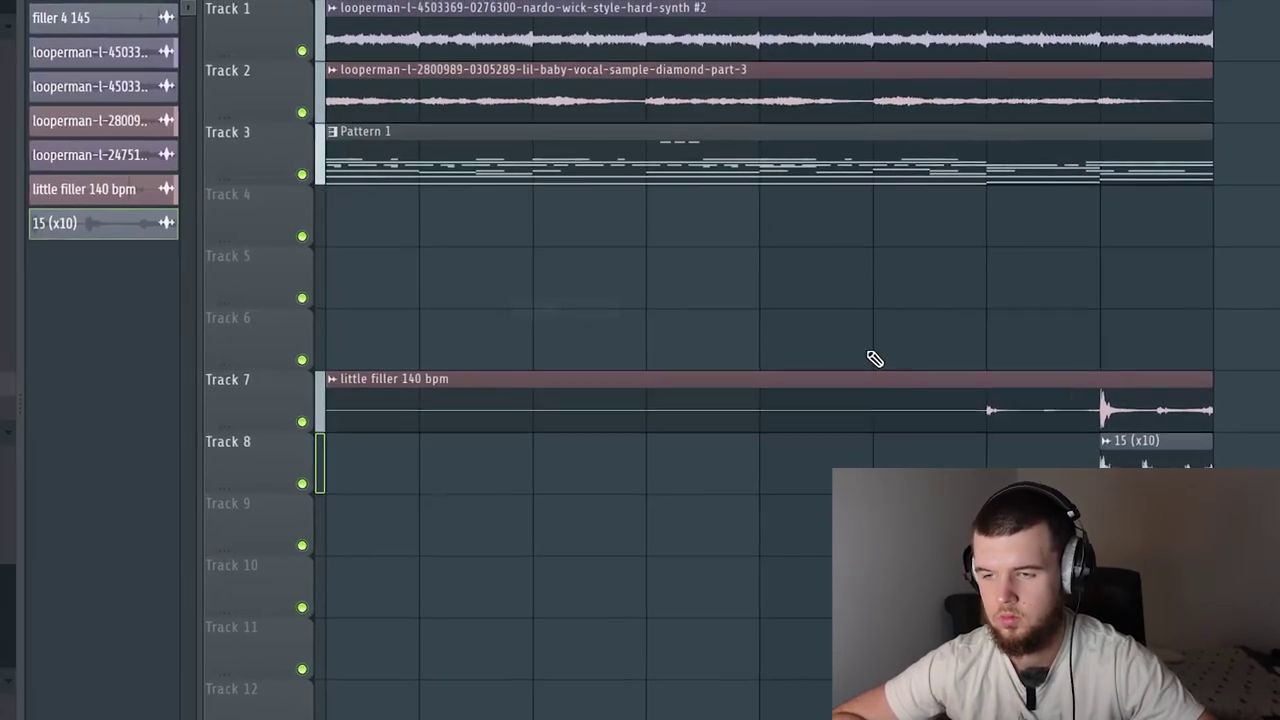
# Delete the second Pattern 1 clip and move the little filler 140 bpm clips up to Track 4
pyautogui.scroll(-5, 880, 358)
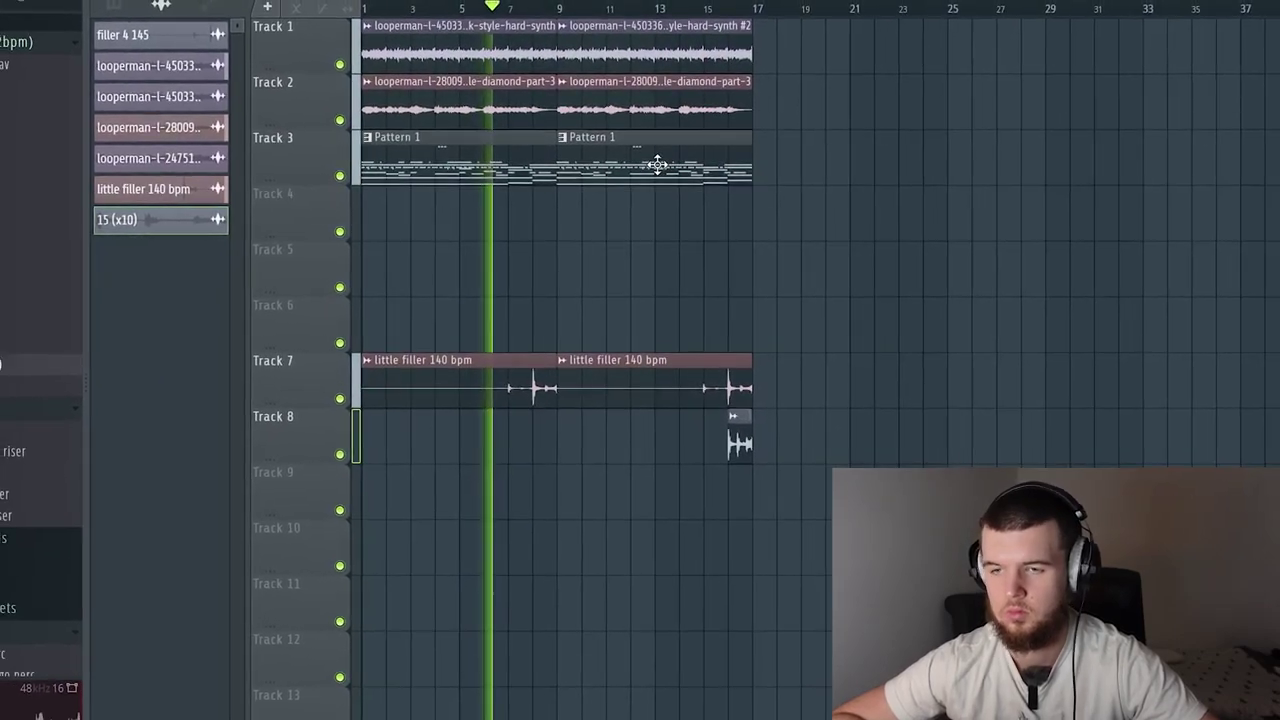
pyautogui.rightClick(695, 160)
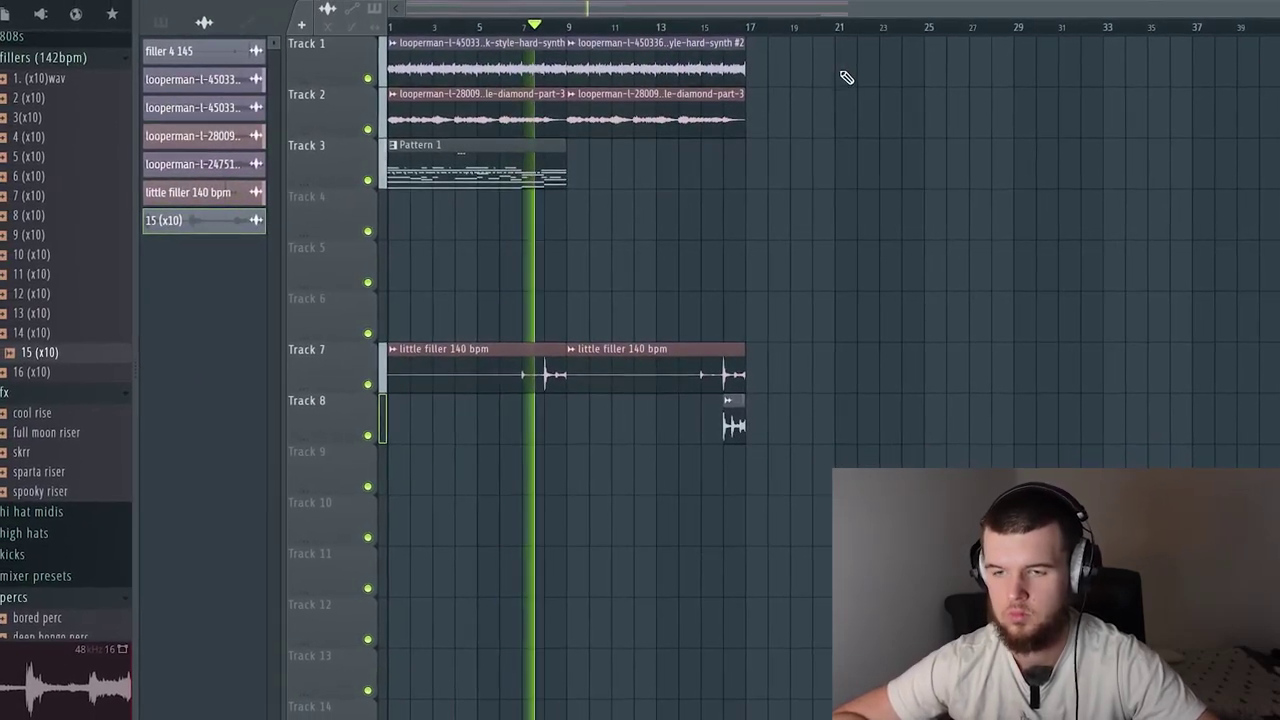
pyautogui.moveTo(503, 342); pyautogui.dragTo(601, 389)
pyautogui.moveTo(524, 371); pyautogui.dragTo(508, 216)
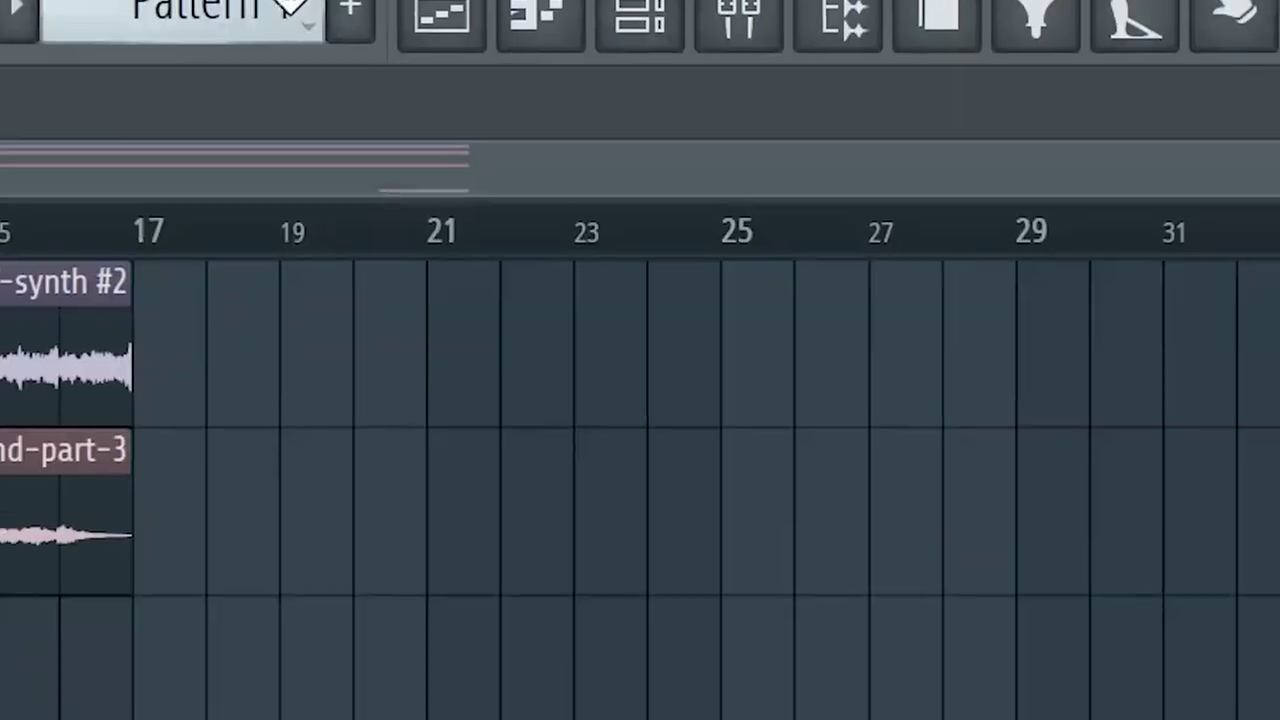
# Split Pattern 1 by channel and lay the resulting patterns out on separate playlist tracks from Track 5 downward
pyautogui.rightClick(543, 29)
pyautogui.click(806, 457)
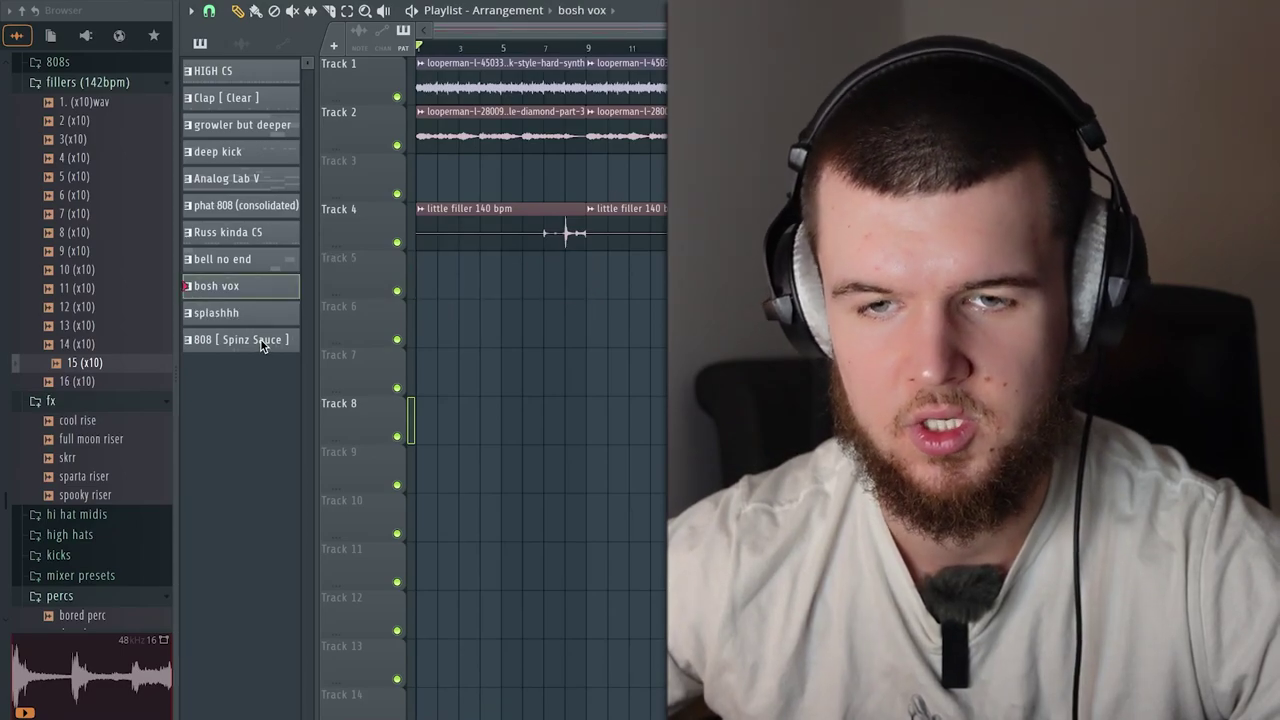
pyautogui.moveTo(261, 340); pyautogui.dragTo(422, 272)
pyautogui.scroll(-1, 494, 250)
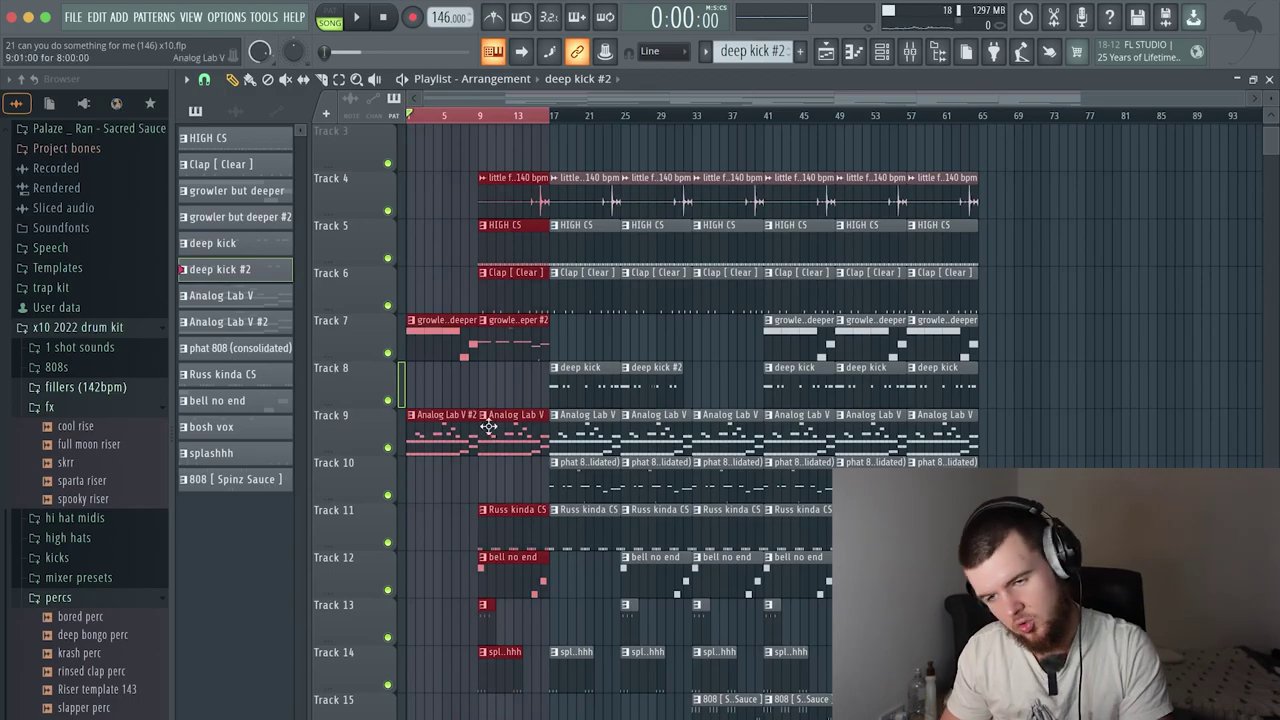
# Mark bars 17–33 and bars 33–49 on the playlist timeline to review the arrangement sections
pyautogui.moveTo(553, 118); pyautogui.dragTo(597, 118)
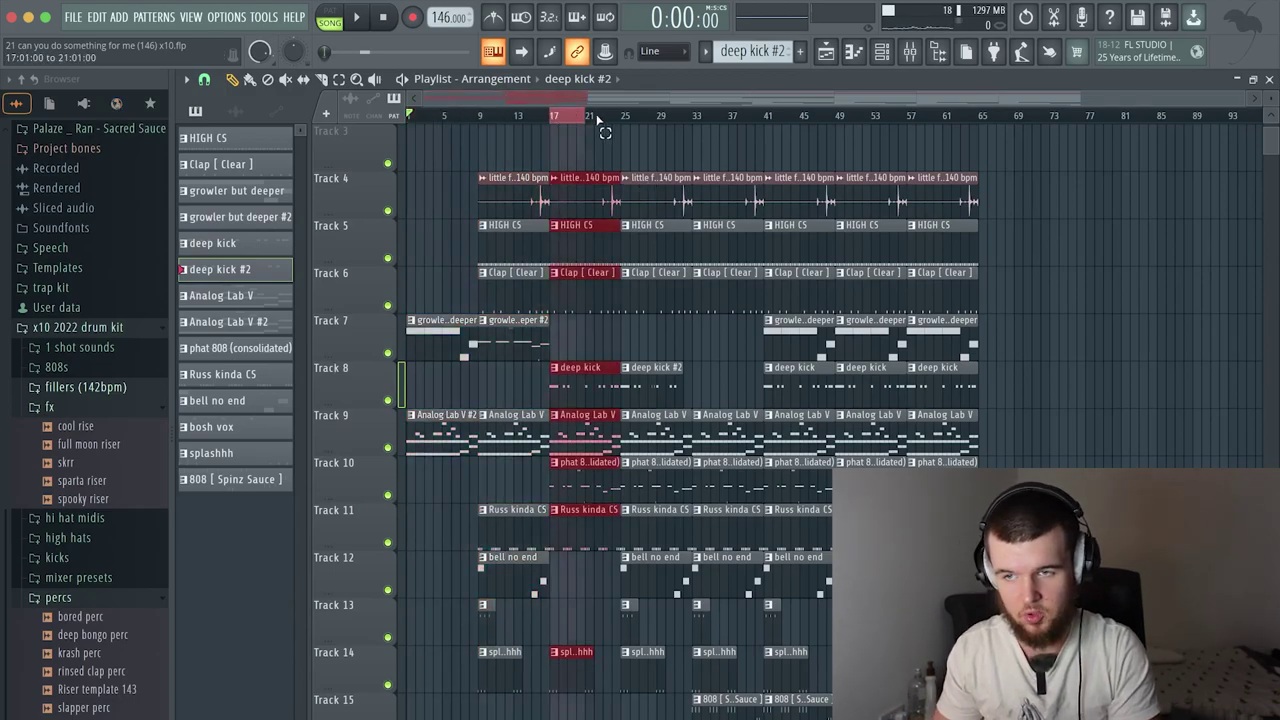
pyautogui.moveTo(690, 119); pyautogui.dragTo(688, 118)
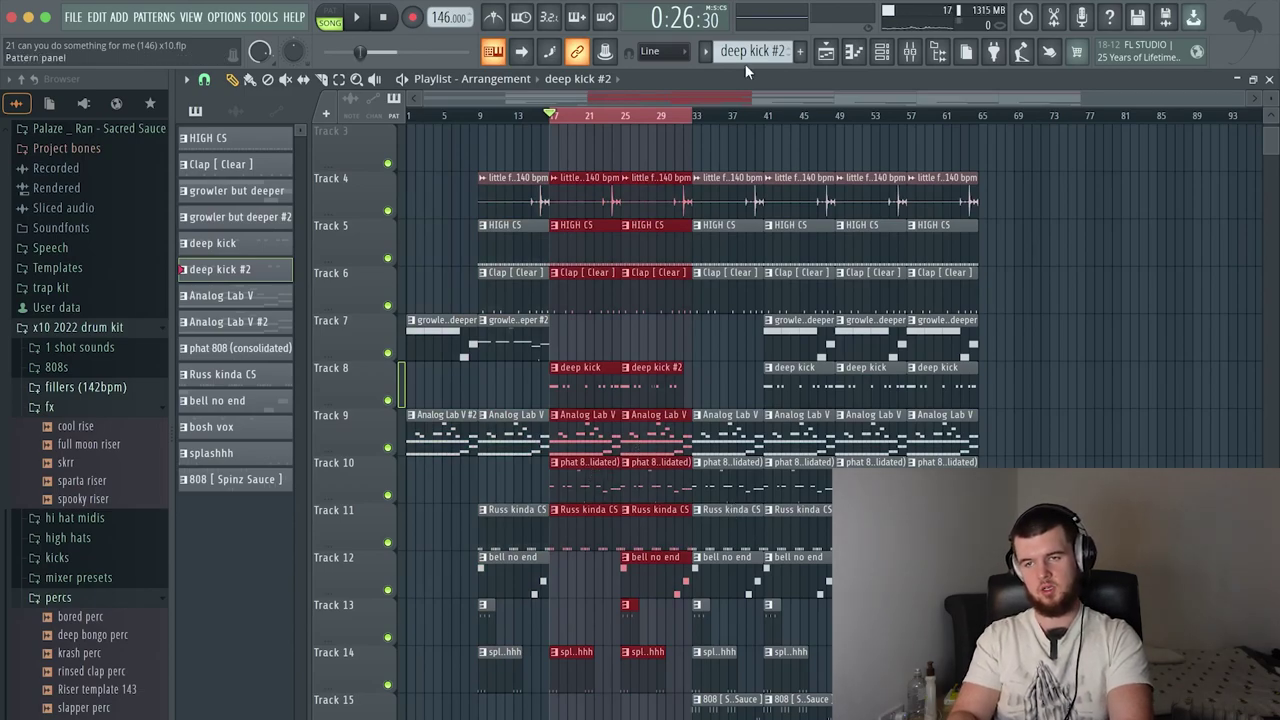
pyautogui.moveTo(697, 120); pyautogui.dragTo(828, 120)
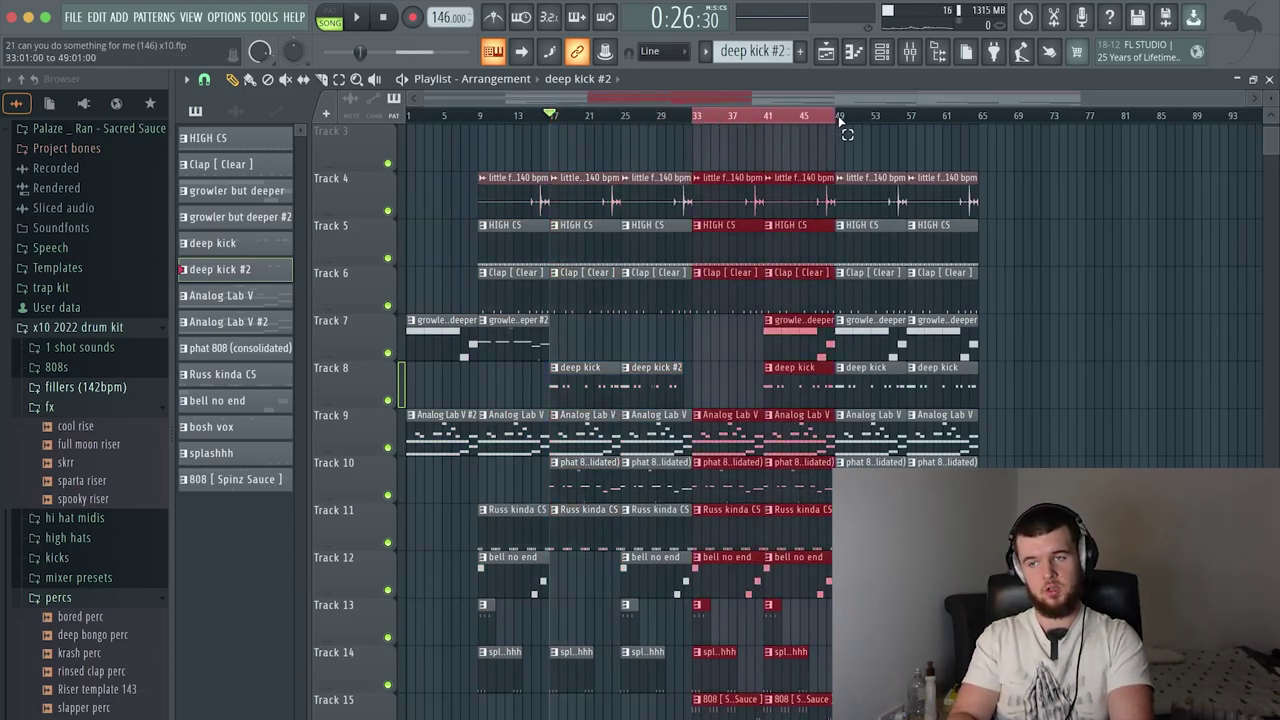
# Remove the vocal, growler and deep kick clips within bars 33–49 and add the hard-synth #2 clip at bar 41 on Track 1
pyautogui.scroll(2, 702, 304)
pyautogui.rightClick(757, 257)
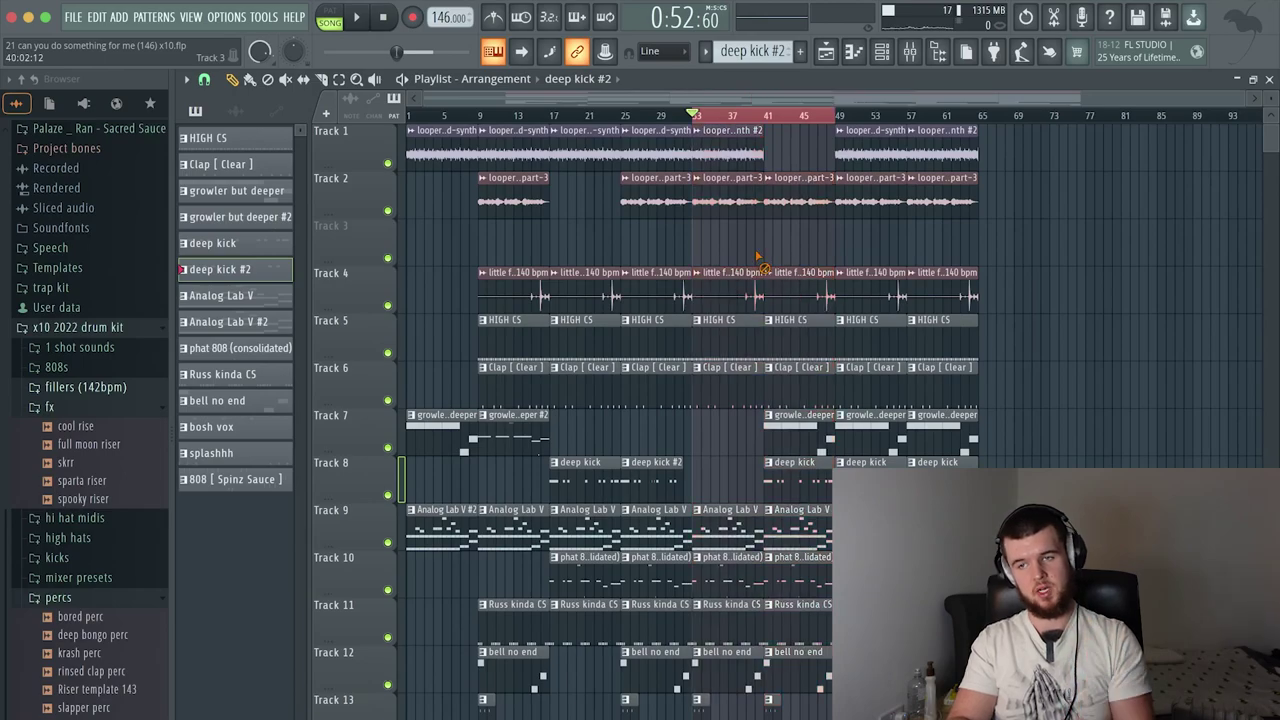
pyautogui.click(737, 152)
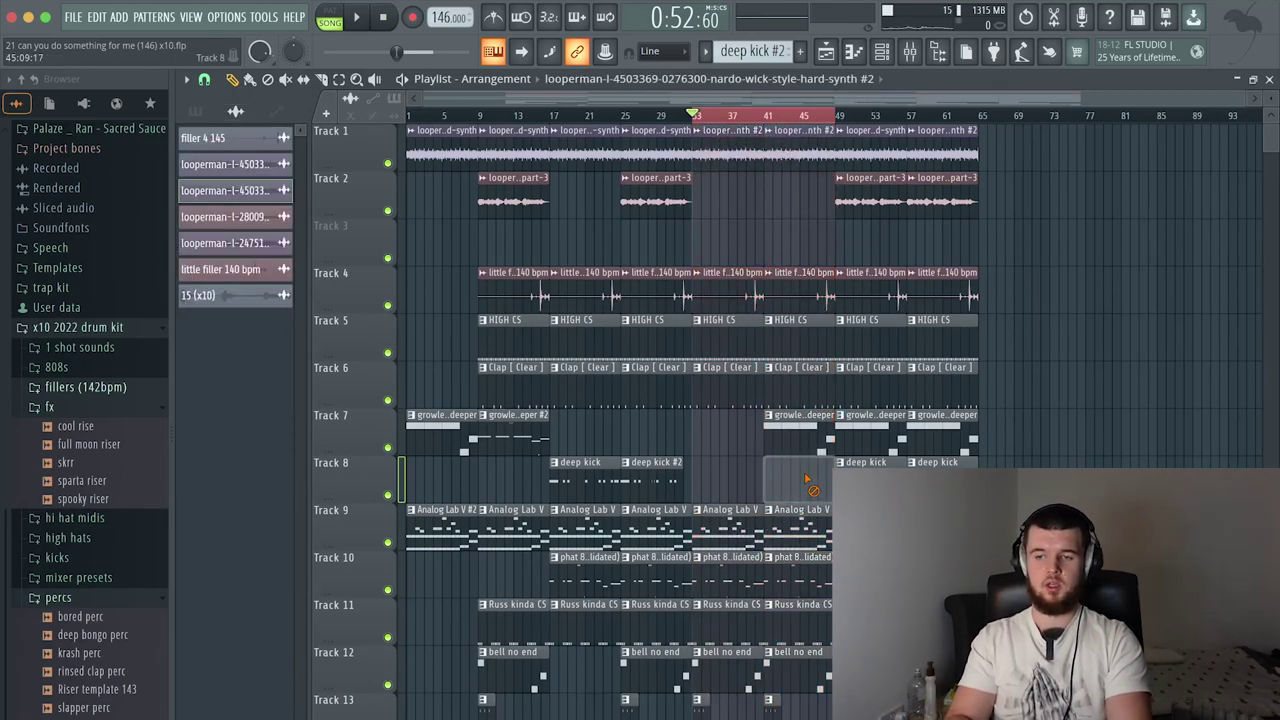
# Replace the Analog Lab V clip at bar 33 on Track 9 with the Analog Lab V #2 pattern
pyautogui.rightClick(701, 512)
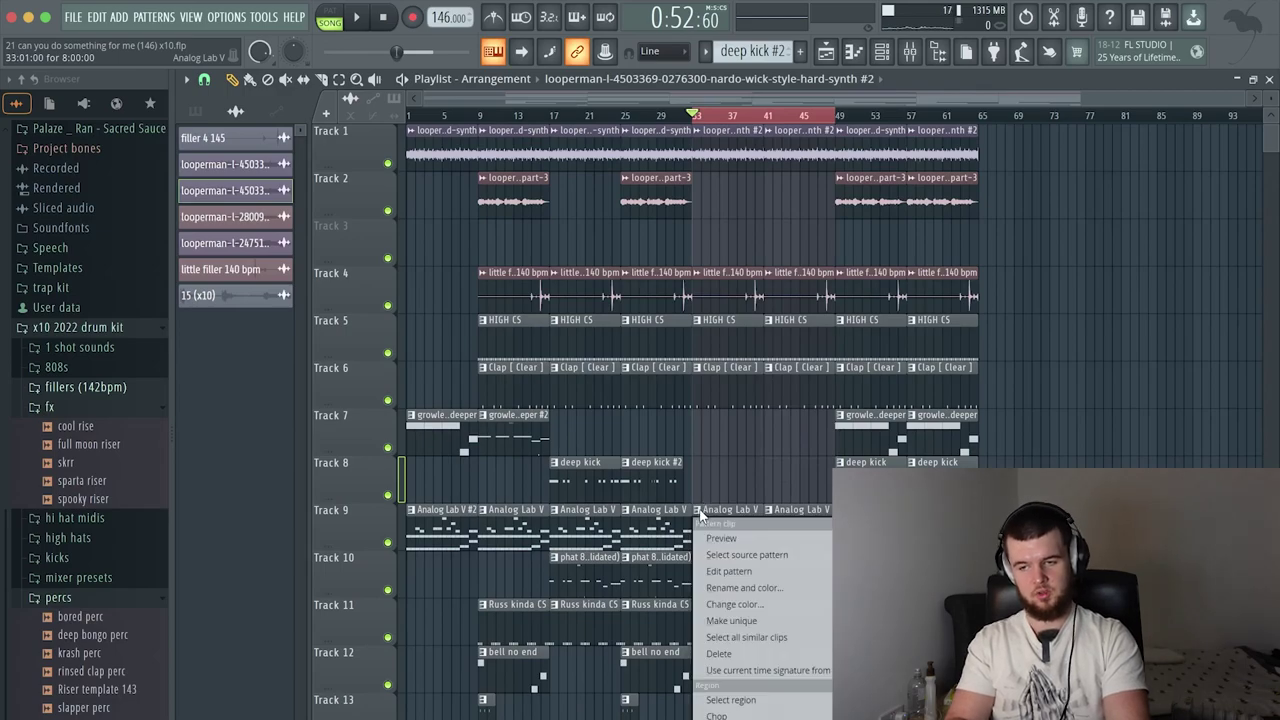
pyautogui.click(755, 621)
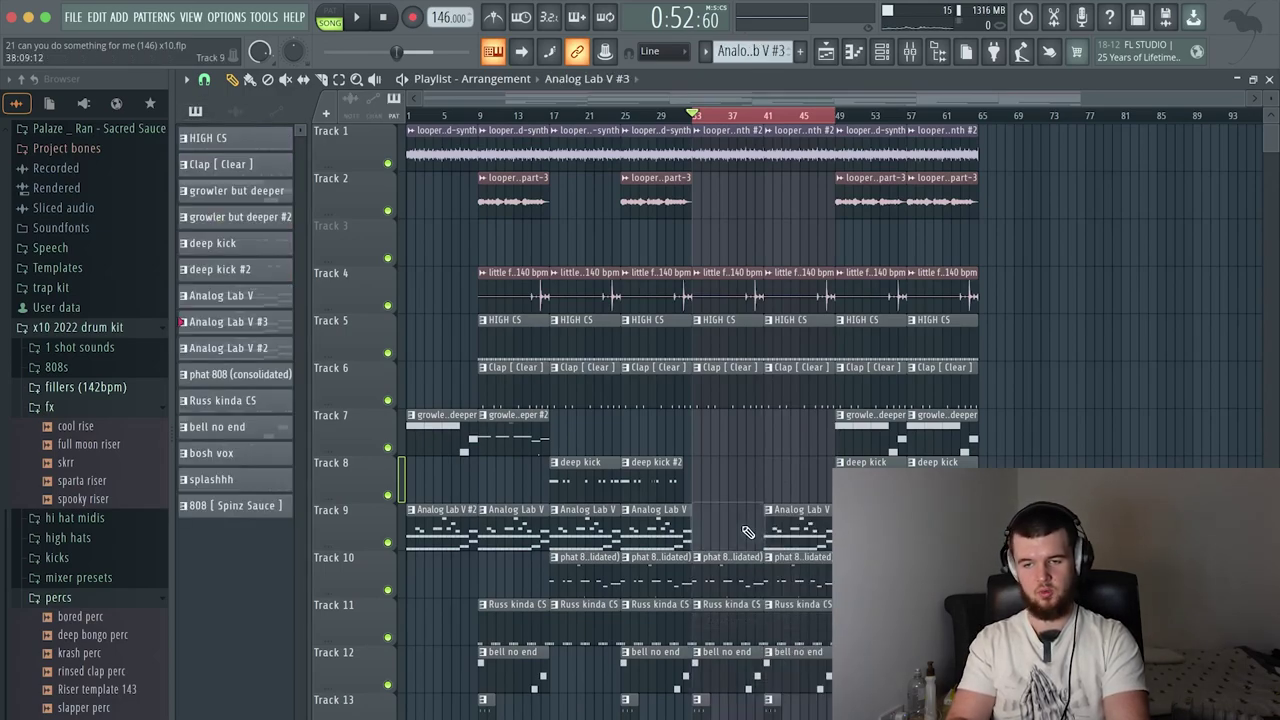
pyautogui.click(456, 531)
# Select the playlist clips on all tracks from bar 17 to 57, duplicate them from bar 57 onward and clear the selection
pyautogui.scroll(7, 735, 542)
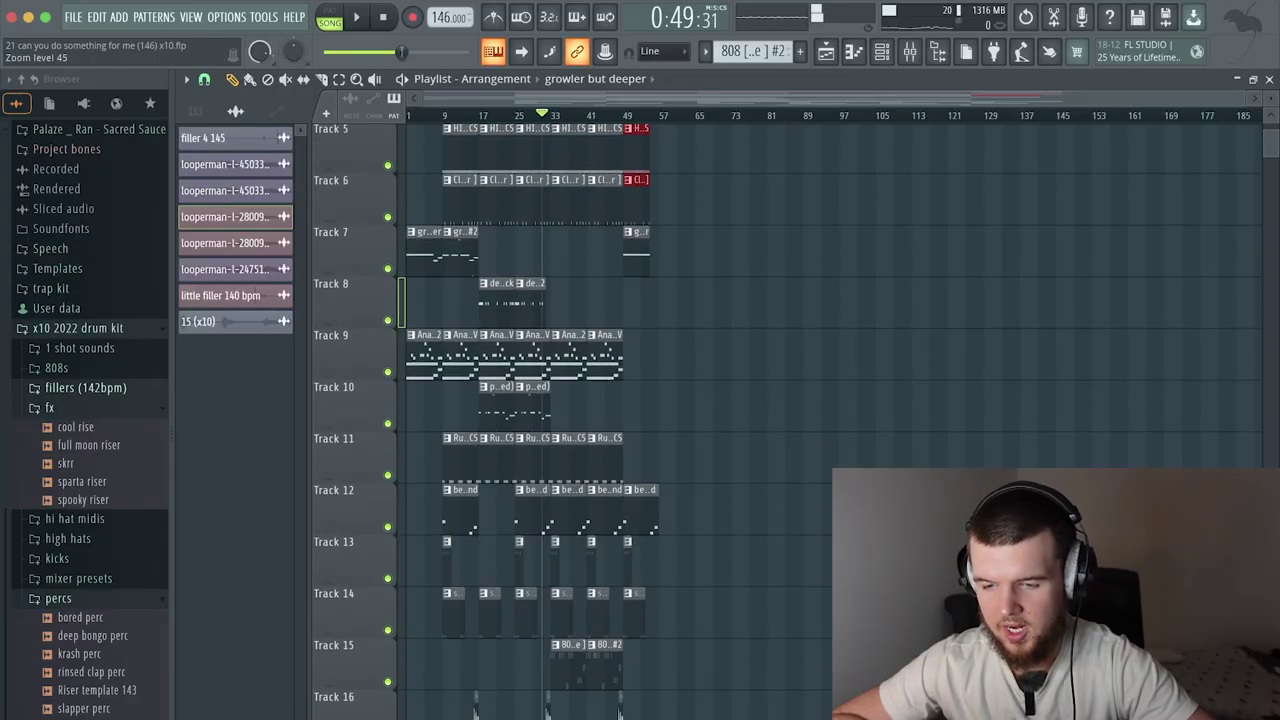
pyautogui.moveTo(483, 706); pyautogui.dragTo(769, 98)
pyautogui.press('super+b')
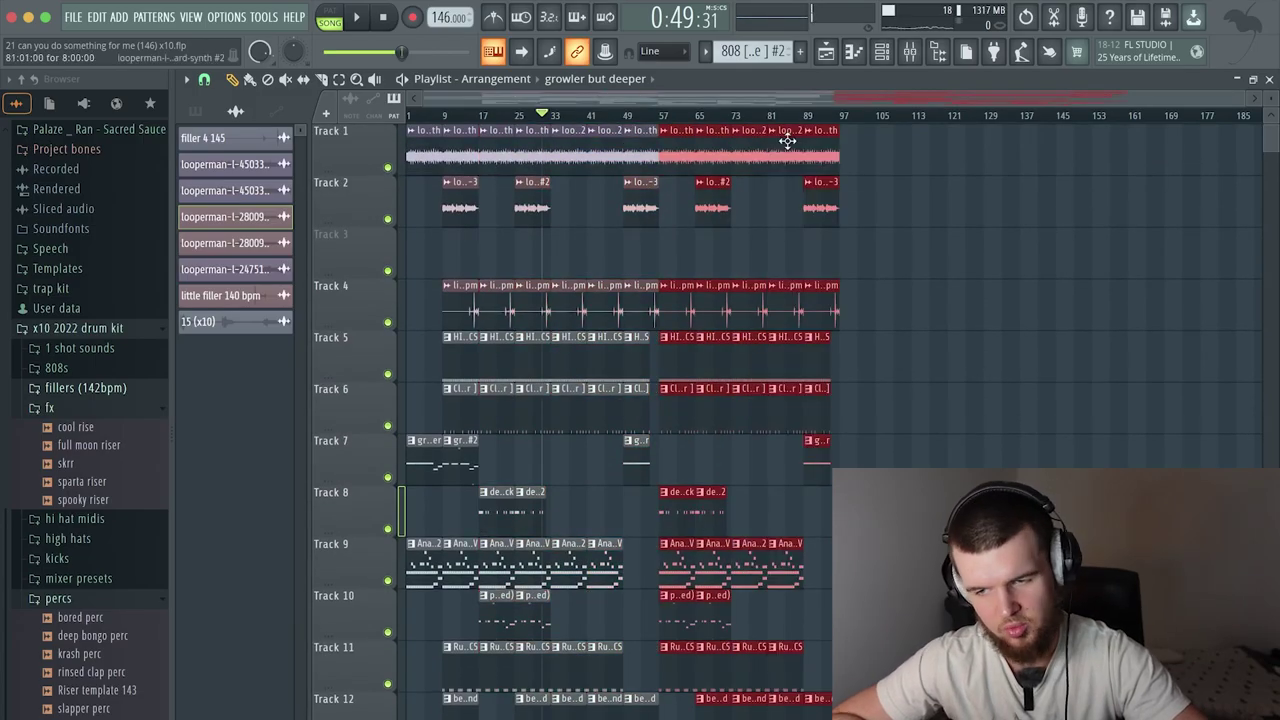
pyautogui.scroll(10, 674, 443)
pyautogui.scroll(-5, 686, 577)
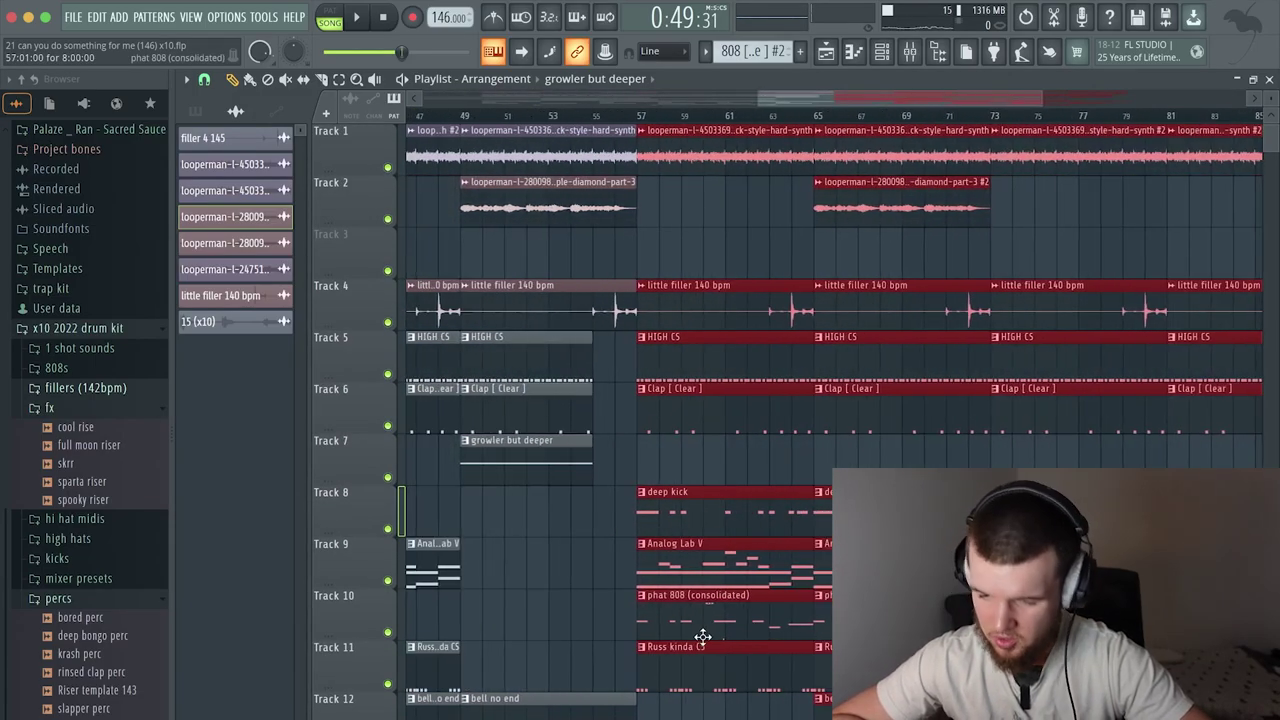
pyautogui.press('super+d')
# Select the clips of the section at bars 73–81 from Track 15 up to the top tracks
pyautogui.scroll(5, 855, 512)
pyautogui.scroll(-4, 845, 520)
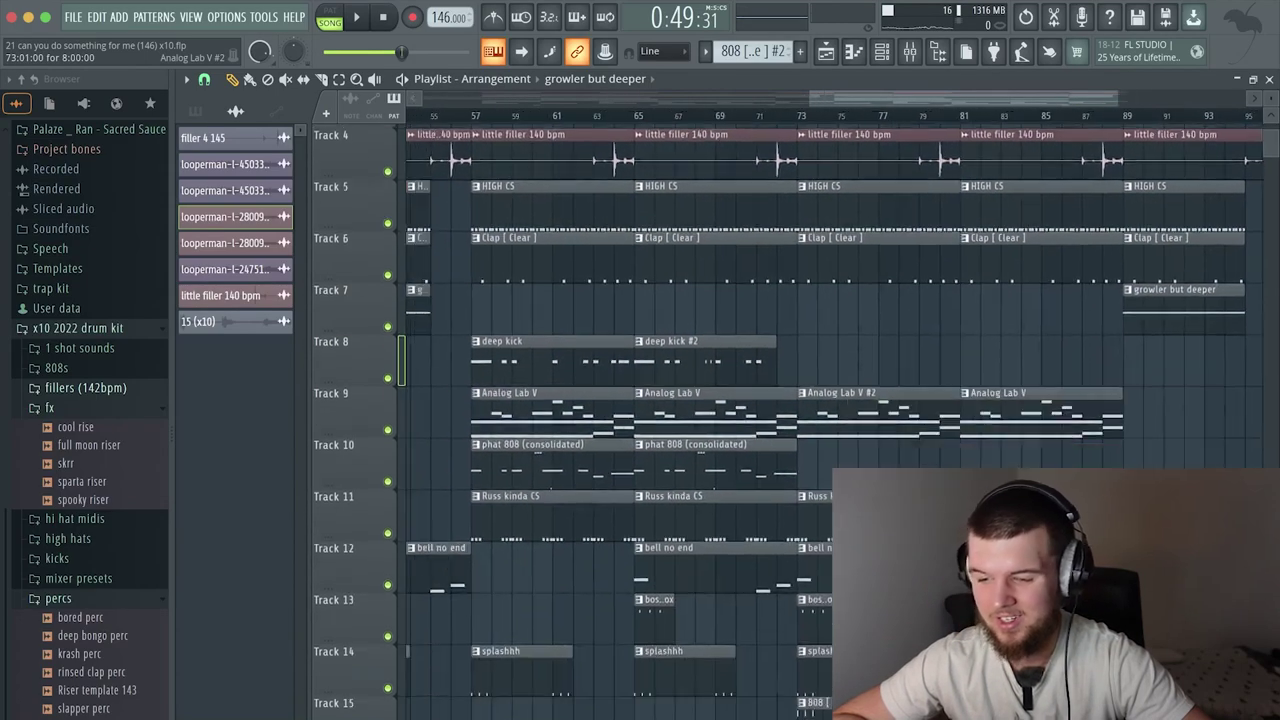
pyautogui.moveTo(818, 668); pyautogui.dragTo(930, 212)
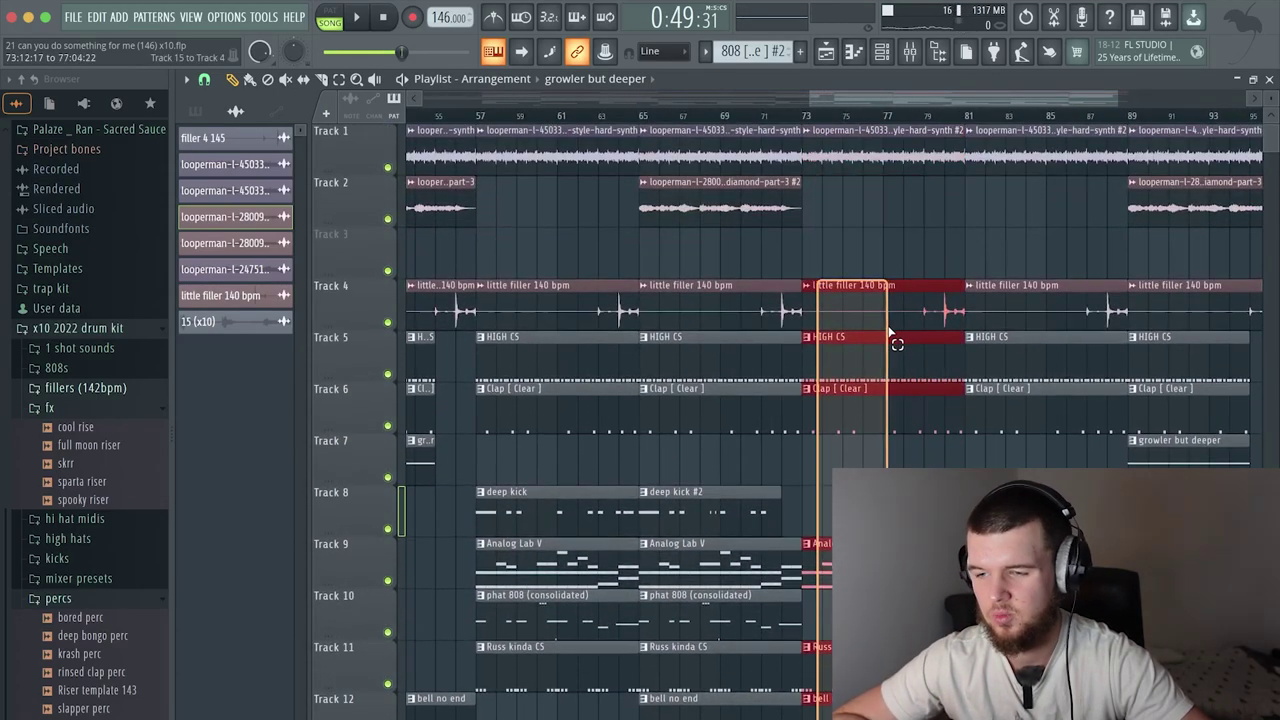